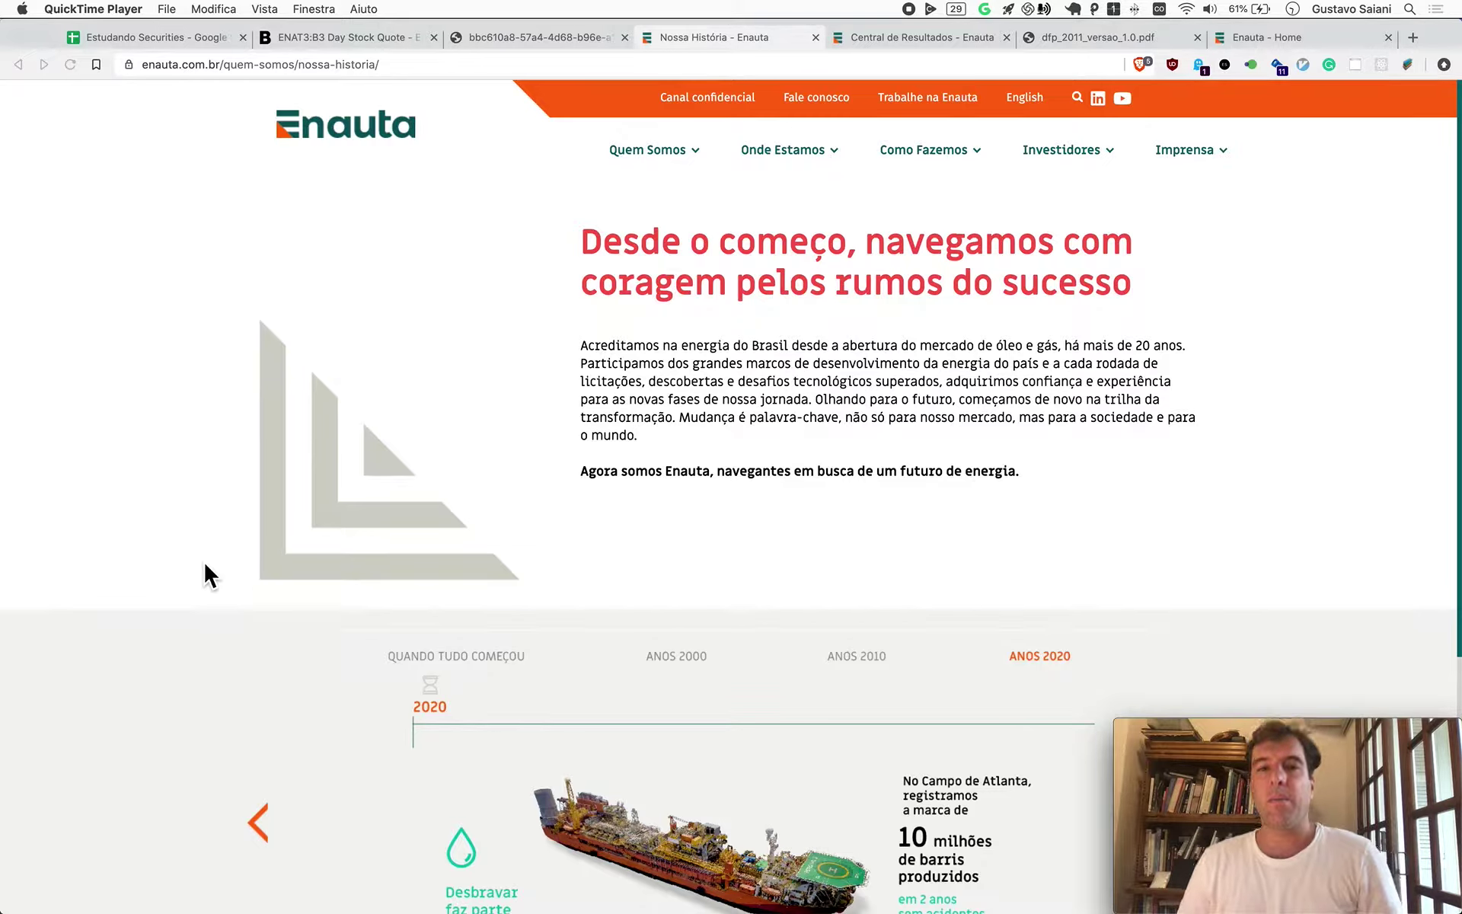
# Examine Enauta's debt, equity, earnings, P/E and free cash flow history in the Estudando Securities spreadsheet
pyautogui.click(136, 42)
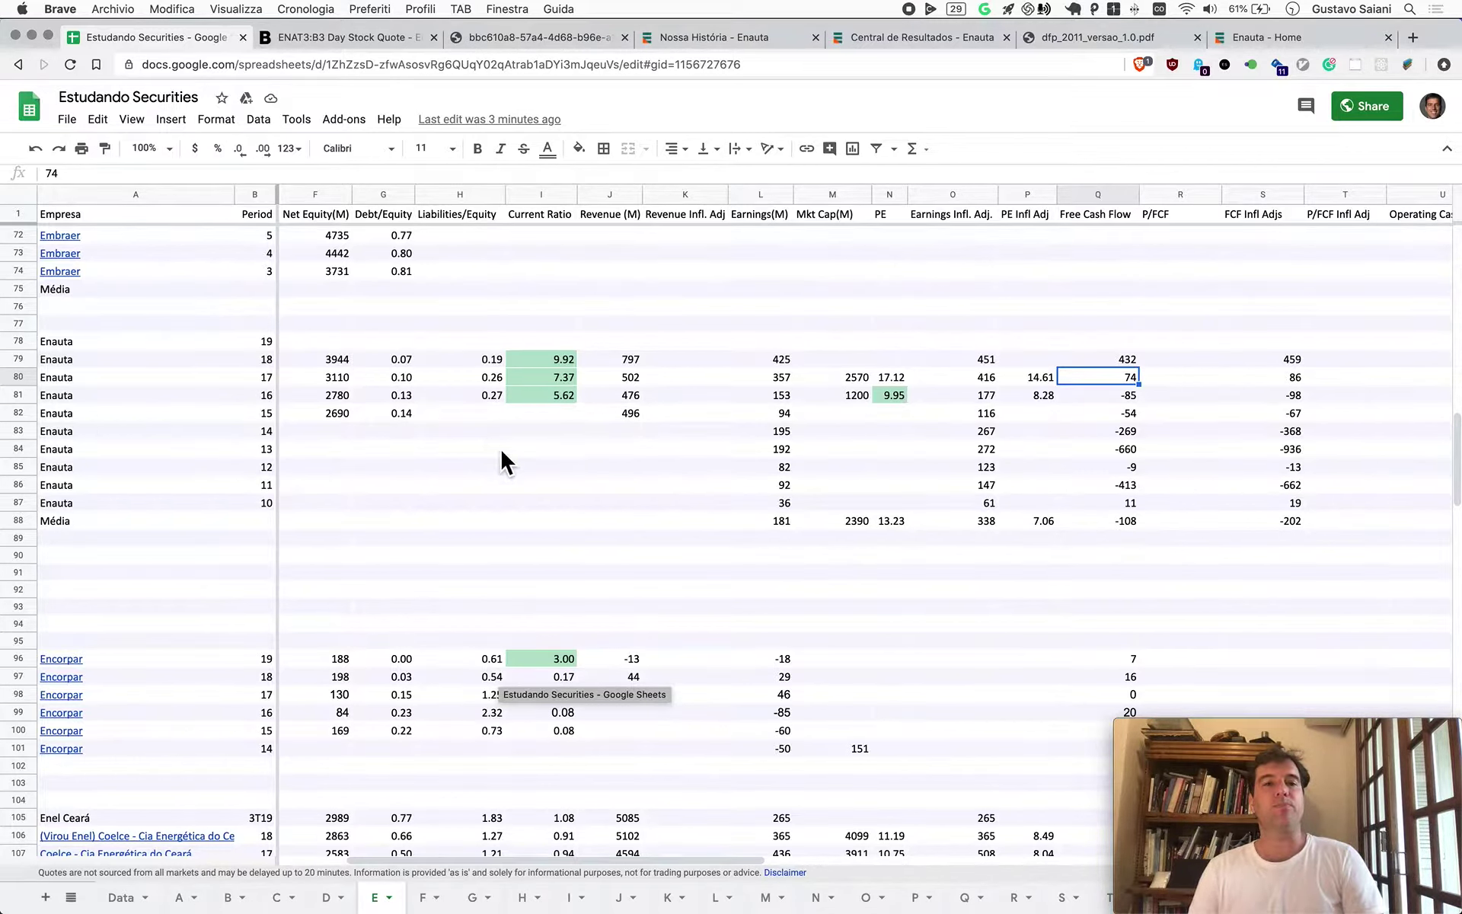
pyautogui.hscroll(-2, 585, 586)
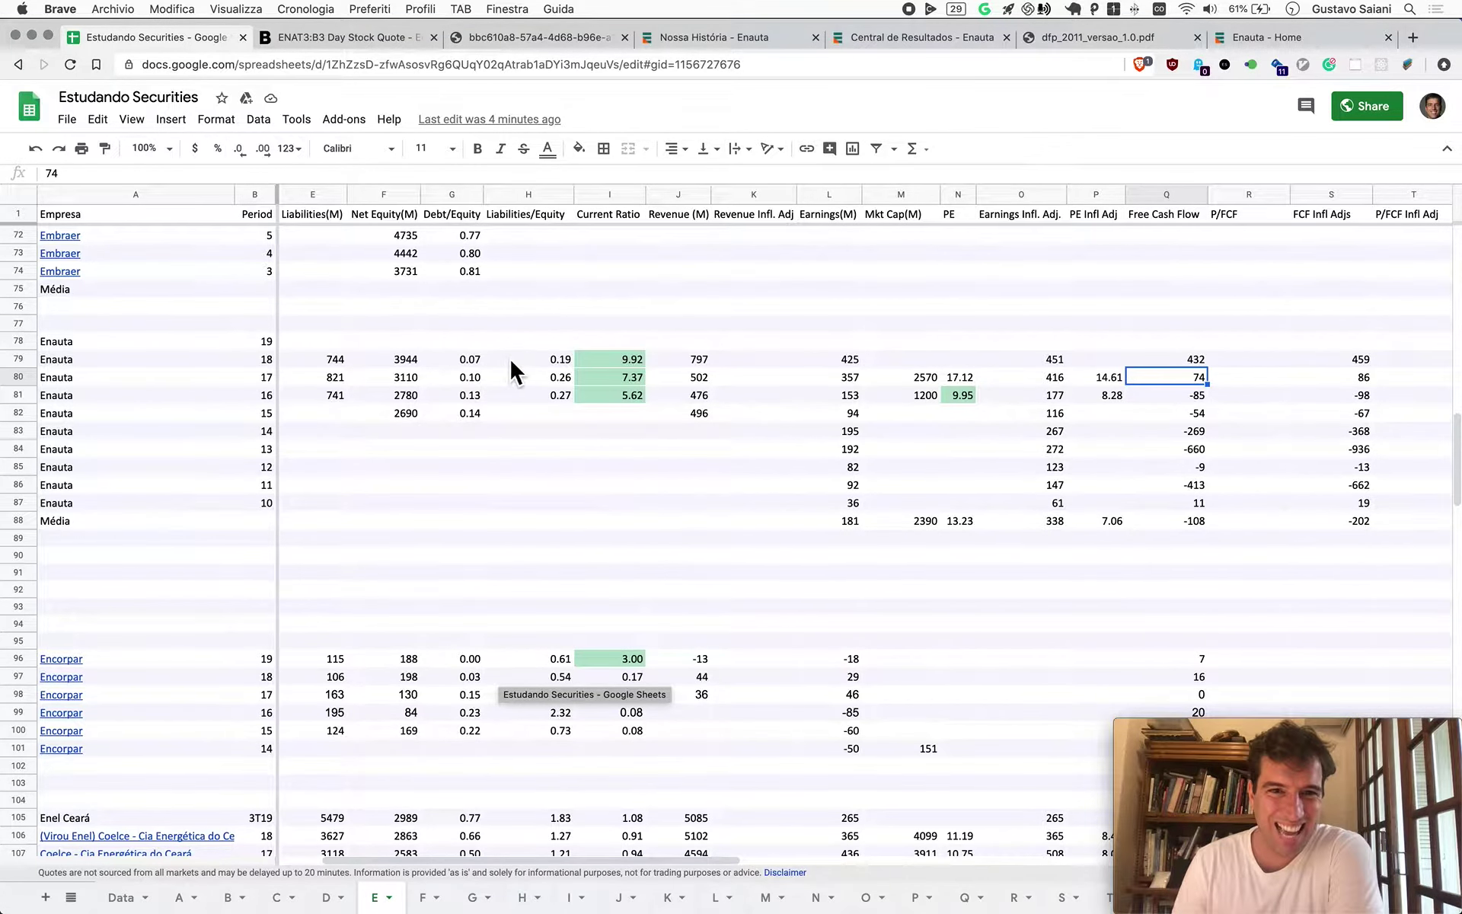
pyautogui.press('super+shift+0')
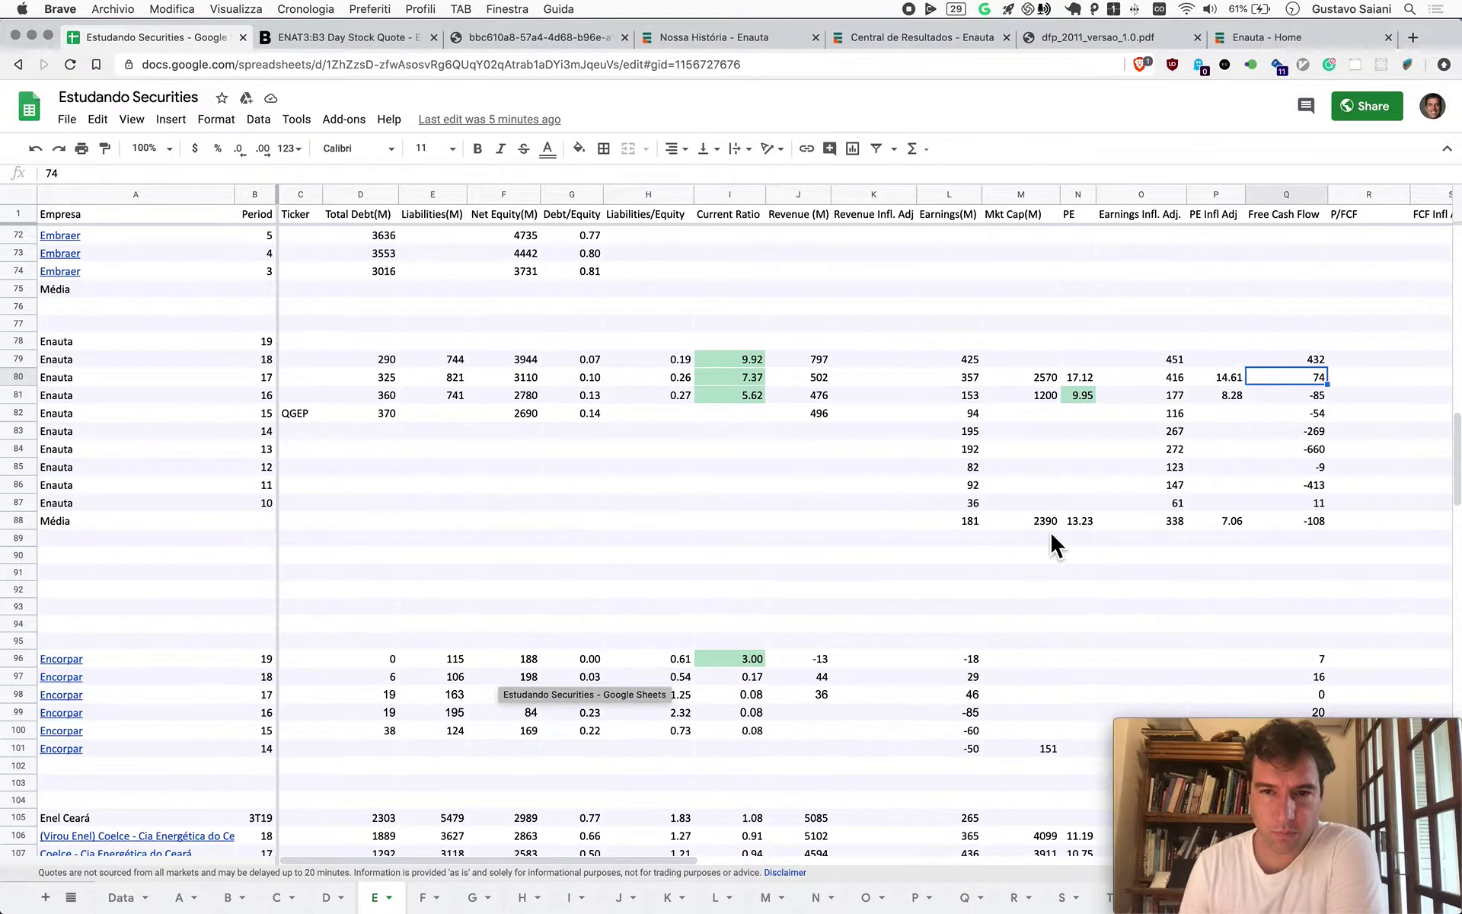
pyautogui.hscroll(3, 1049, 530)
pyautogui.hscroll(2, 1041, 526)
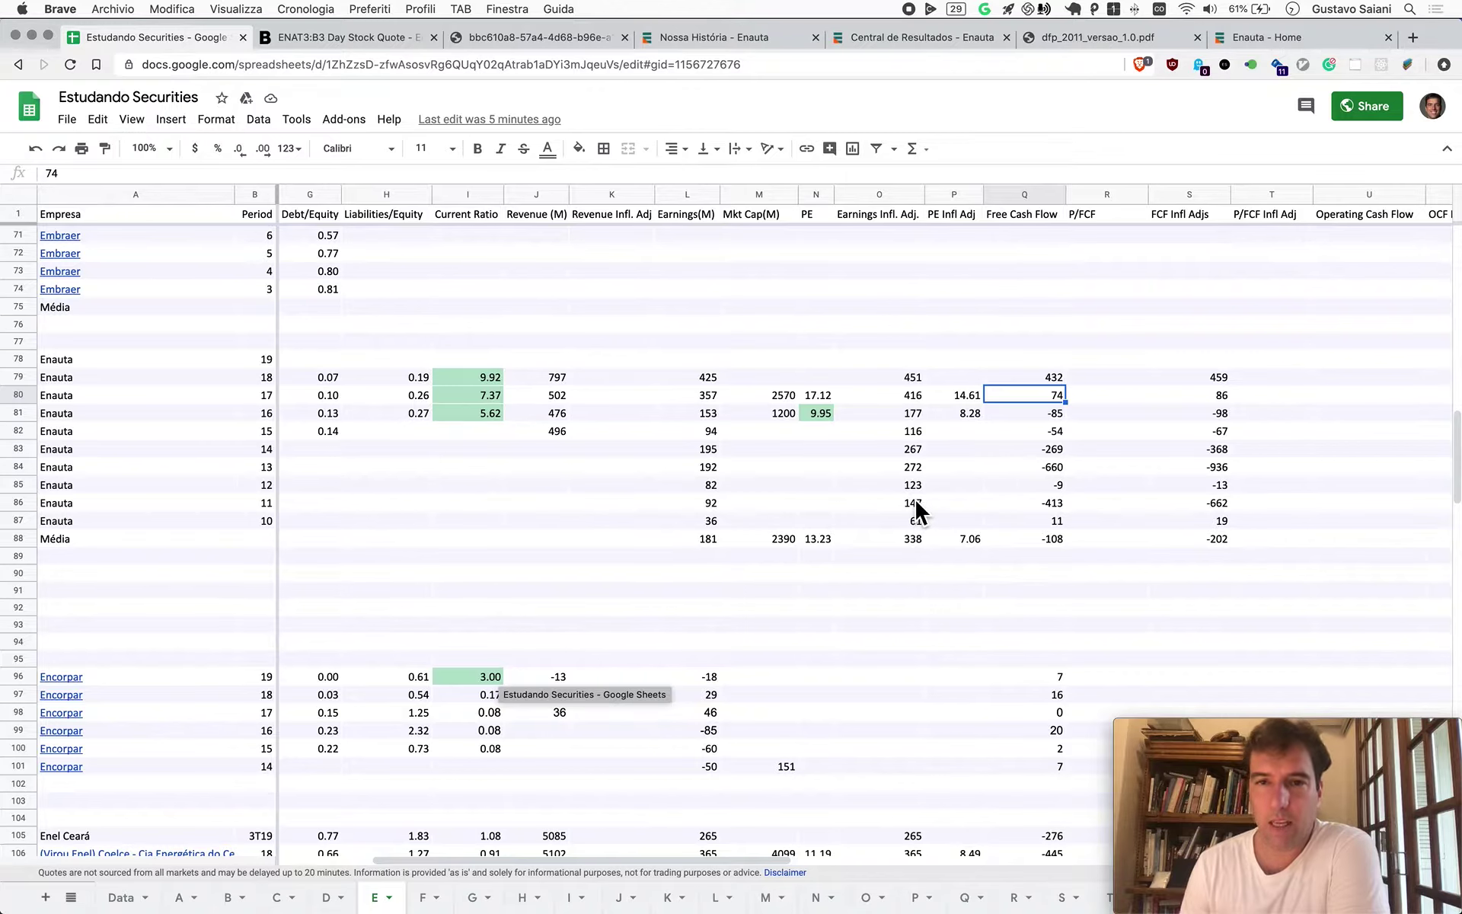
pyautogui.hscroll(3, 912, 496)
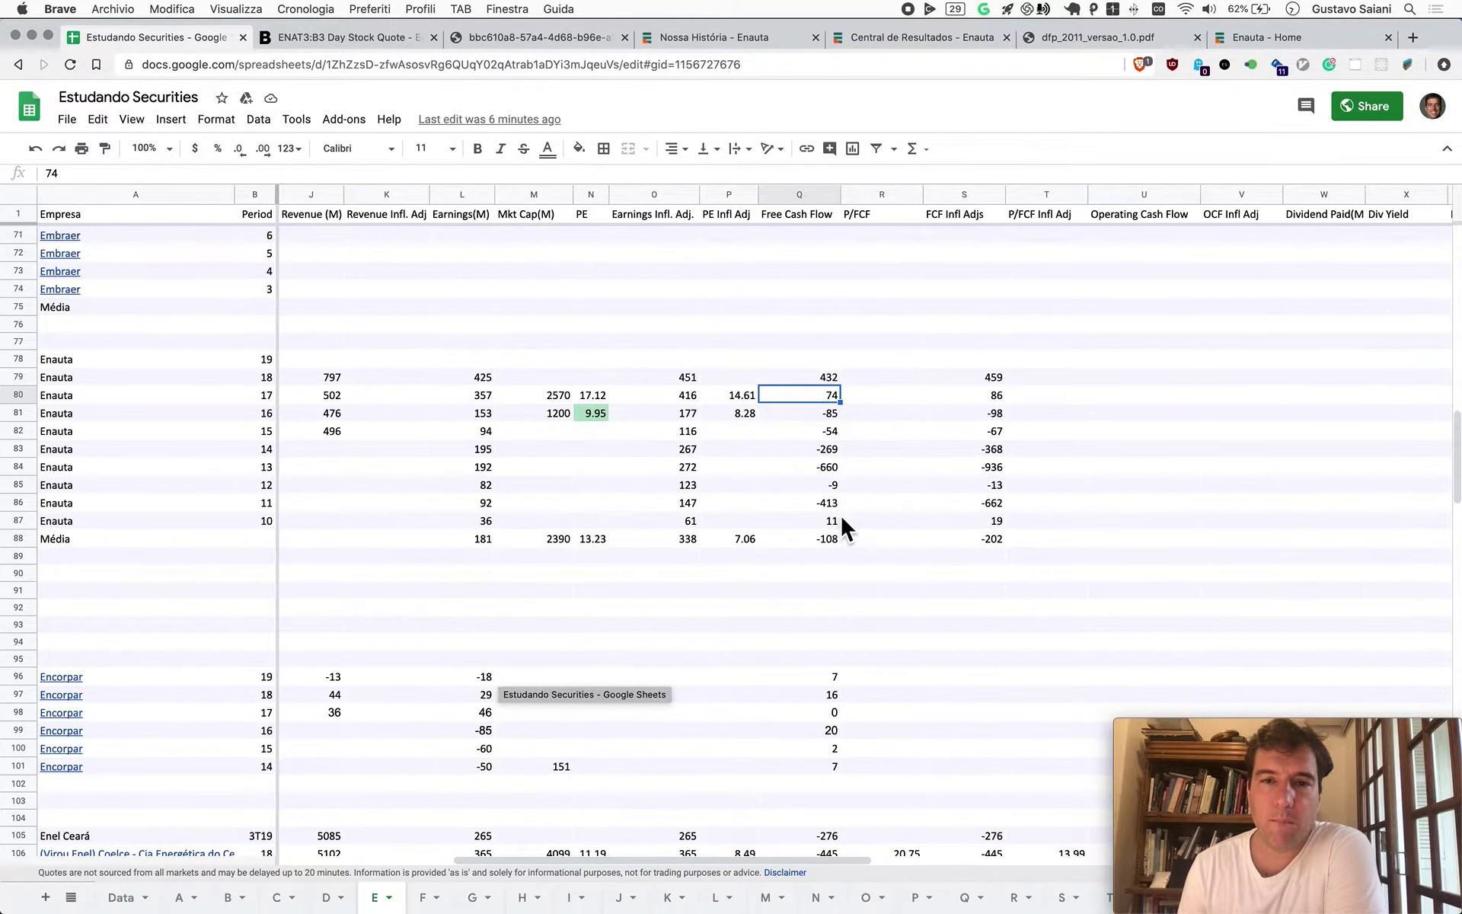
pyautogui.hscroll(-4, 907, 487)
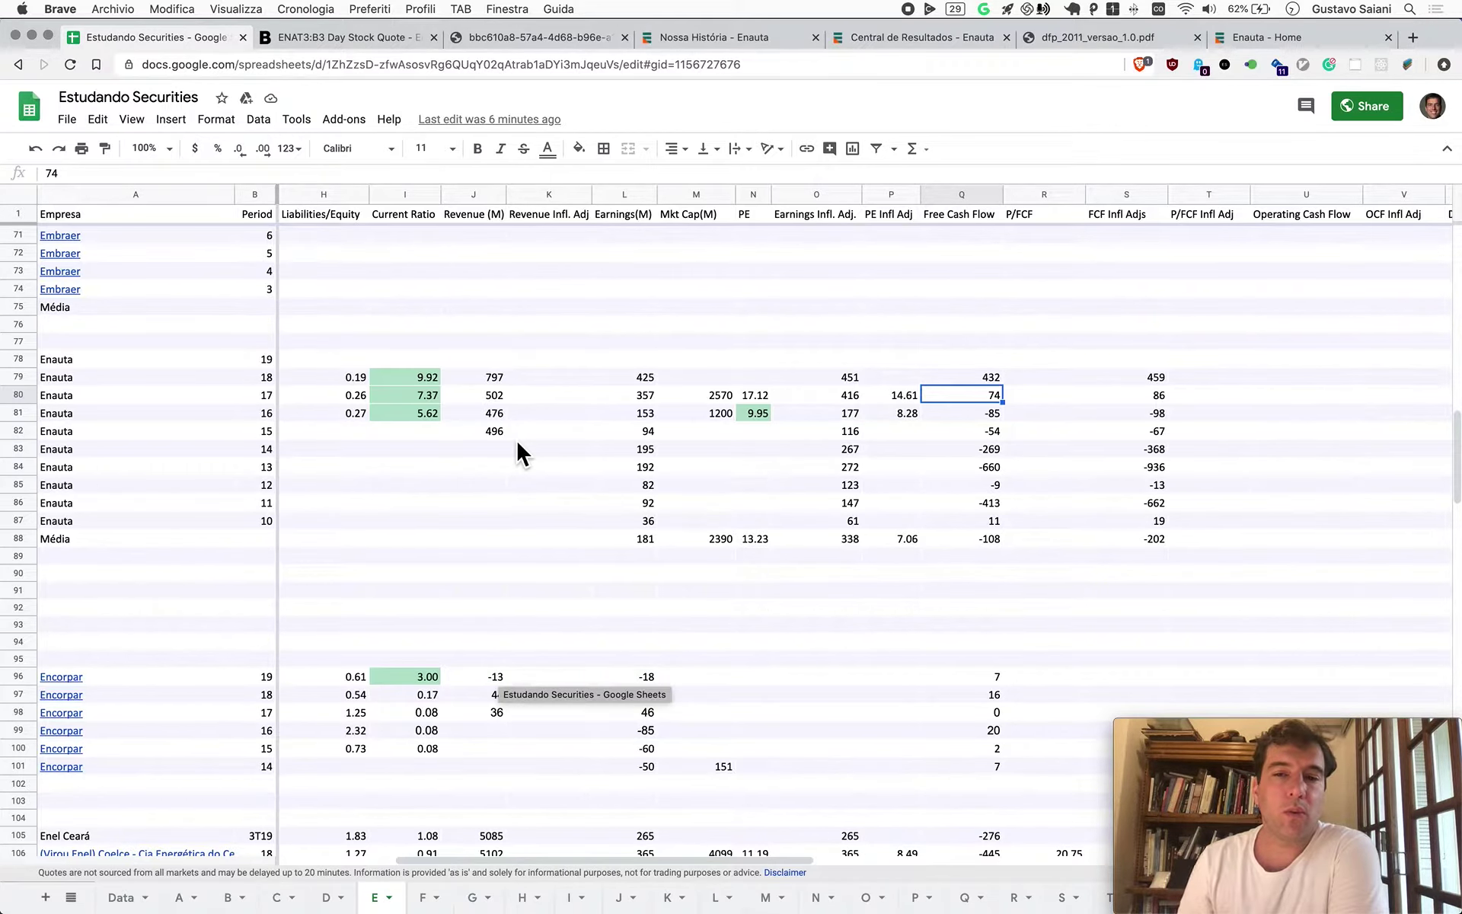
pyautogui.hscroll(-1, 517, 442)
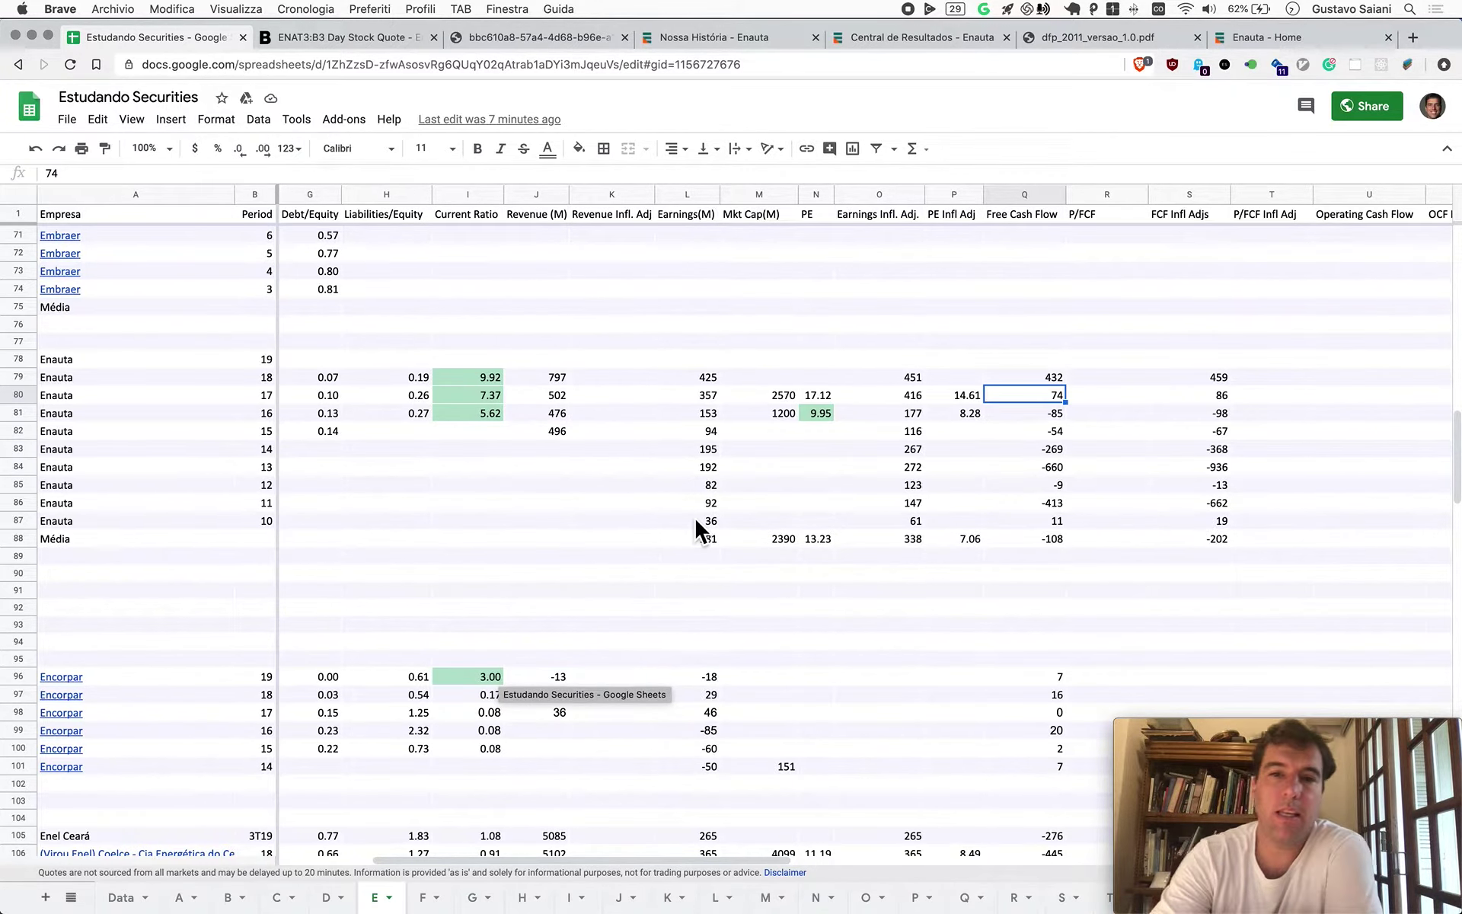
pyautogui.press('super+z')
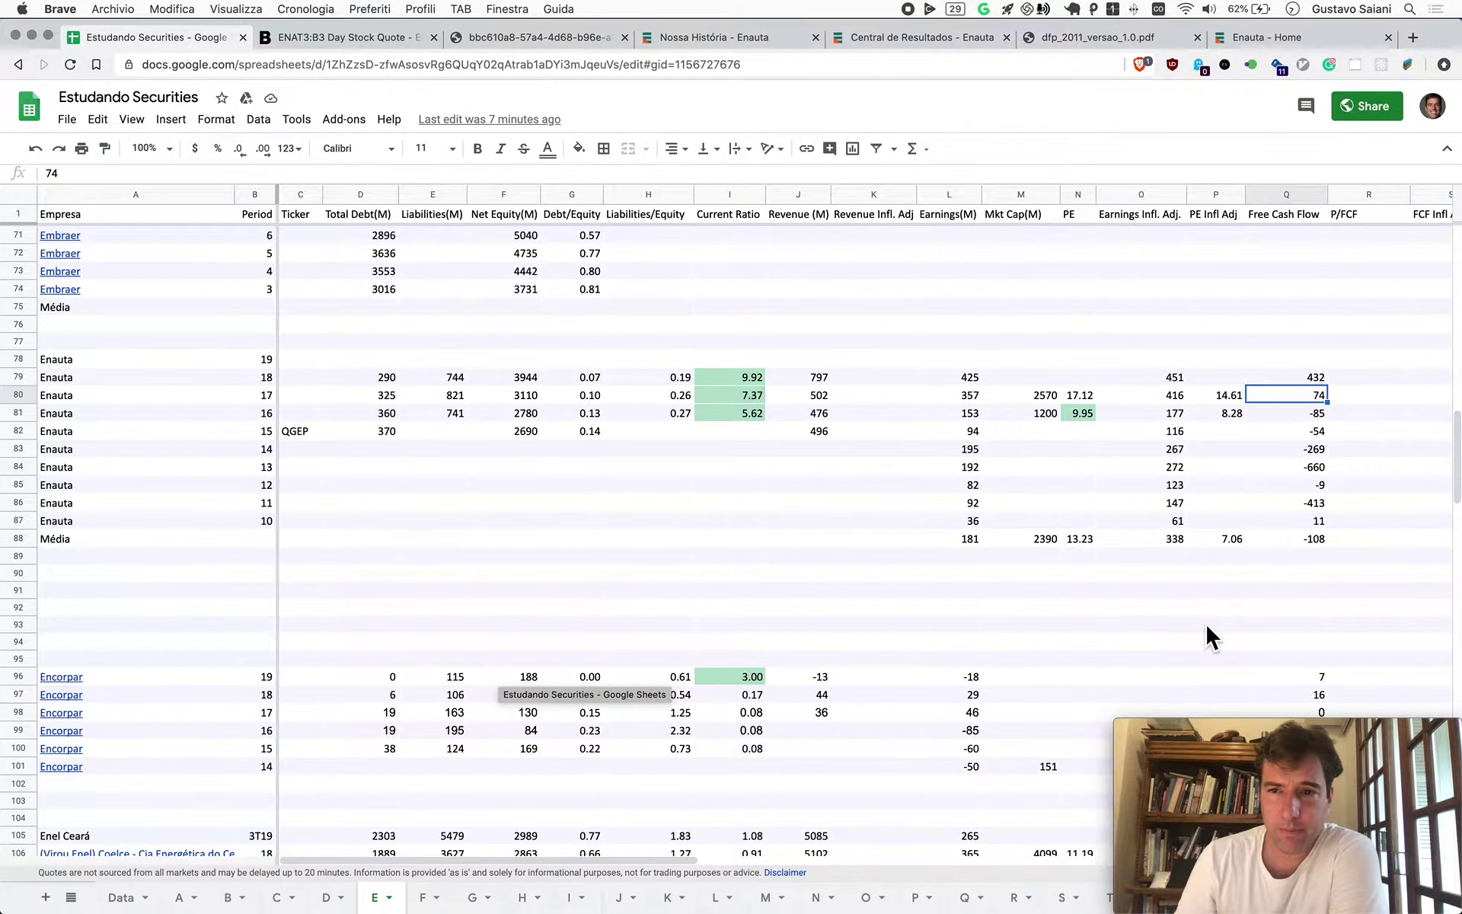
pyautogui.press('super+shift+z')
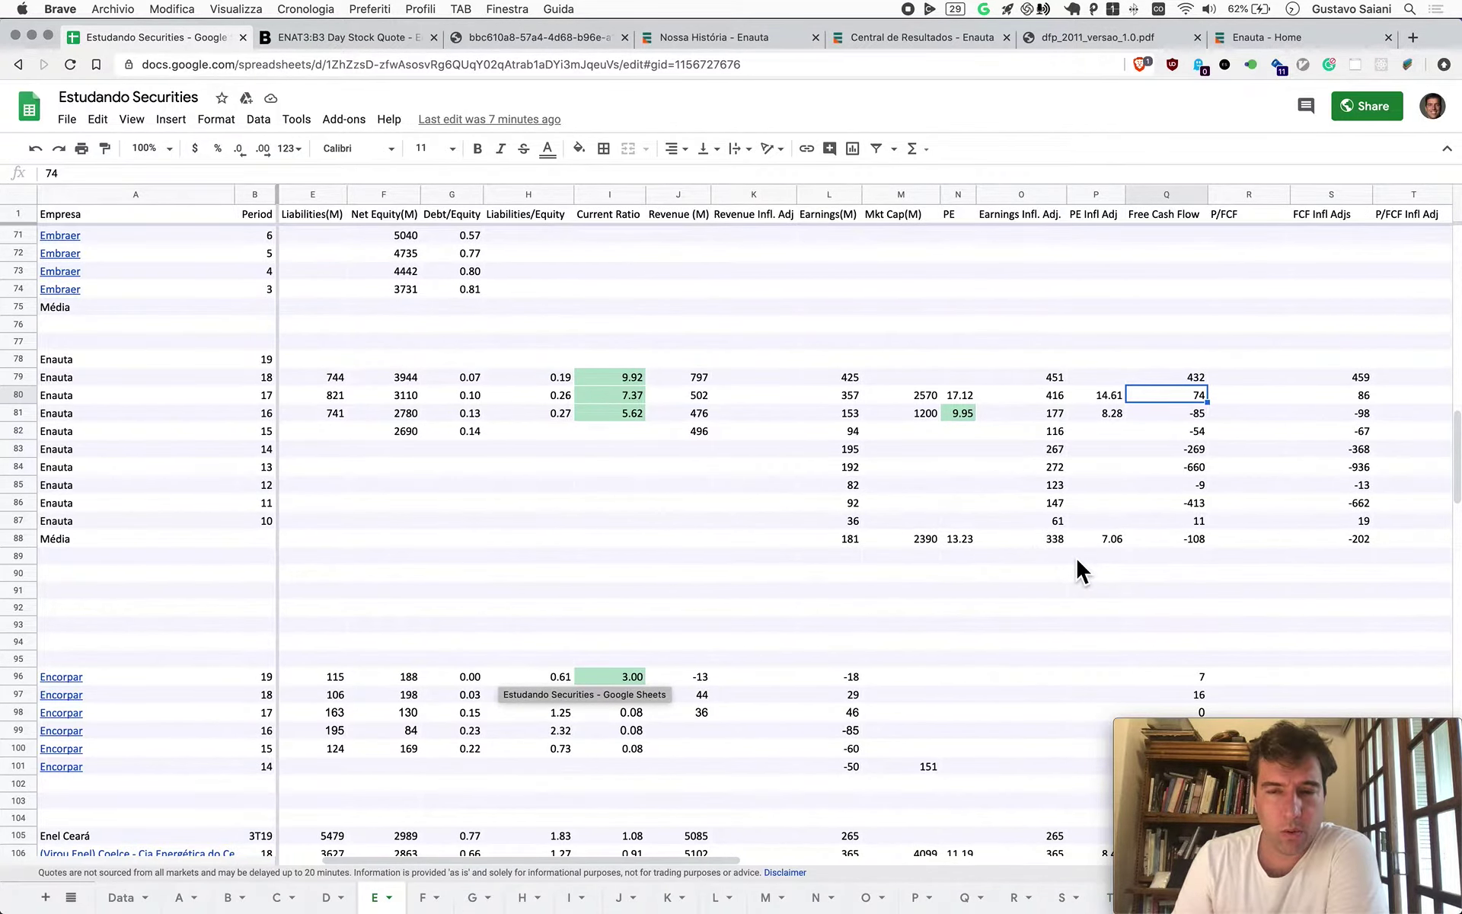
pyautogui.press('super+shift+z')
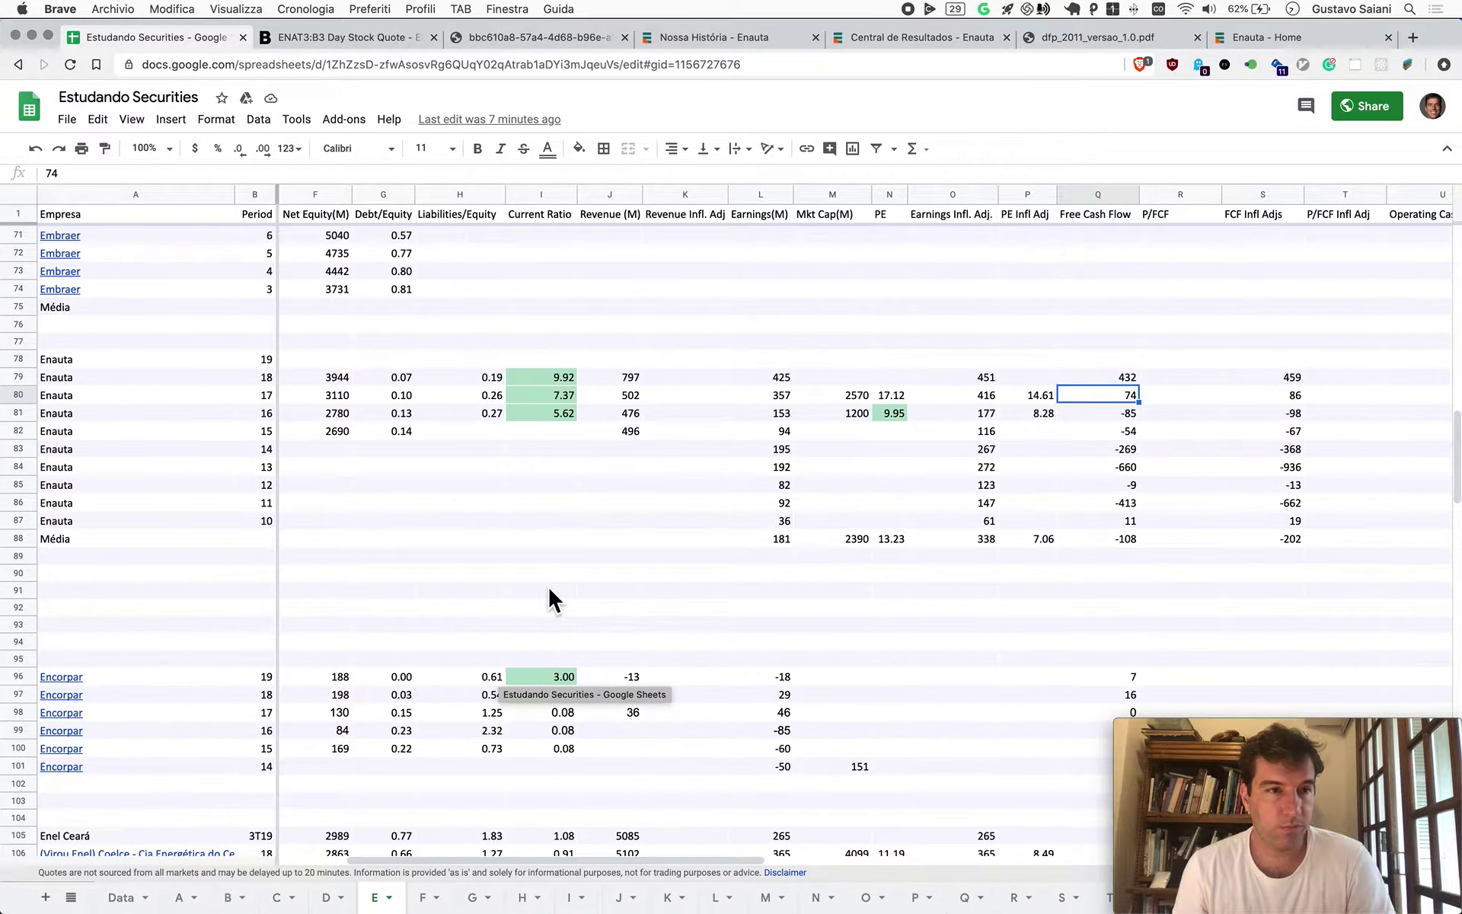
pyautogui.hscroll(-3, 551, 619)
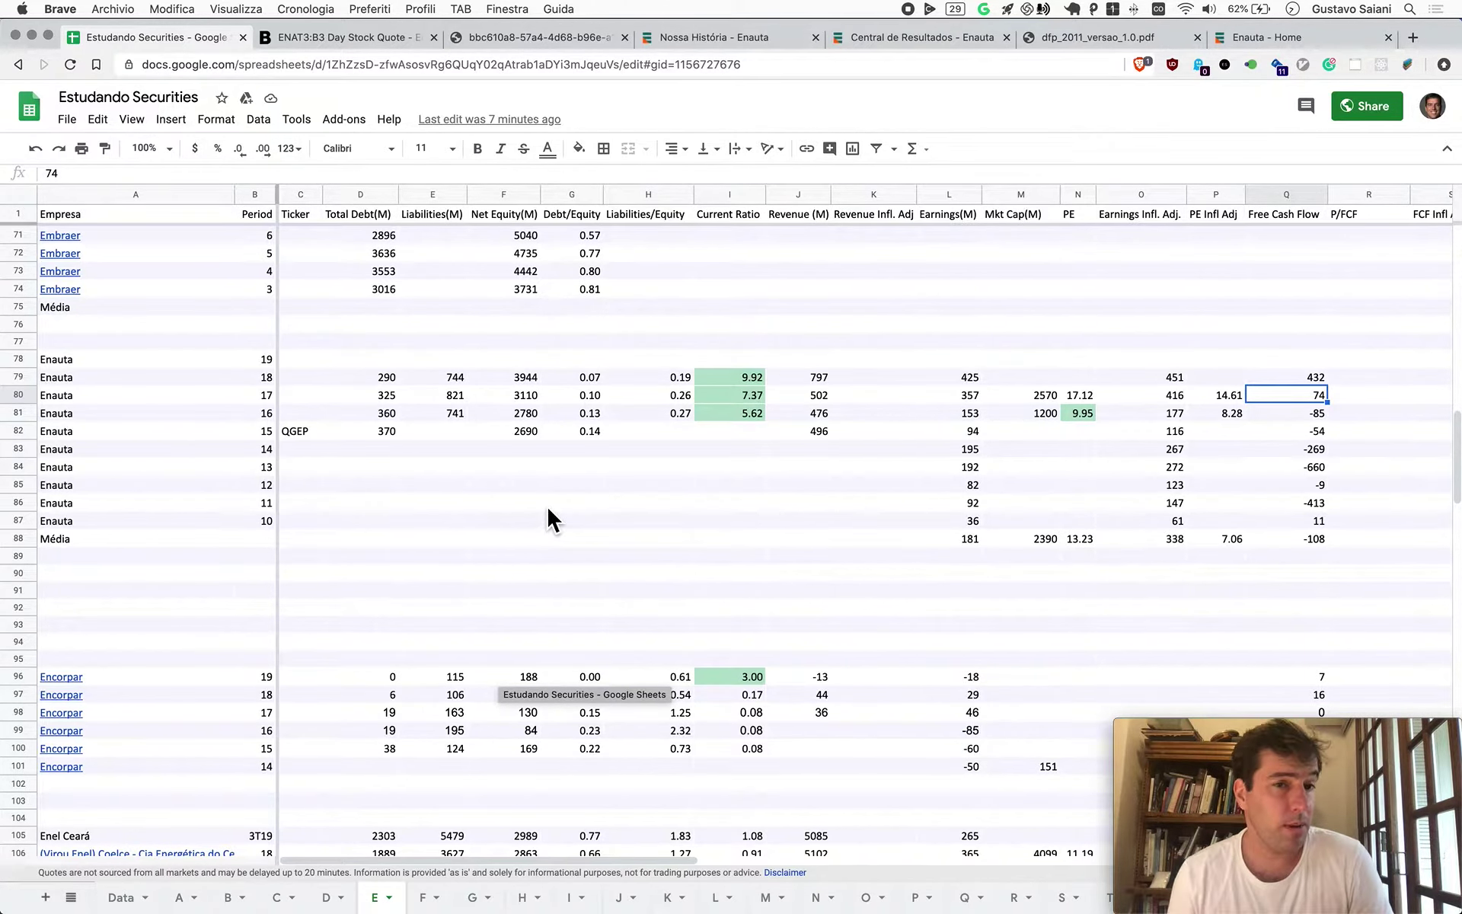
# Switch to the 2019 financial statements PDF in Preview and find the total net equity in the consolidated balance sheet
pyautogui.press('super+Tab')
pyautogui.press('super+Tab')
pyautogui.press('super+Tab')
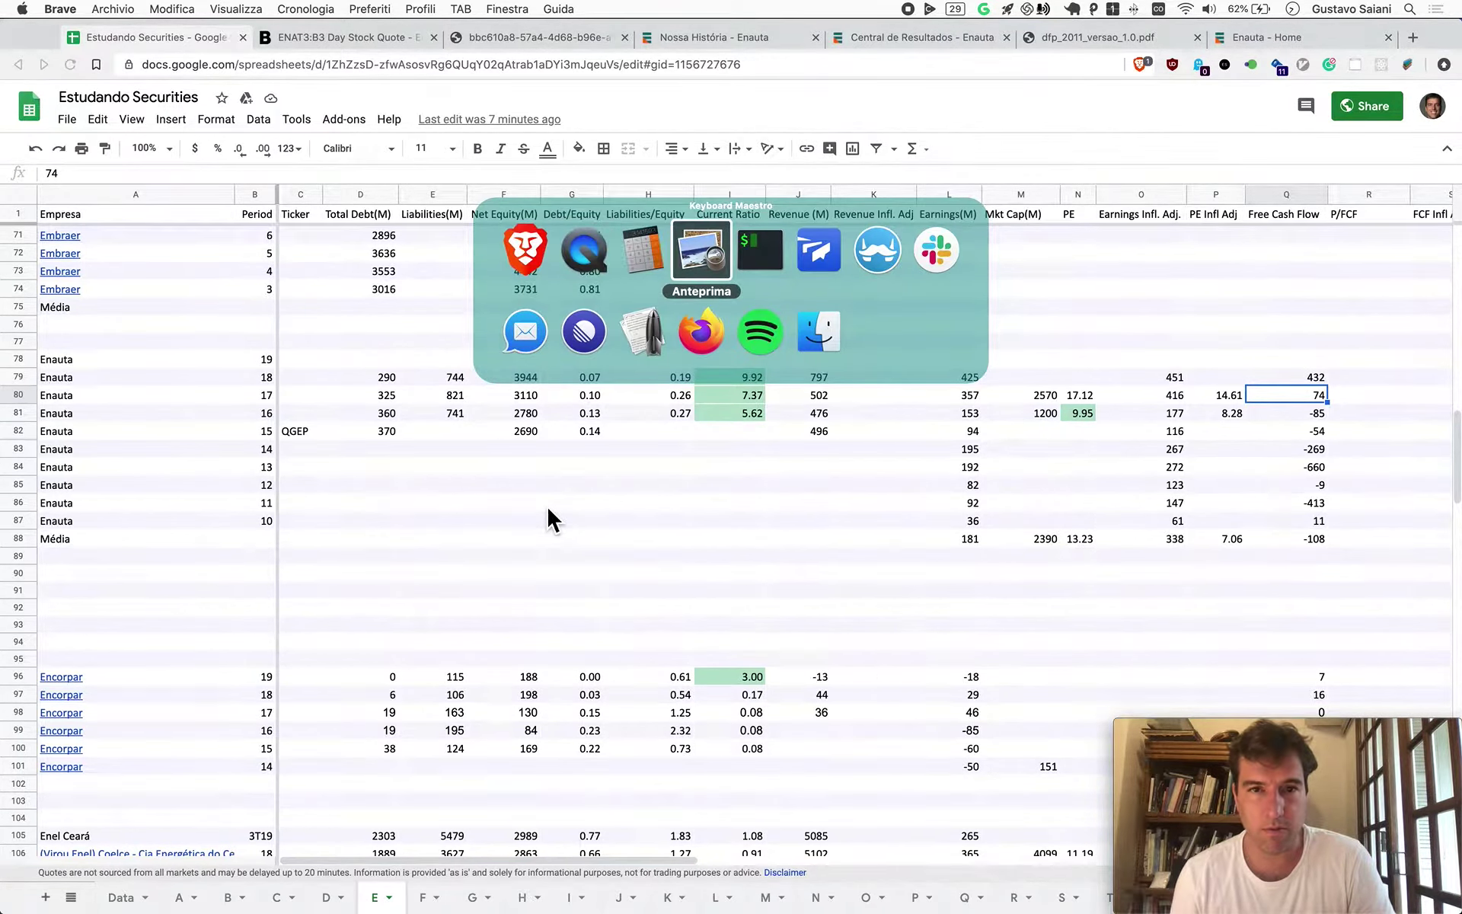
pyautogui.scroll(15, 524, 500)
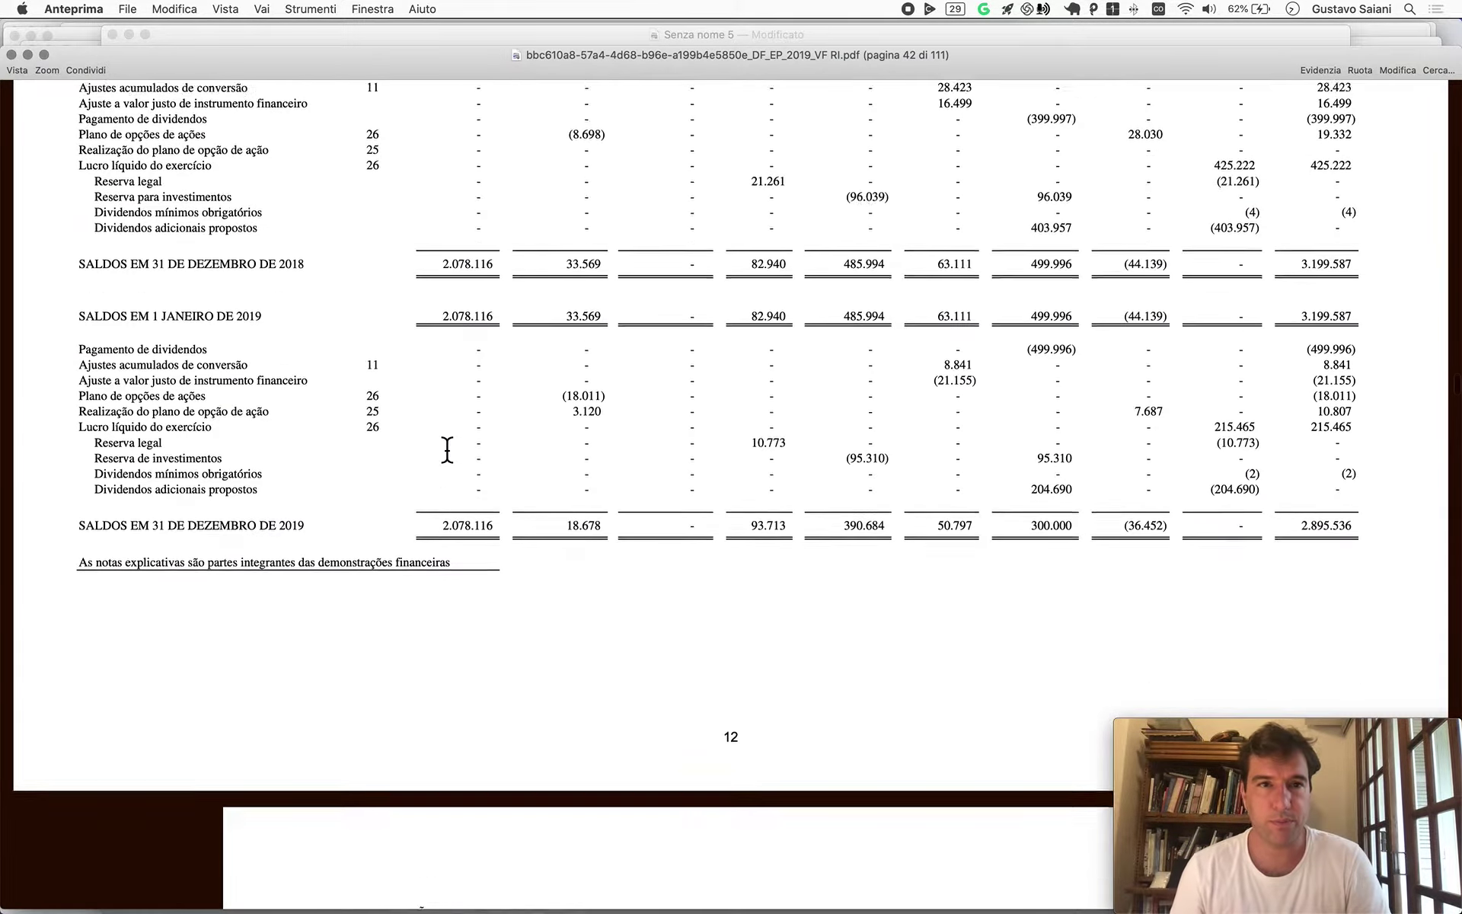
pyautogui.scroll(5, 447, 450)
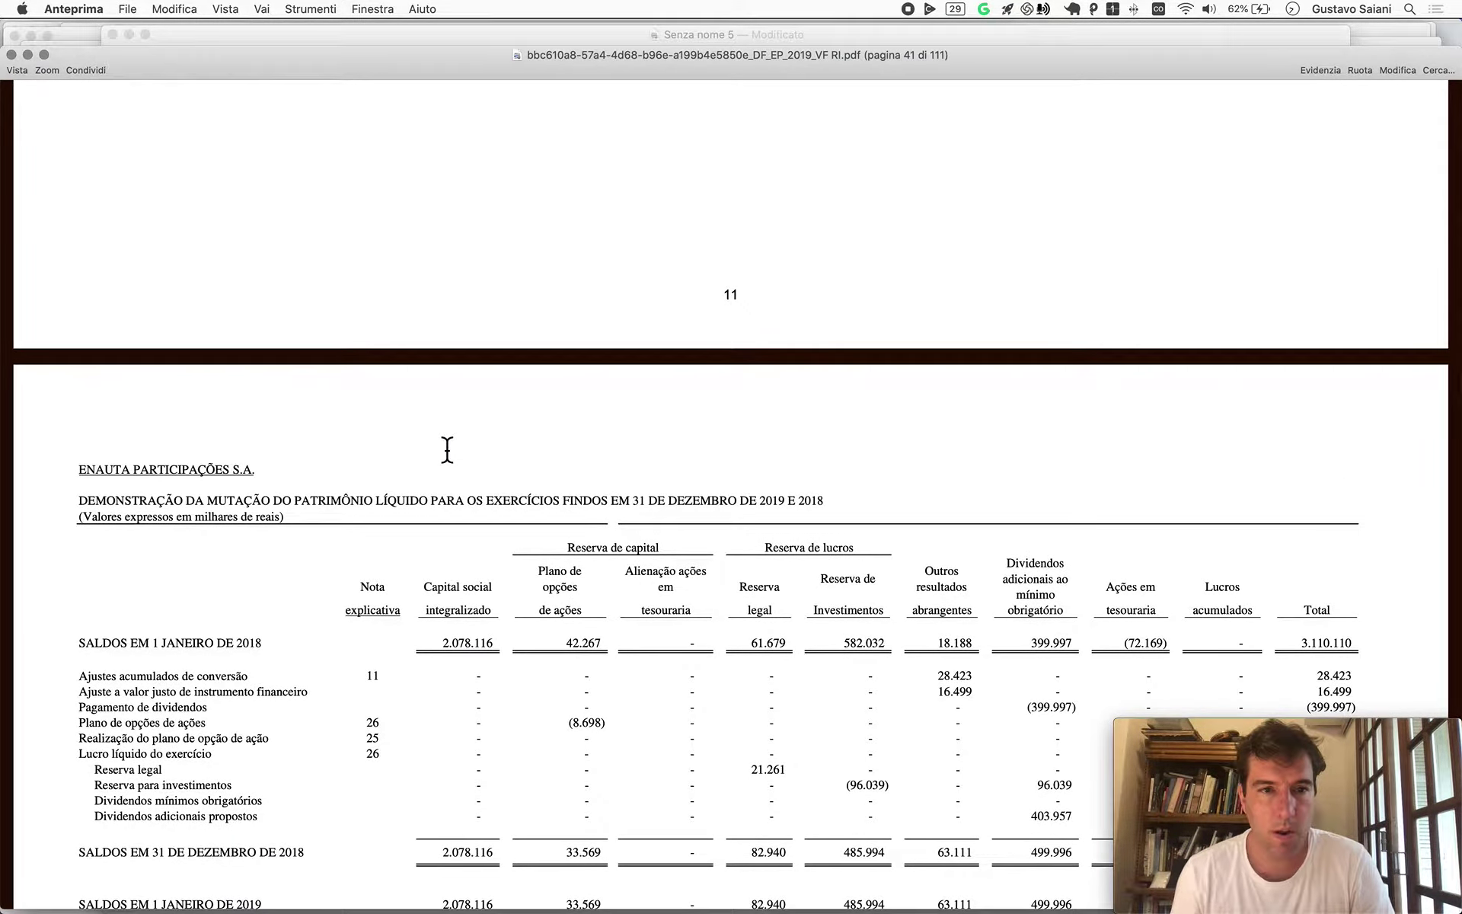
pyautogui.scroll(15, 447, 451)
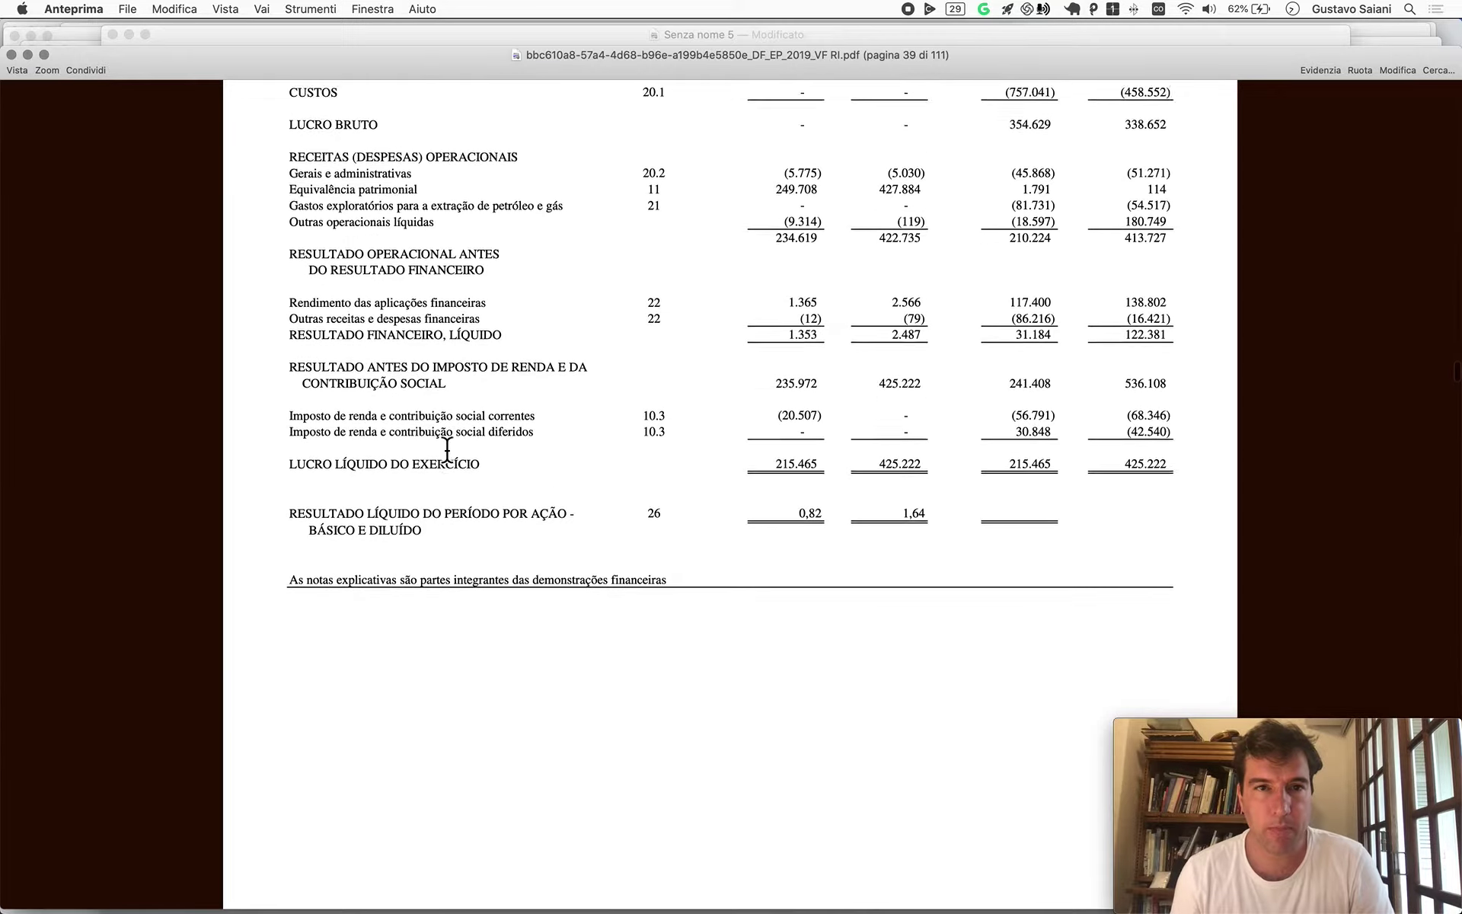
pyautogui.scroll(10, 447, 450)
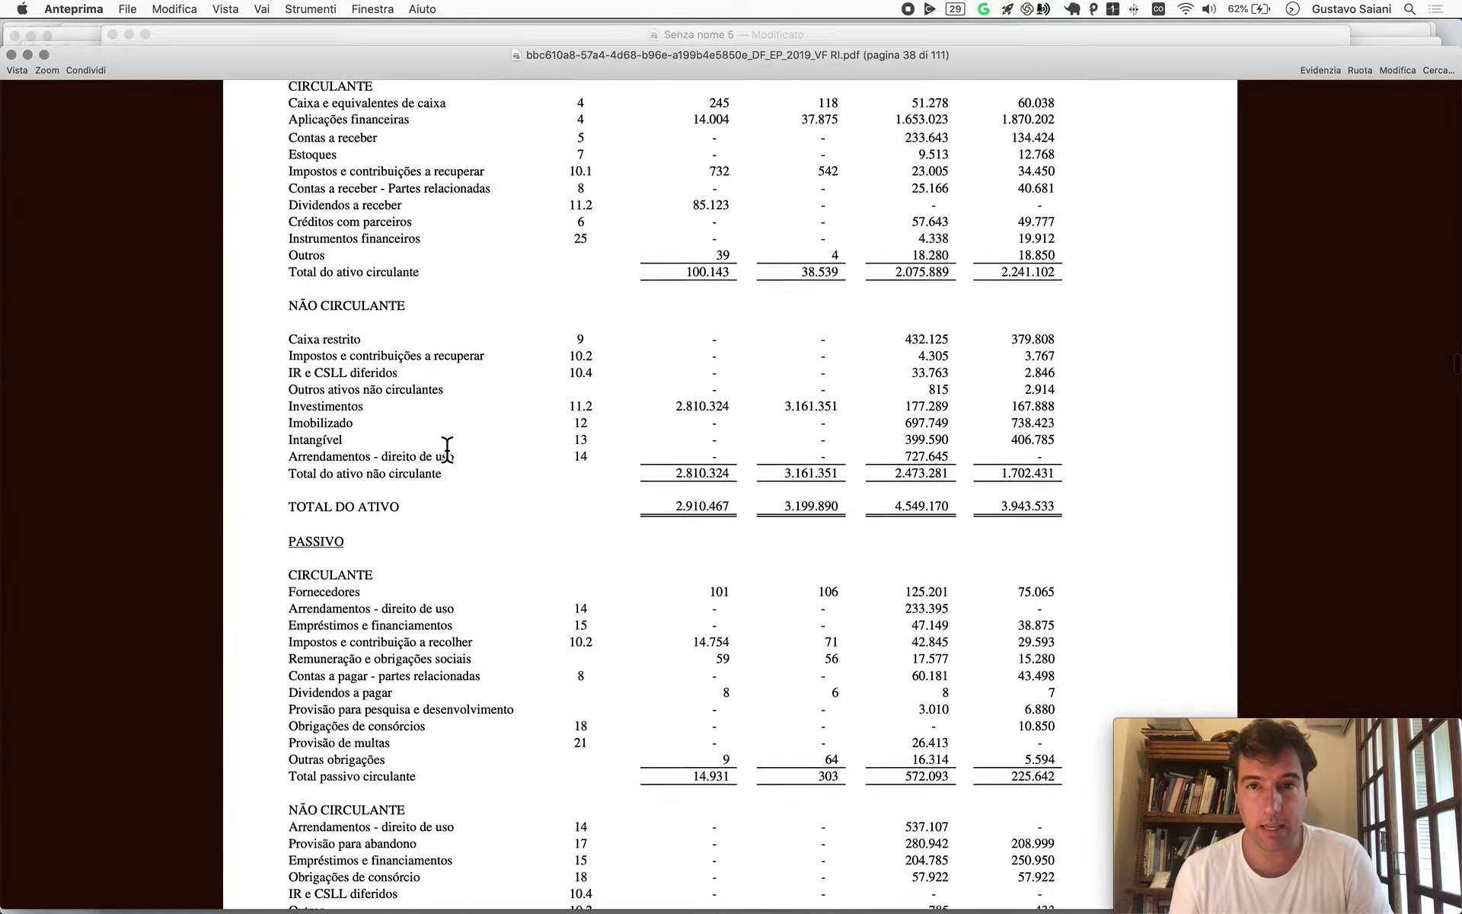
pyautogui.scroll(-2, 447, 450)
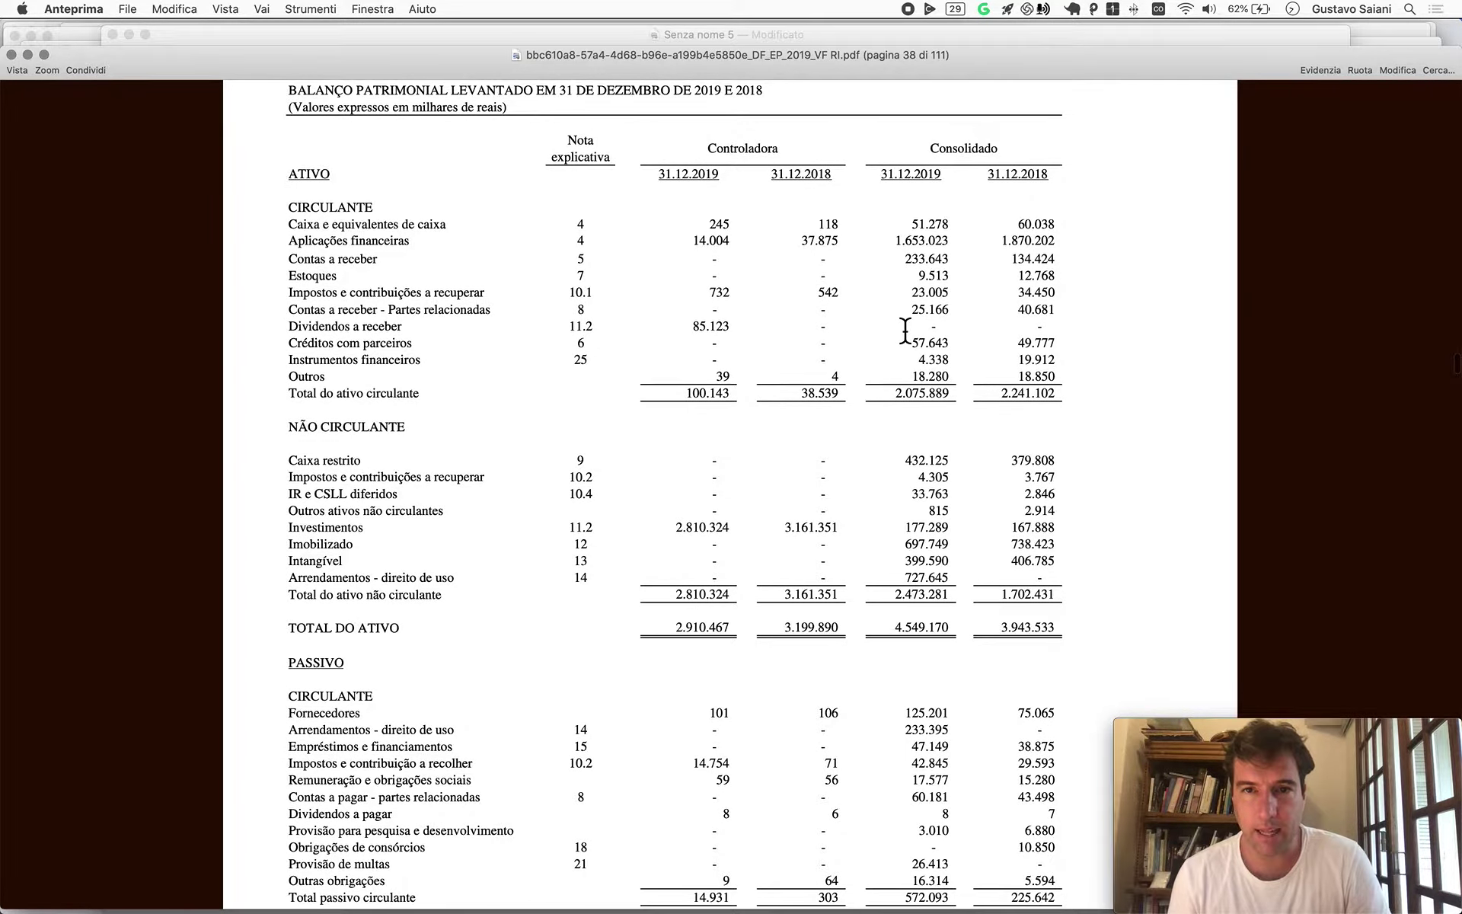
pyautogui.scroll(-8, 908, 330)
pyautogui.scroll(-5, 906, 545)
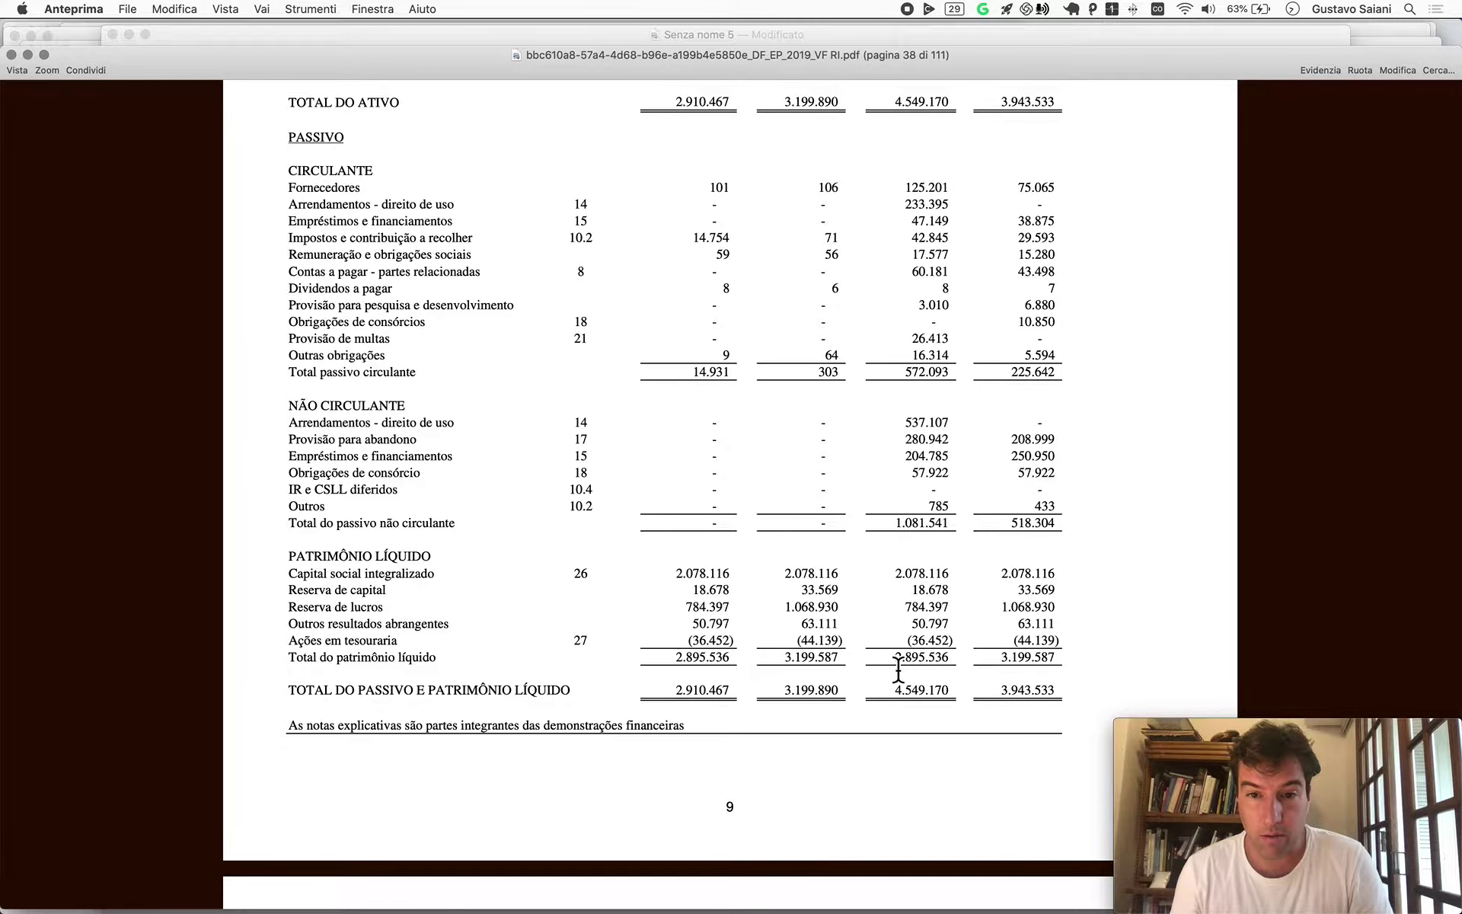
# Return to the spreadsheet in Brave and enter 2896 as Enauta's Net Equity for period 19
pyautogui.press('super+Tab')
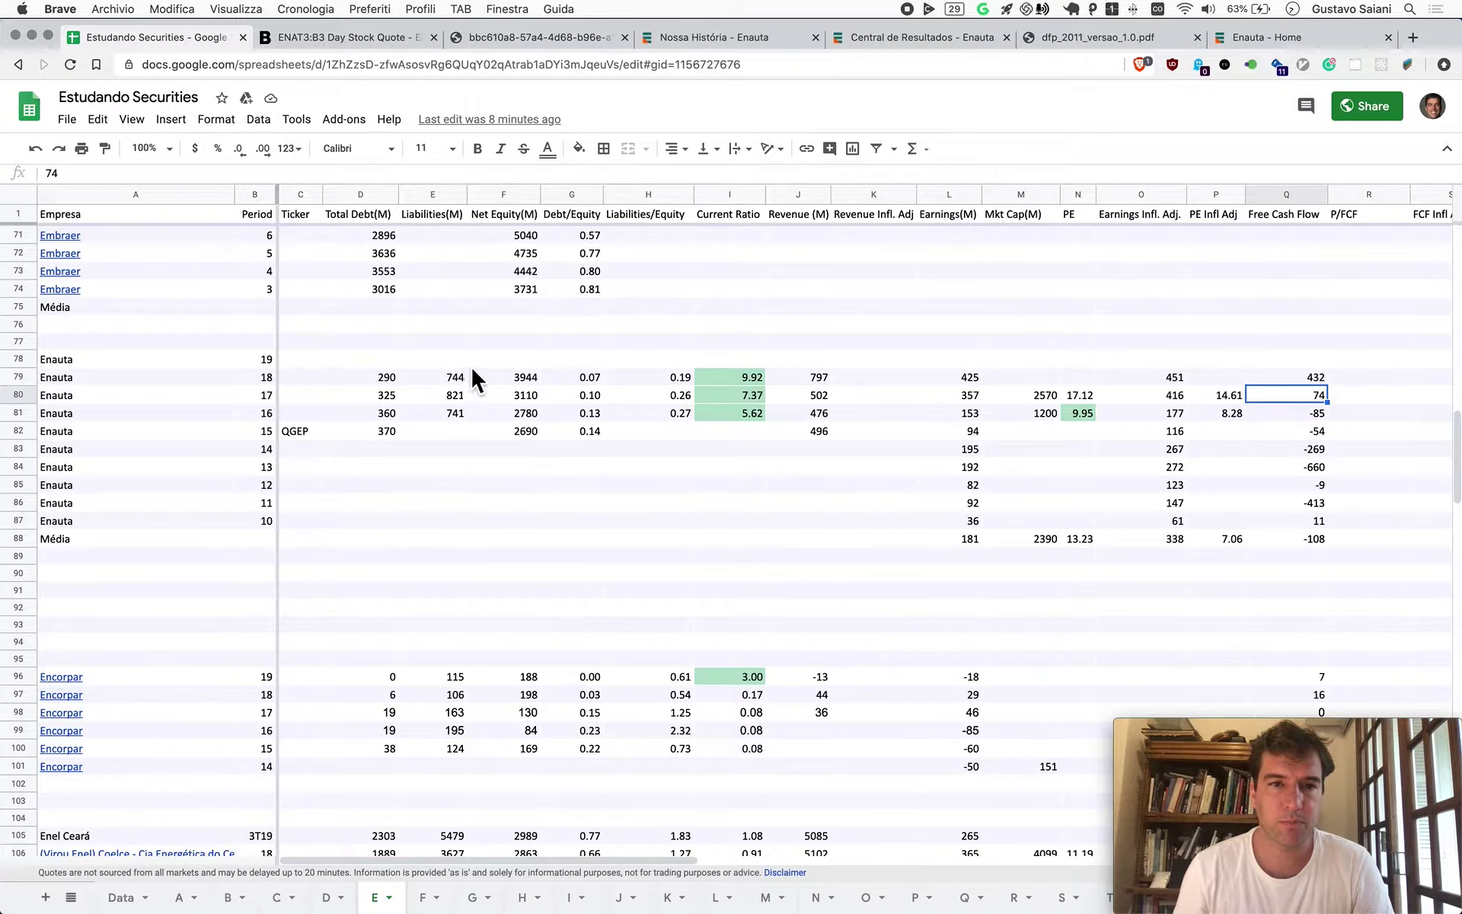
pyautogui.click(523, 366)
pyautogui.write('2')
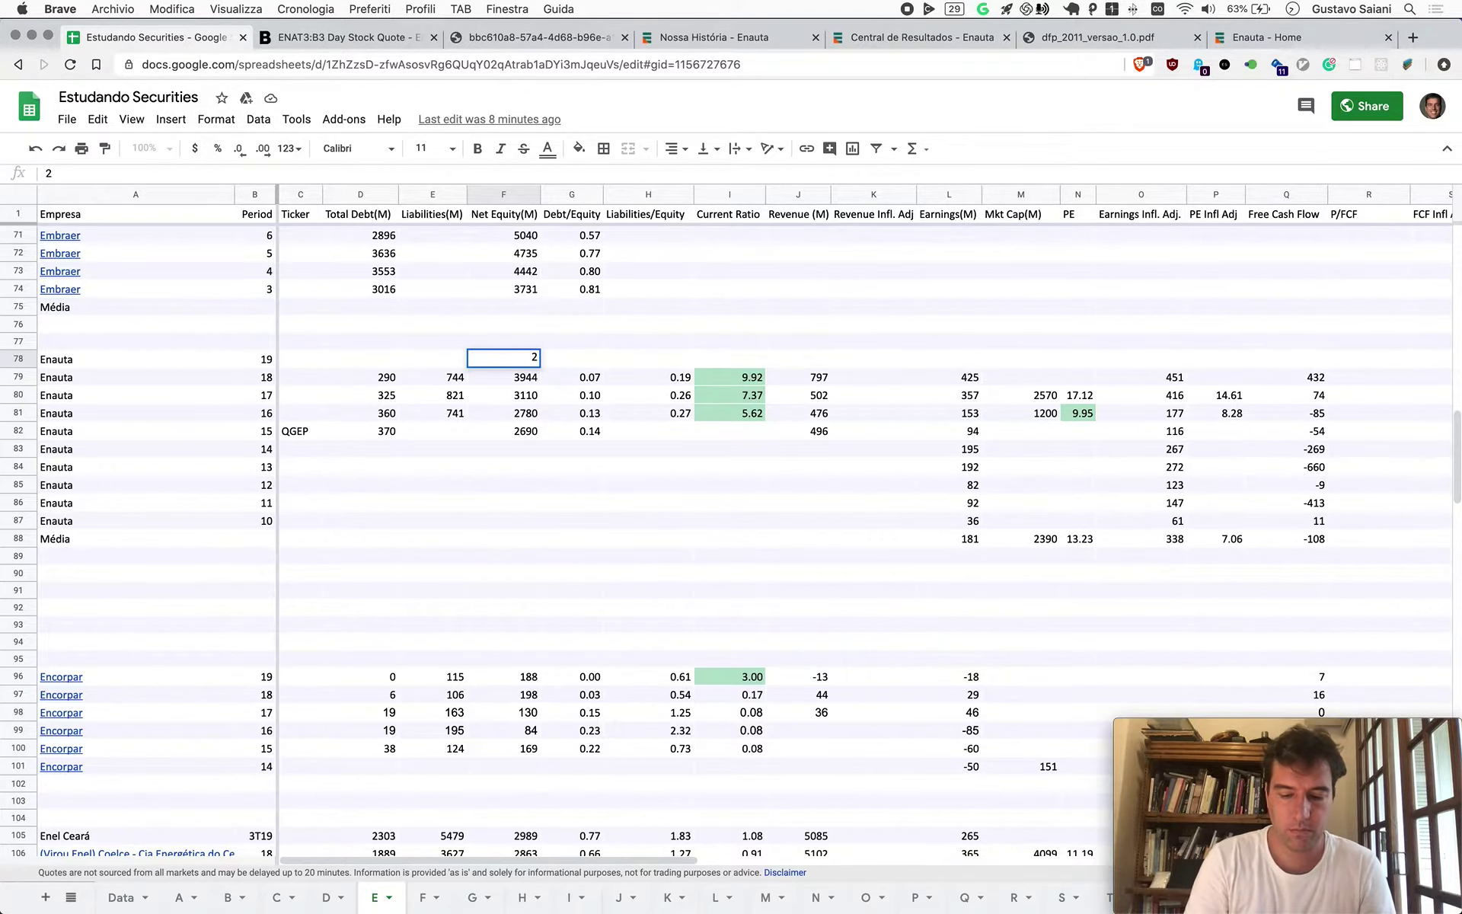
pyautogui.write('896')
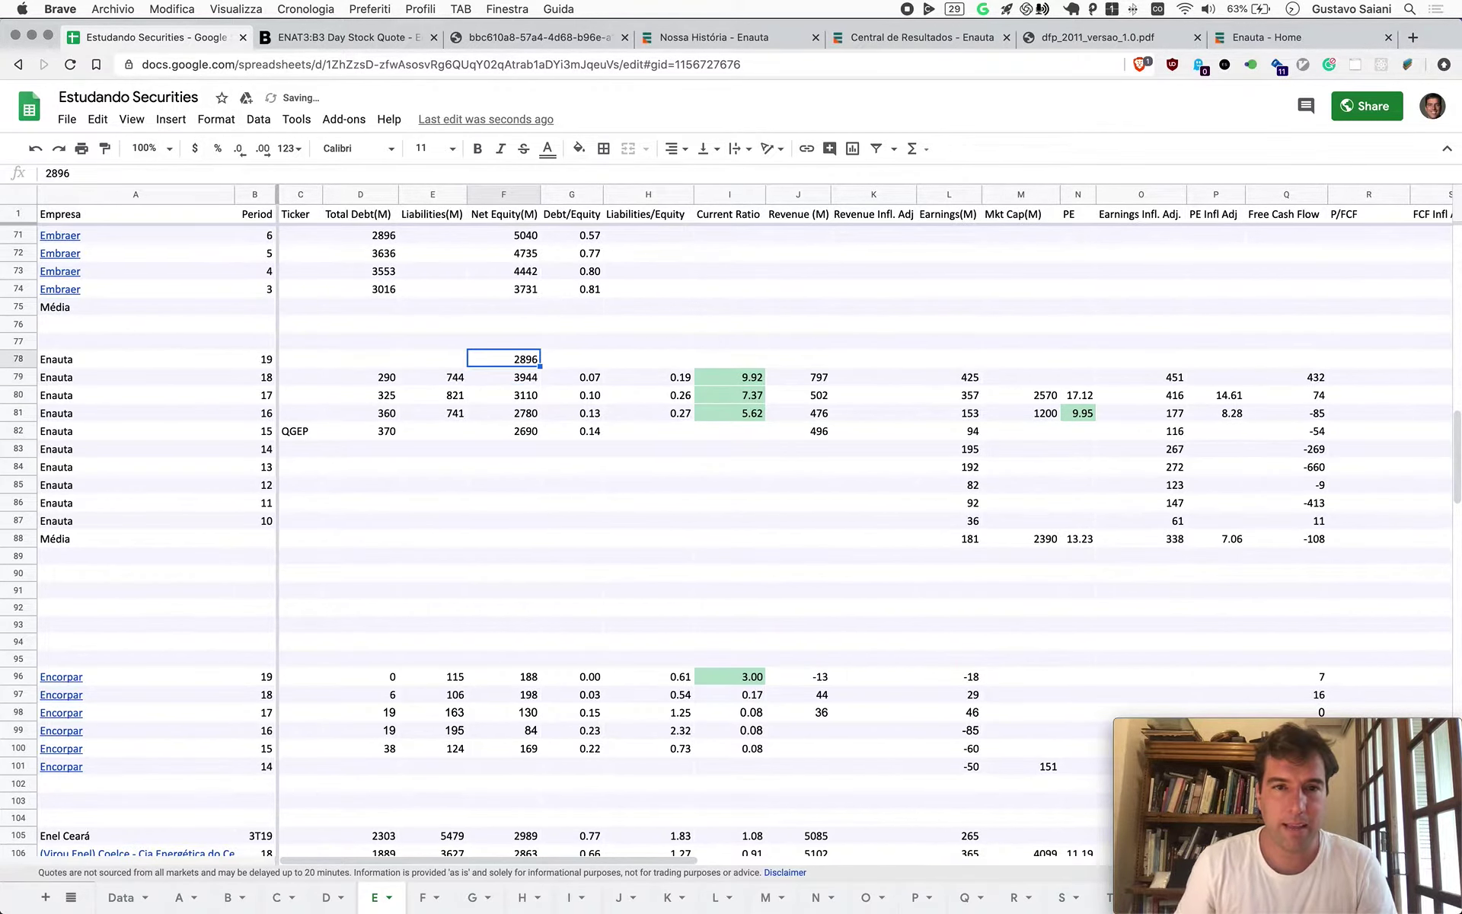
# Check the 2018 consolidated net equity in the PDF and set Enauta's period 18 Net Equity to 3200 in the spreadsheet
pyautogui.press('super+Tab')
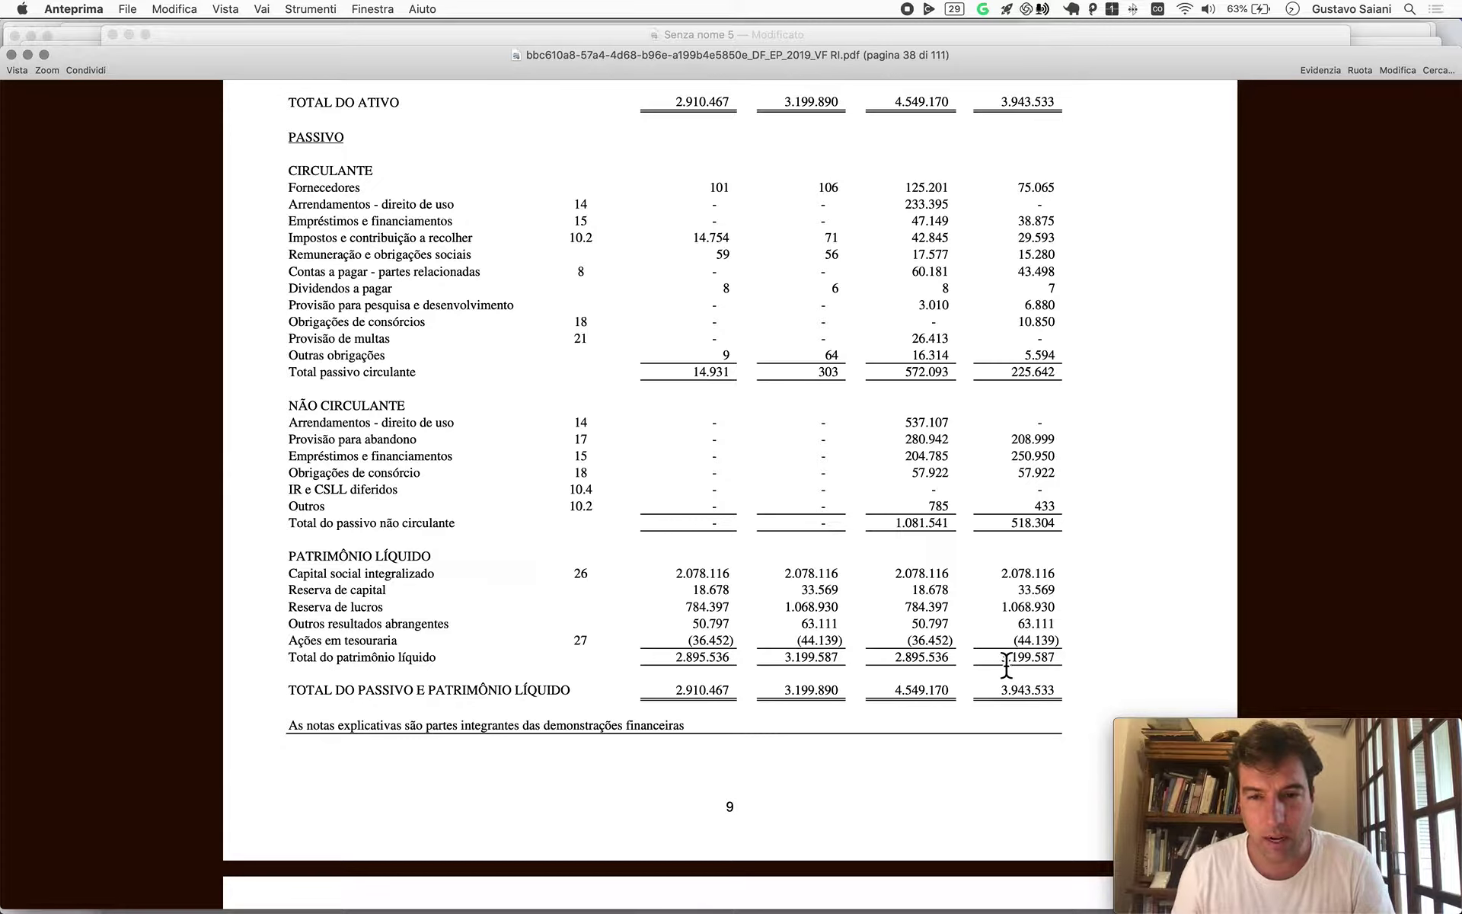
pyautogui.press('super+Tab')
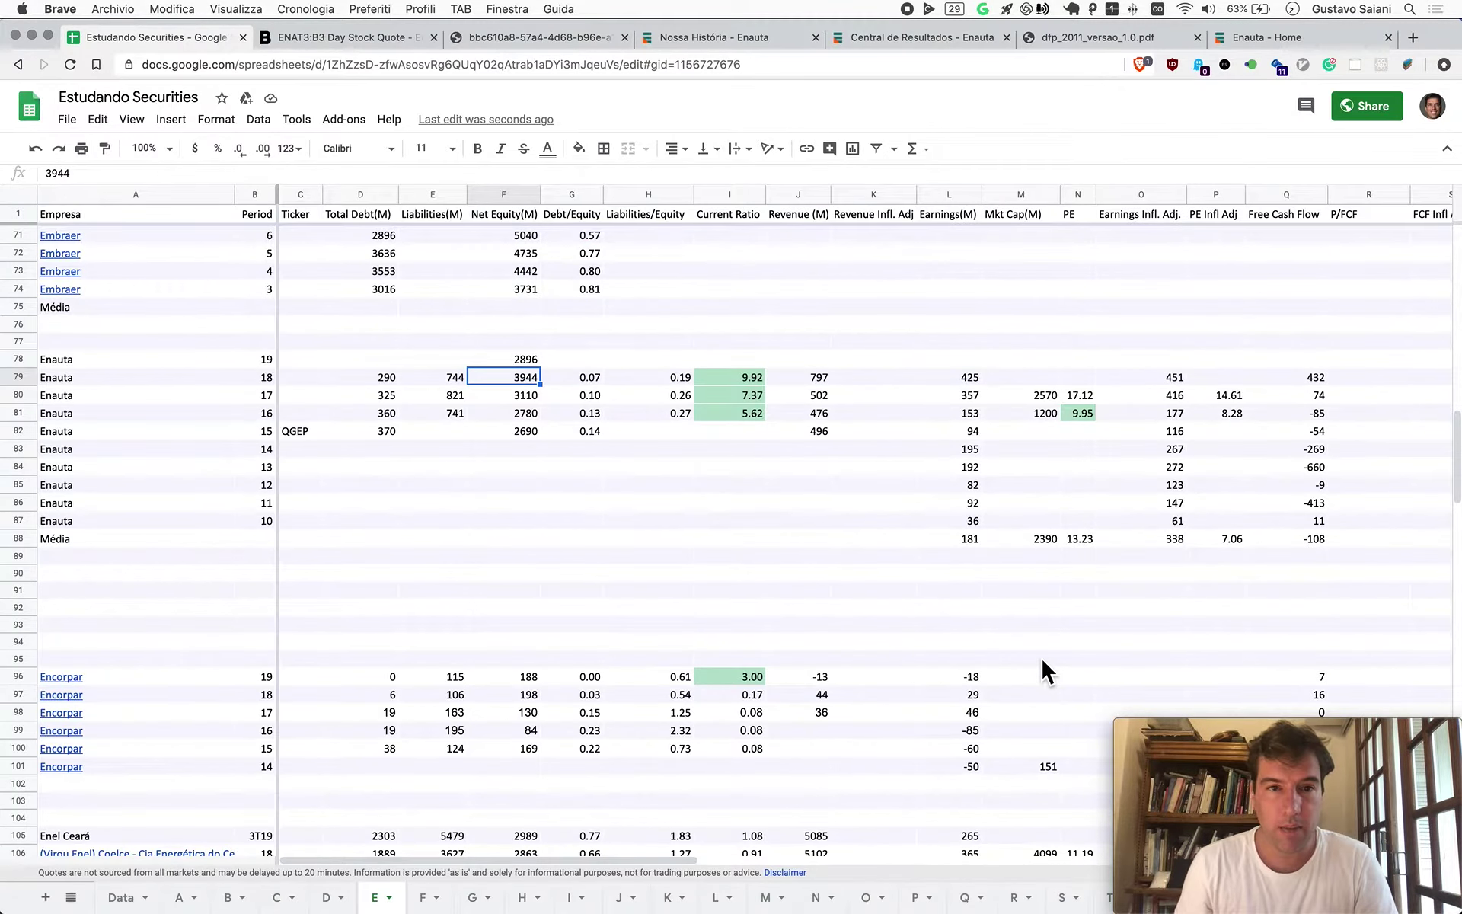
pyautogui.write('3200')
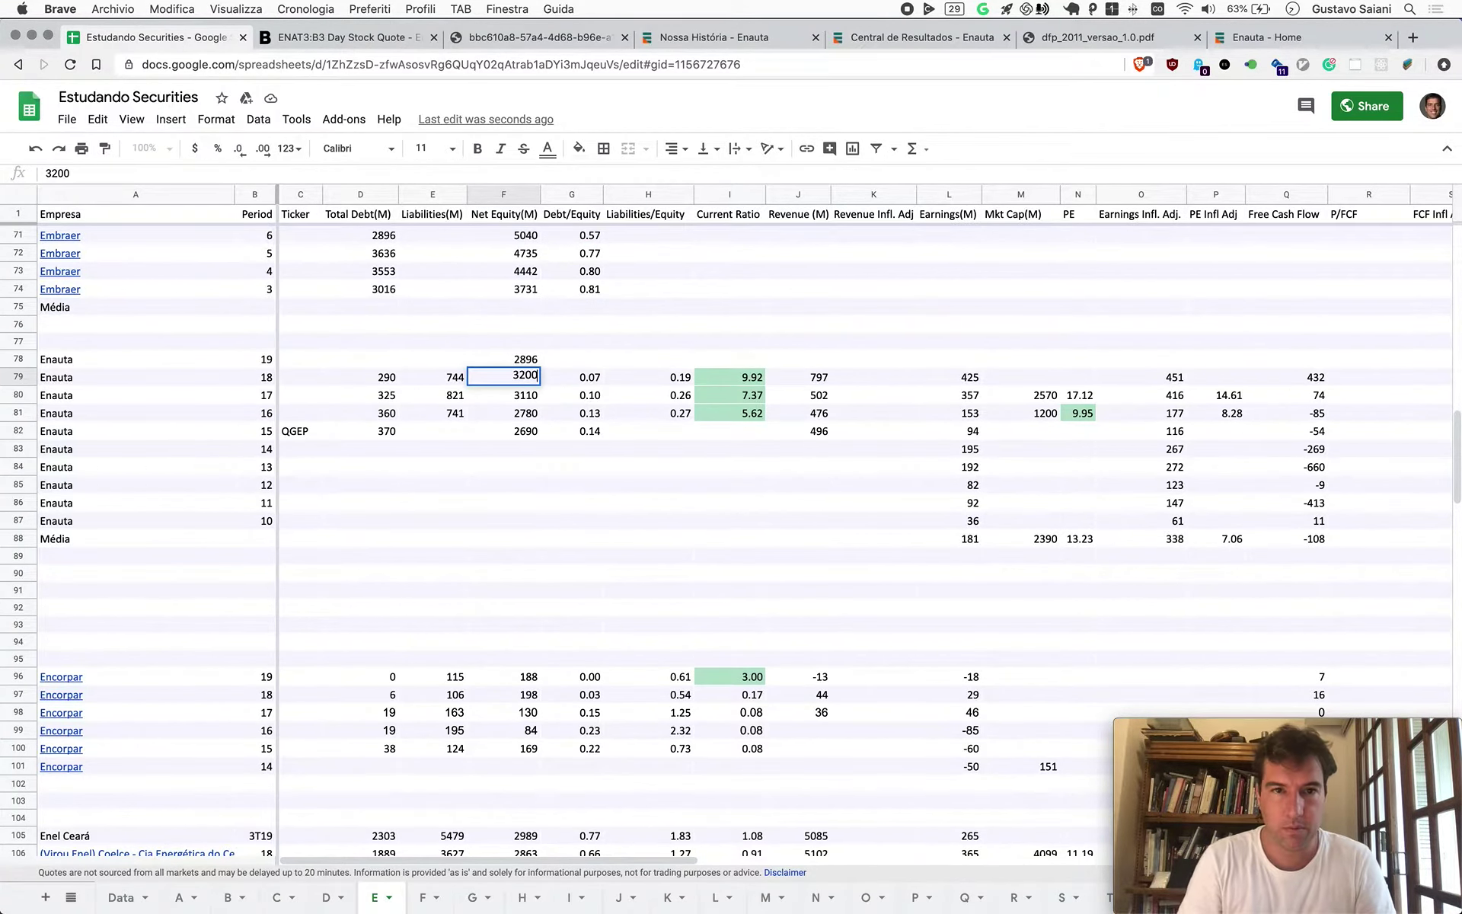
pyautogui.press('Return')
# Inspect the Debt/Equity, Liabilities/Equity and Current Ratio cells in Enauta's period 18 row
pyautogui.click(504, 377)
pyautogui.click(503, 359)
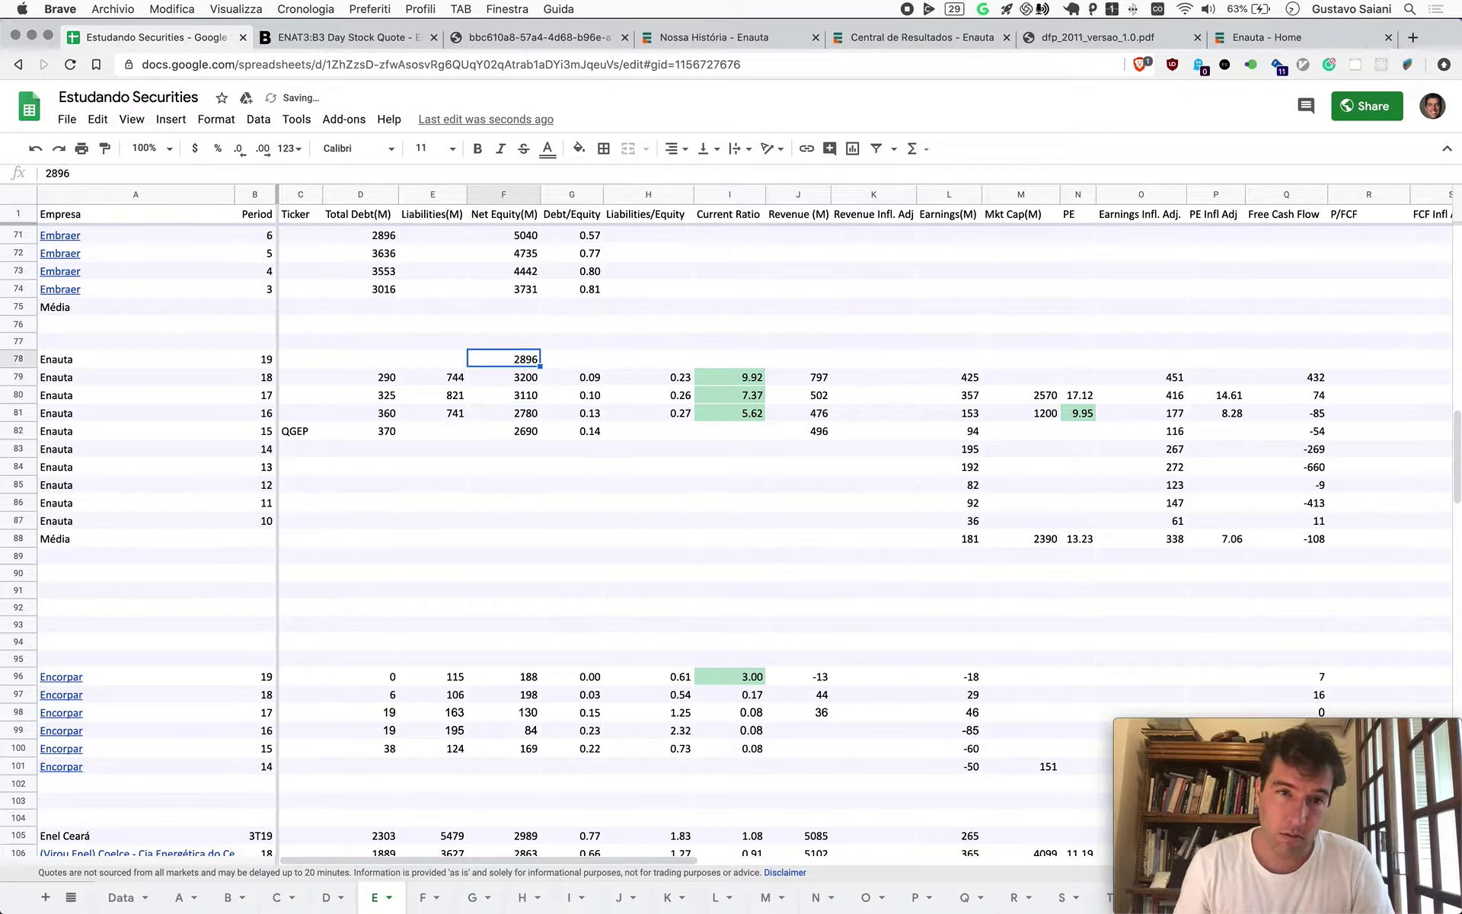
pyautogui.click(504, 377)
pyautogui.click(572, 377)
pyautogui.click(648, 377)
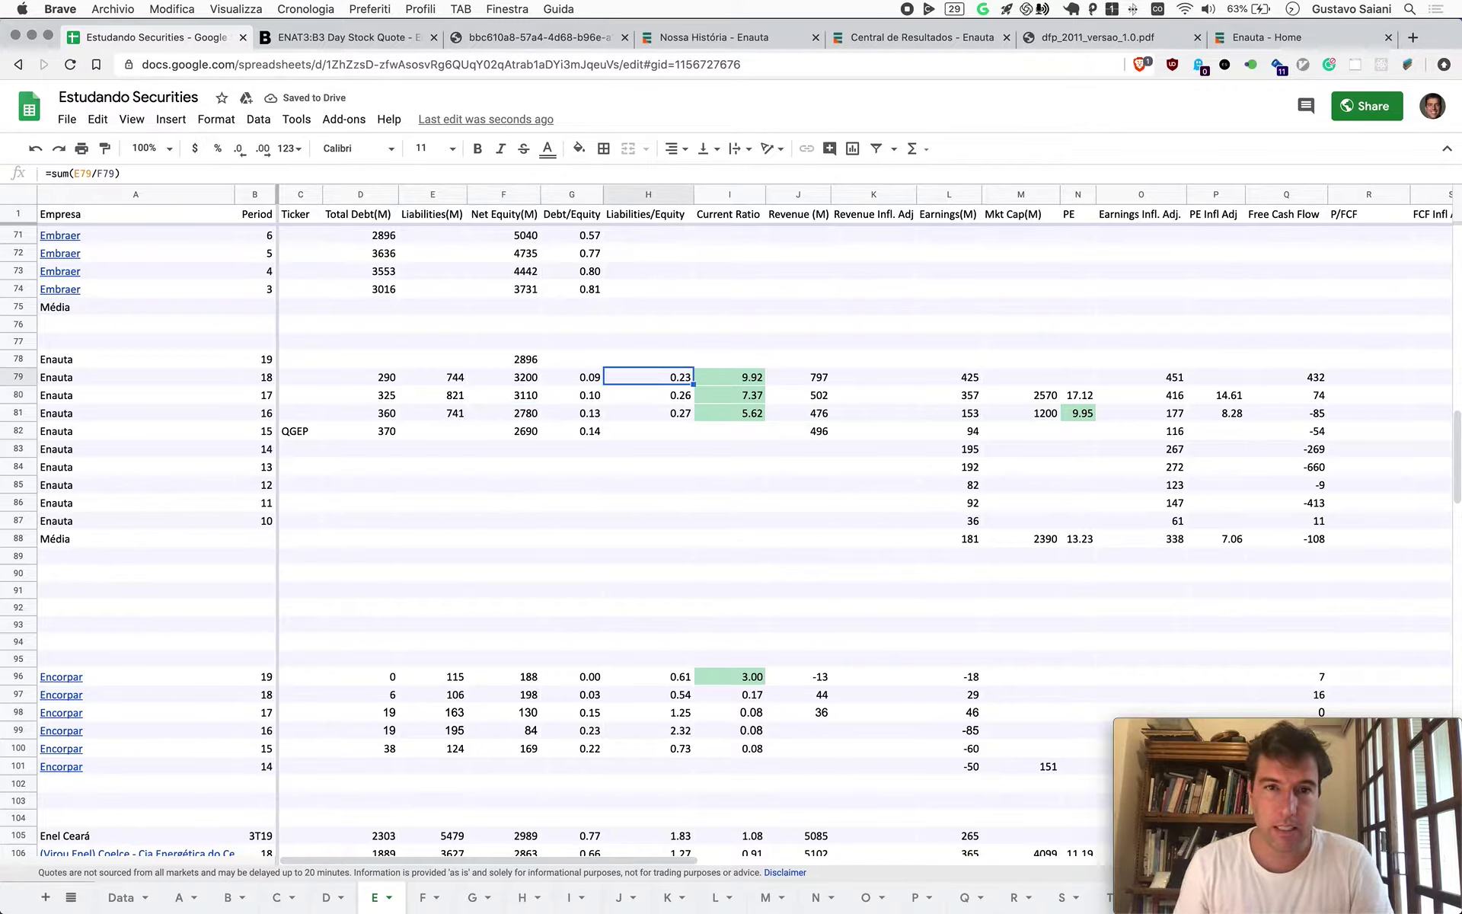
pyautogui.click(572, 377)
pyautogui.click(503, 377)
pyautogui.click(571, 377)
pyautogui.click(648, 377)
pyautogui.click(730, 377)
pyautogui.click(648, 377)
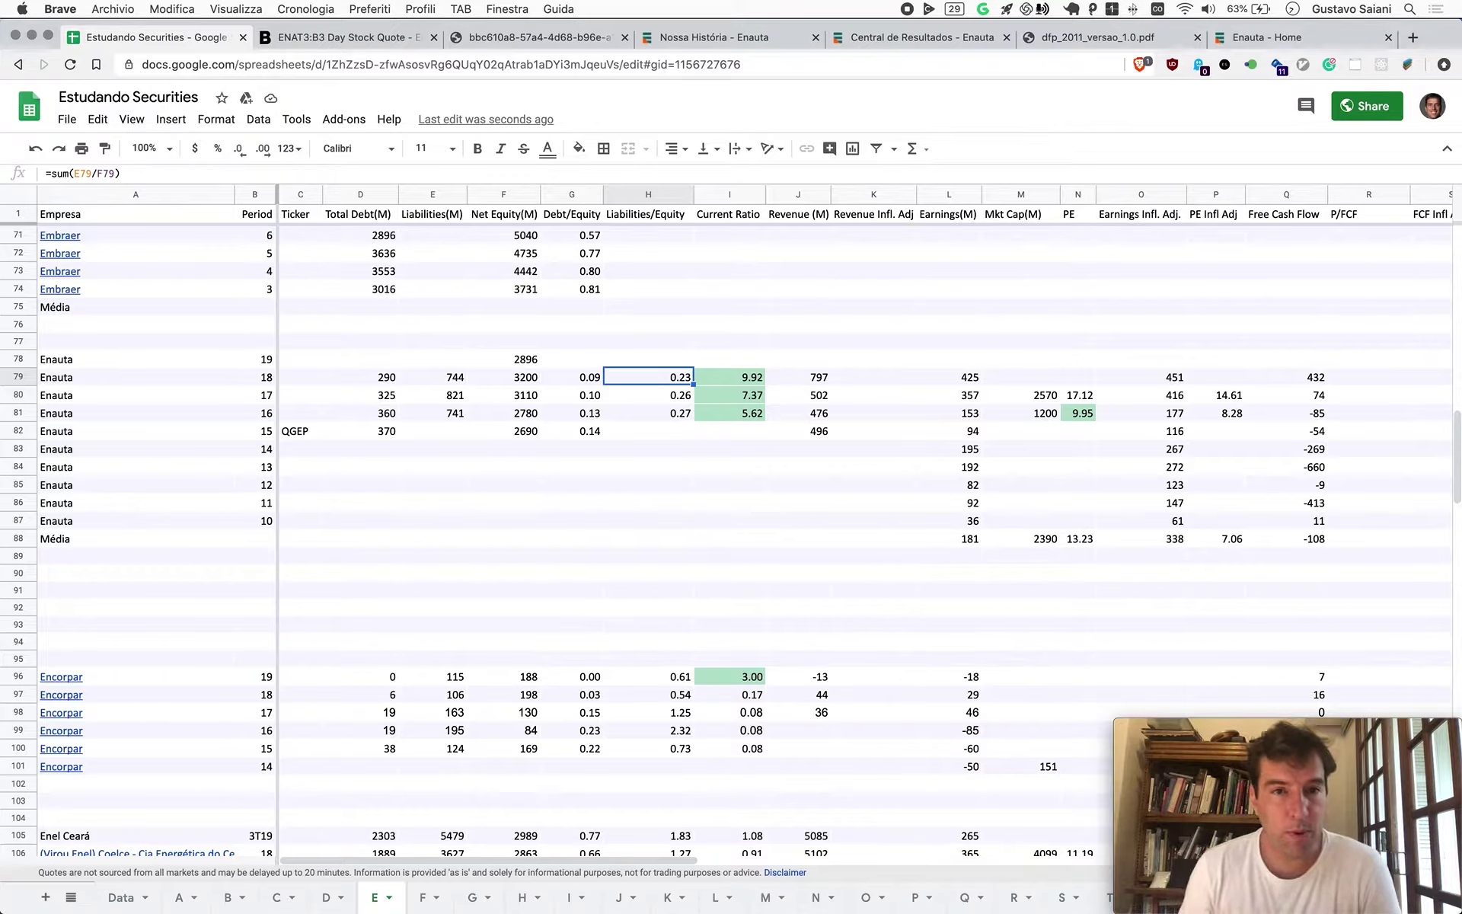
pyautogui.press('Left')
pyautogui.press('Left')
# Add the 2019 consolidated current and non-current liabilities from the balance sheet, 572 + 1082, in Calculator
pyautogui.press('super+Tab')
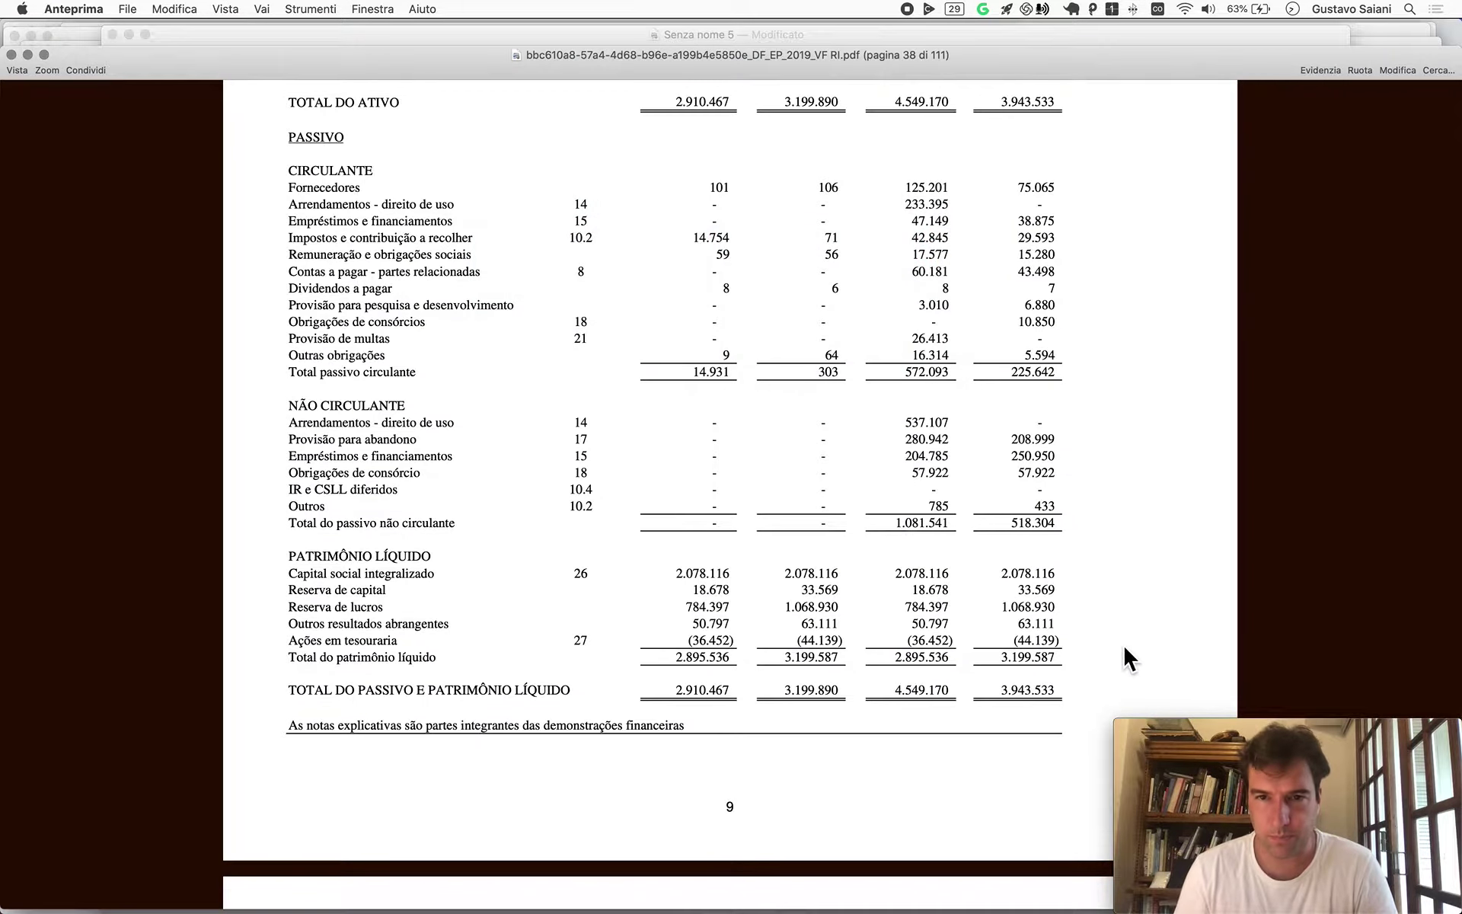
pyautogui.press('super+Tab')
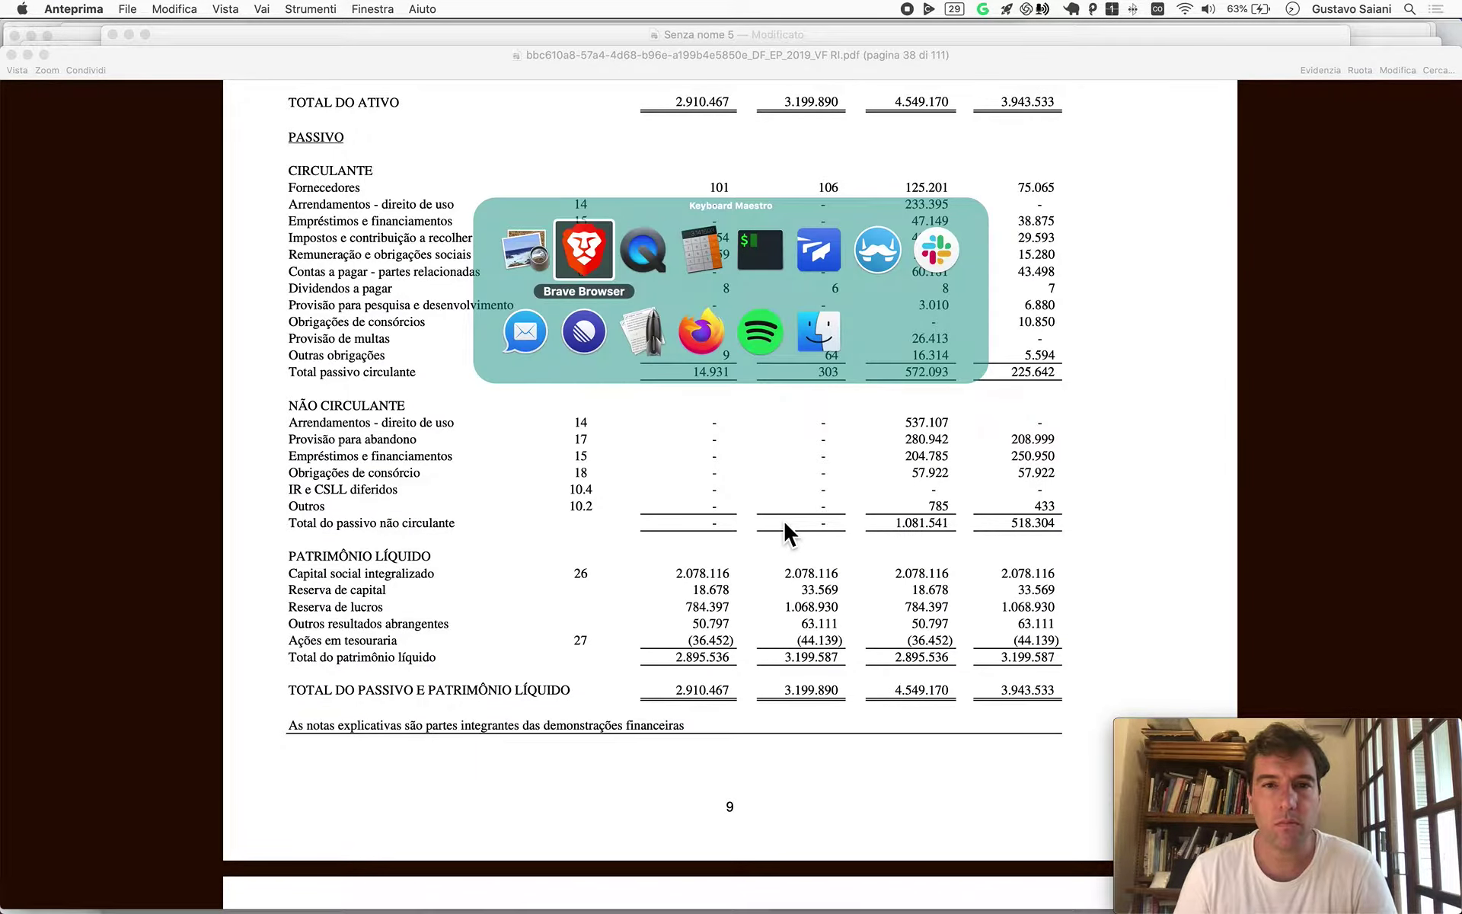
pyautogui.press('super+Tab')
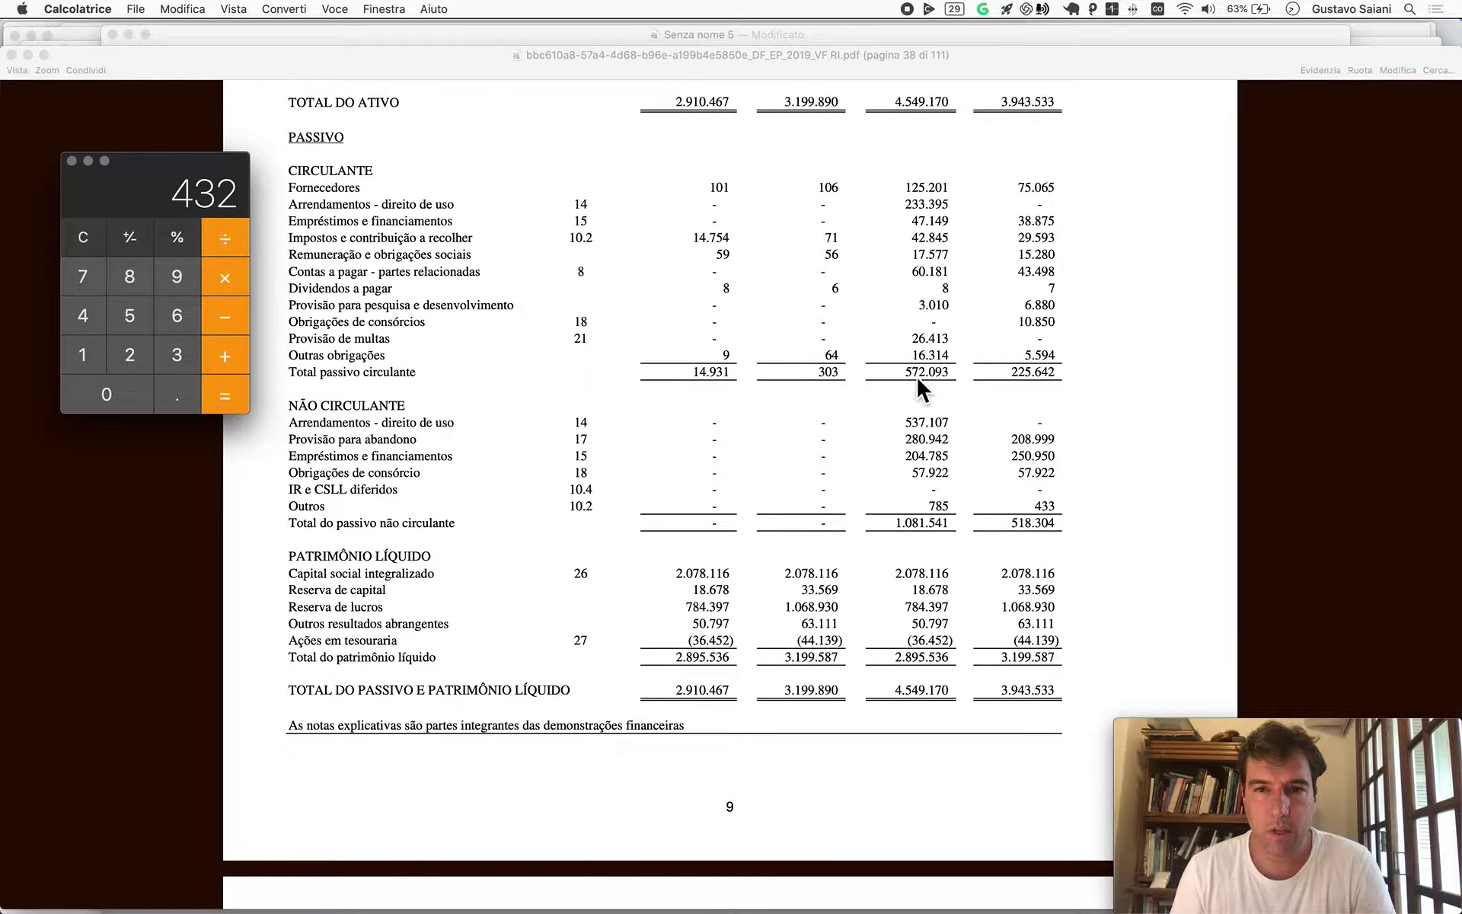
pyautogui.write('572')
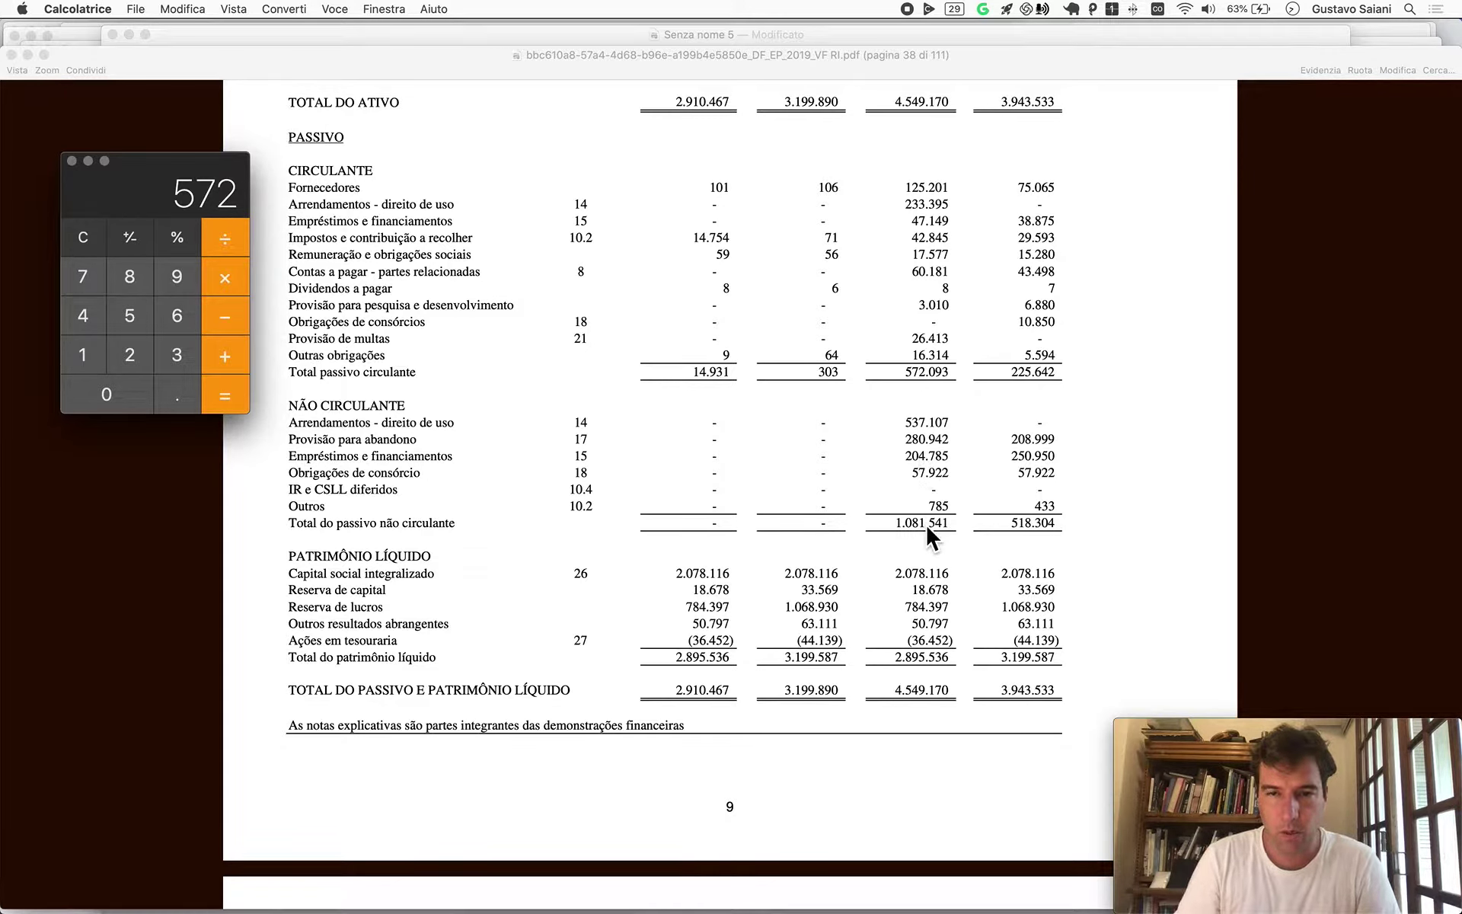
pyautogui.press('+')
pyautogui.write('1082')
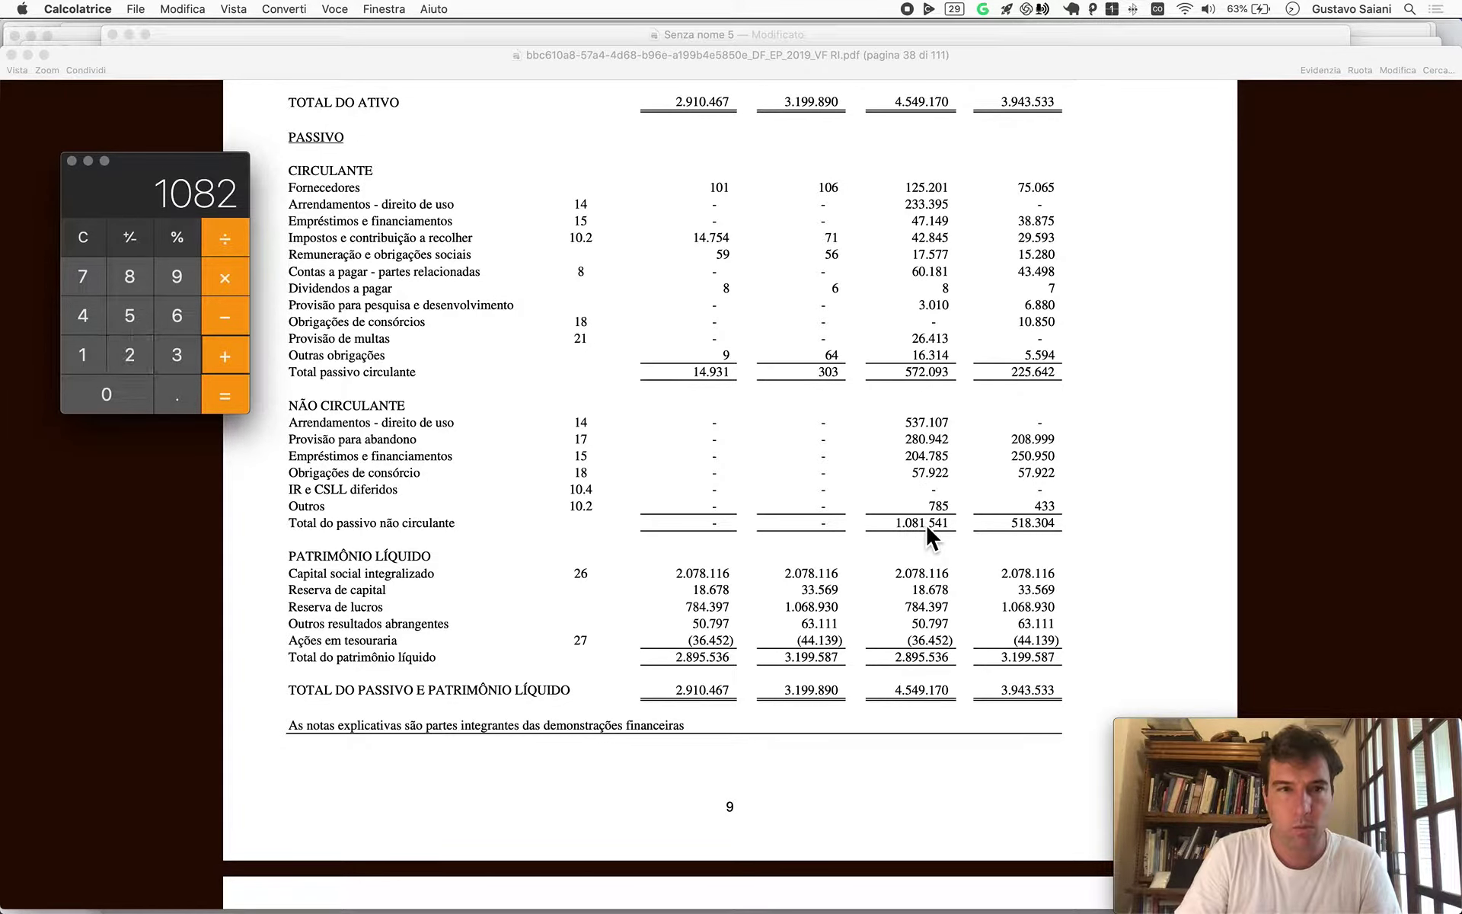
pyautogui.press('+')
# Return to the spreadsheet in Brave and enter 1654 as Enauta's Liabilities for period 19
pyautogui.press('super+Tab')
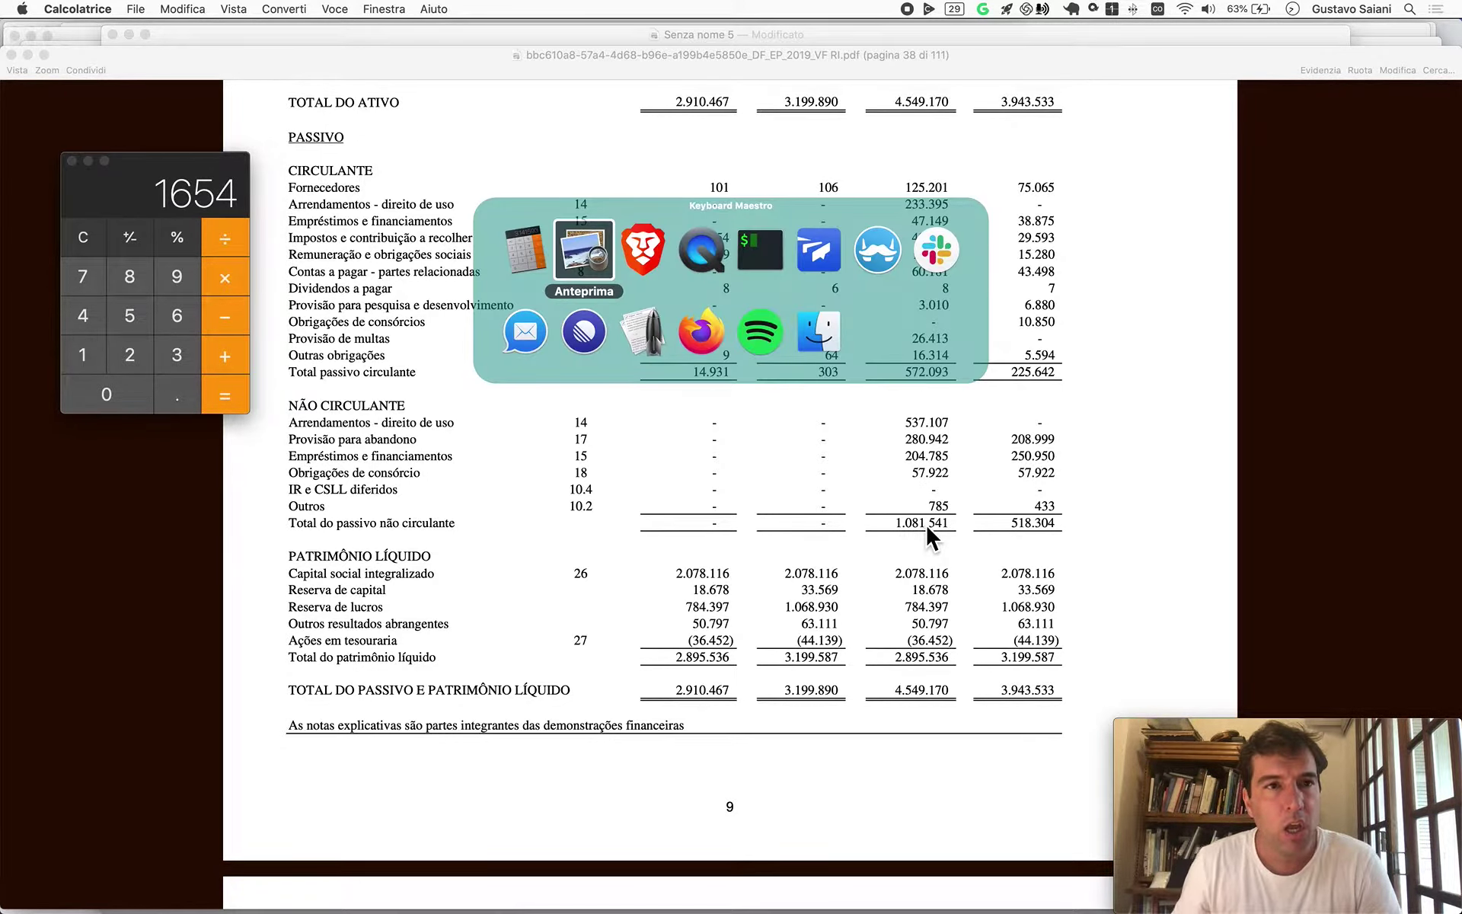
pyautogui.press('super+Tab')
pyautogui.press('Left')
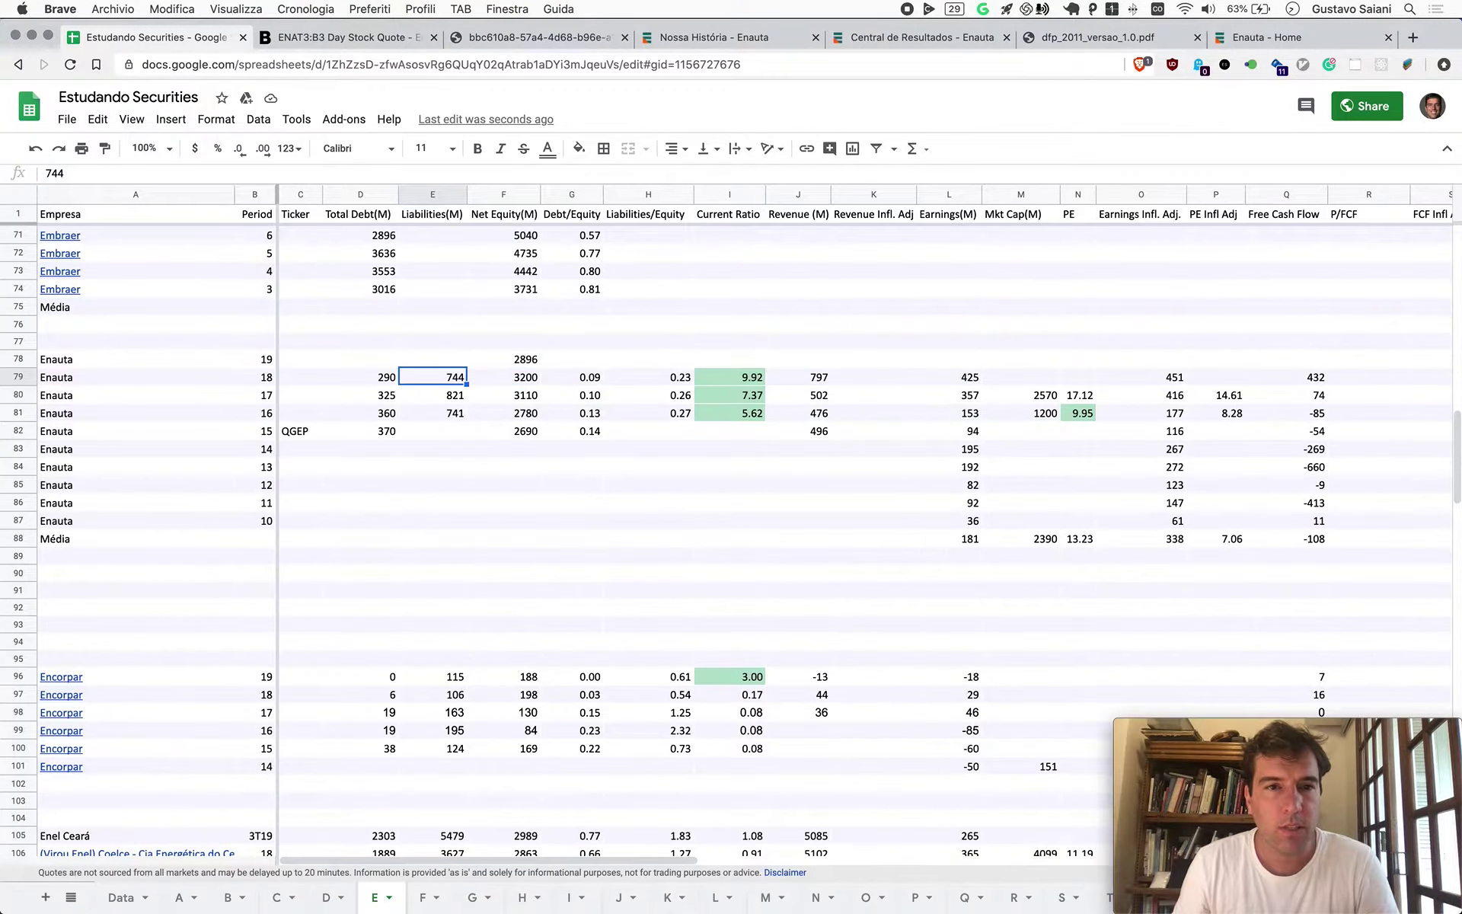
pyautogui.press('Up')
pyautogui.write('1654')
# Add the 2019 consolidated current and non-current loans from the PDF balance sheet, 47 + 205, in Calculator
pyautogui.press('super+Tab')
pyautogui.press('super+Tab')
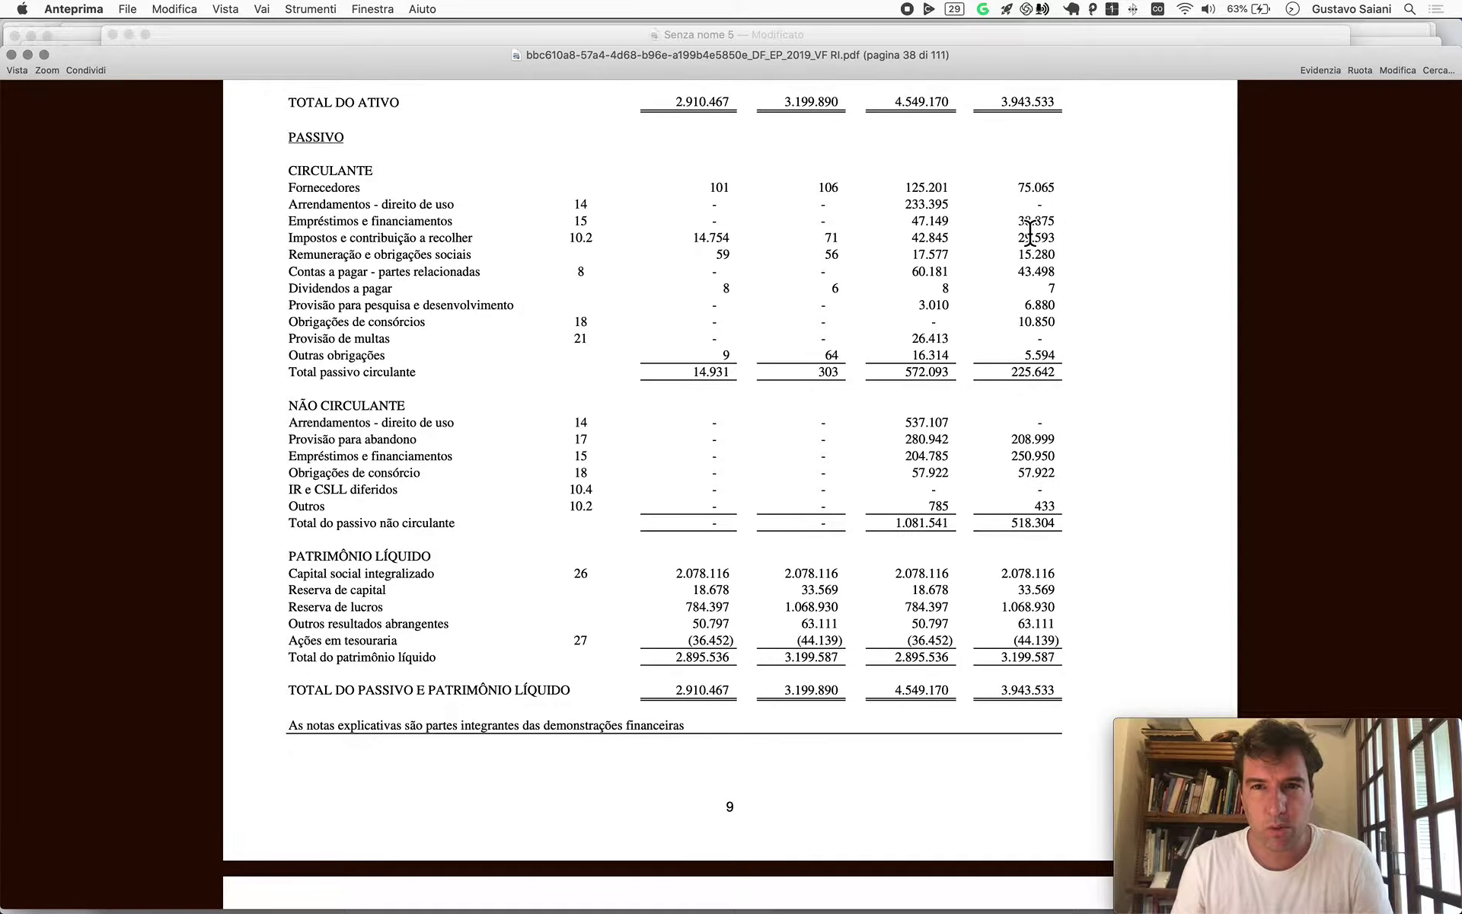
pyautogui.press('super+Tab')
pyautogui.press('super+Tab')
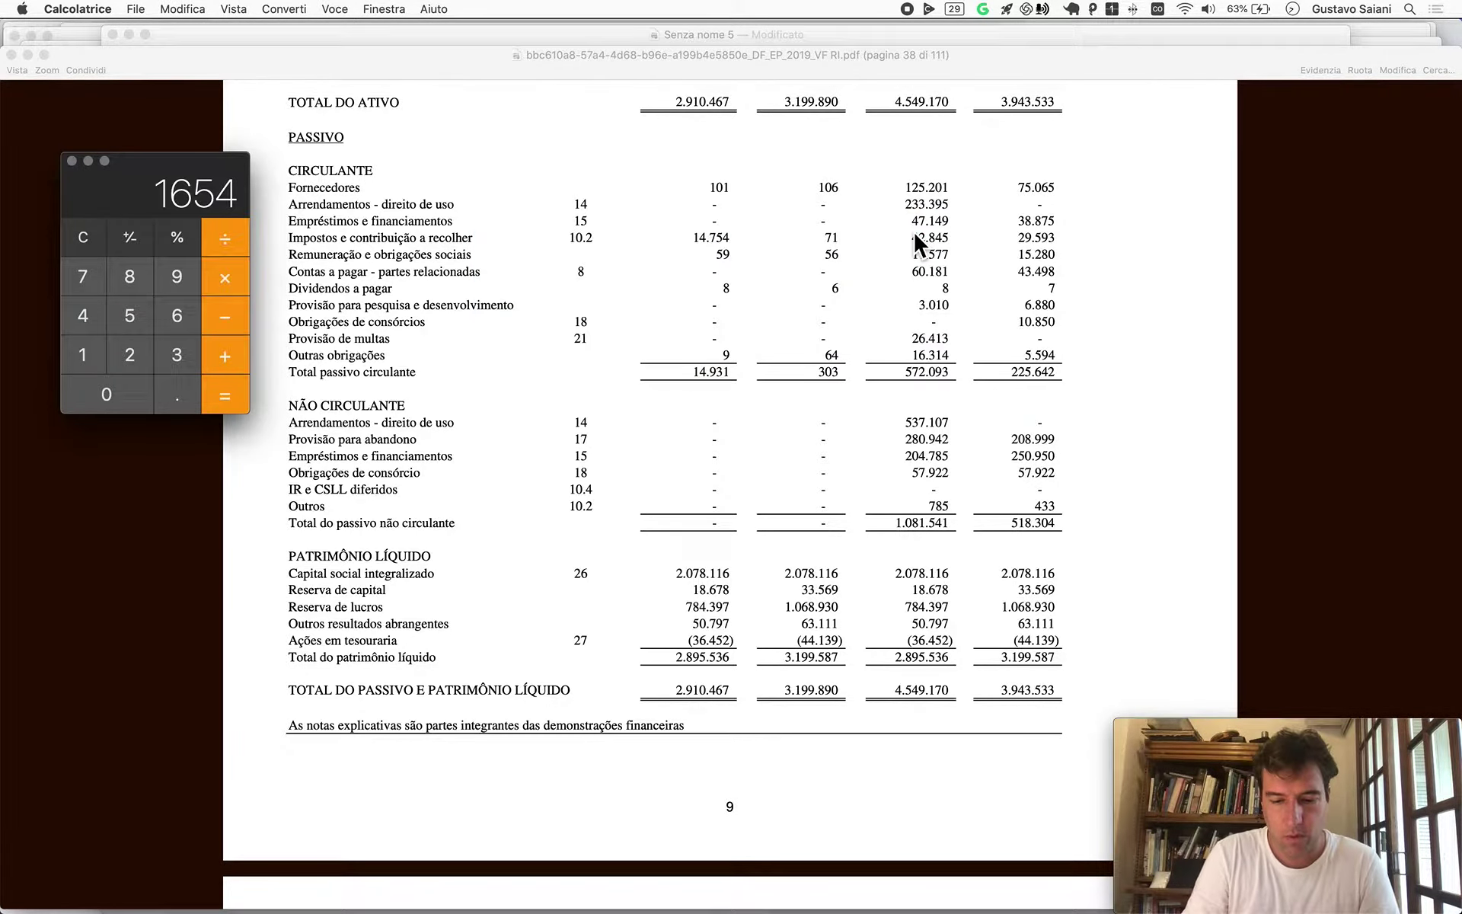
pyautogui.write('47')
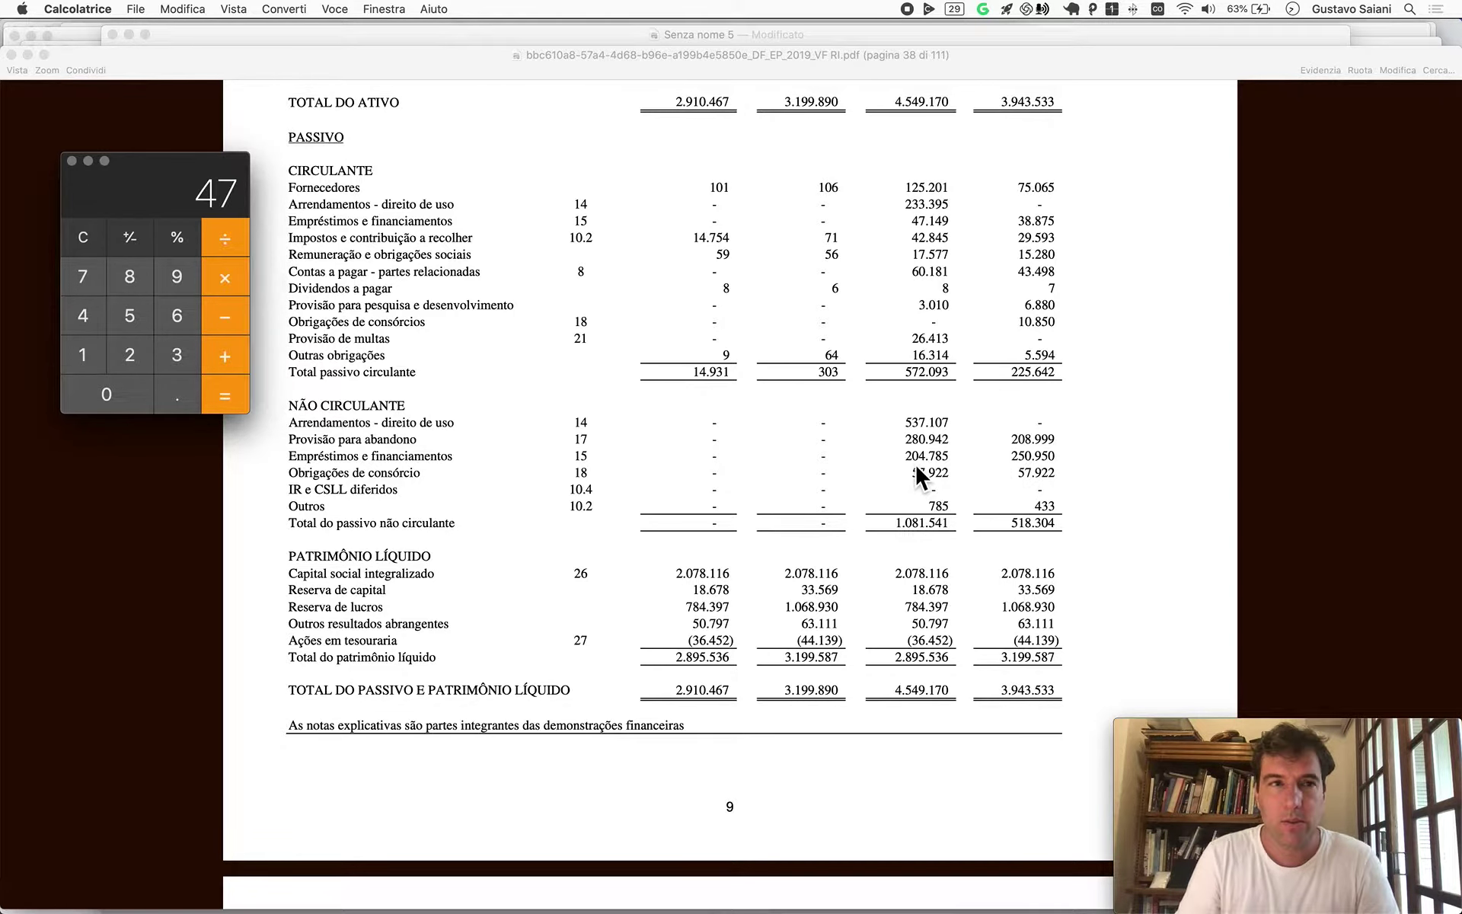
pyautogui.write('+205')
pyautogui.press('Return')
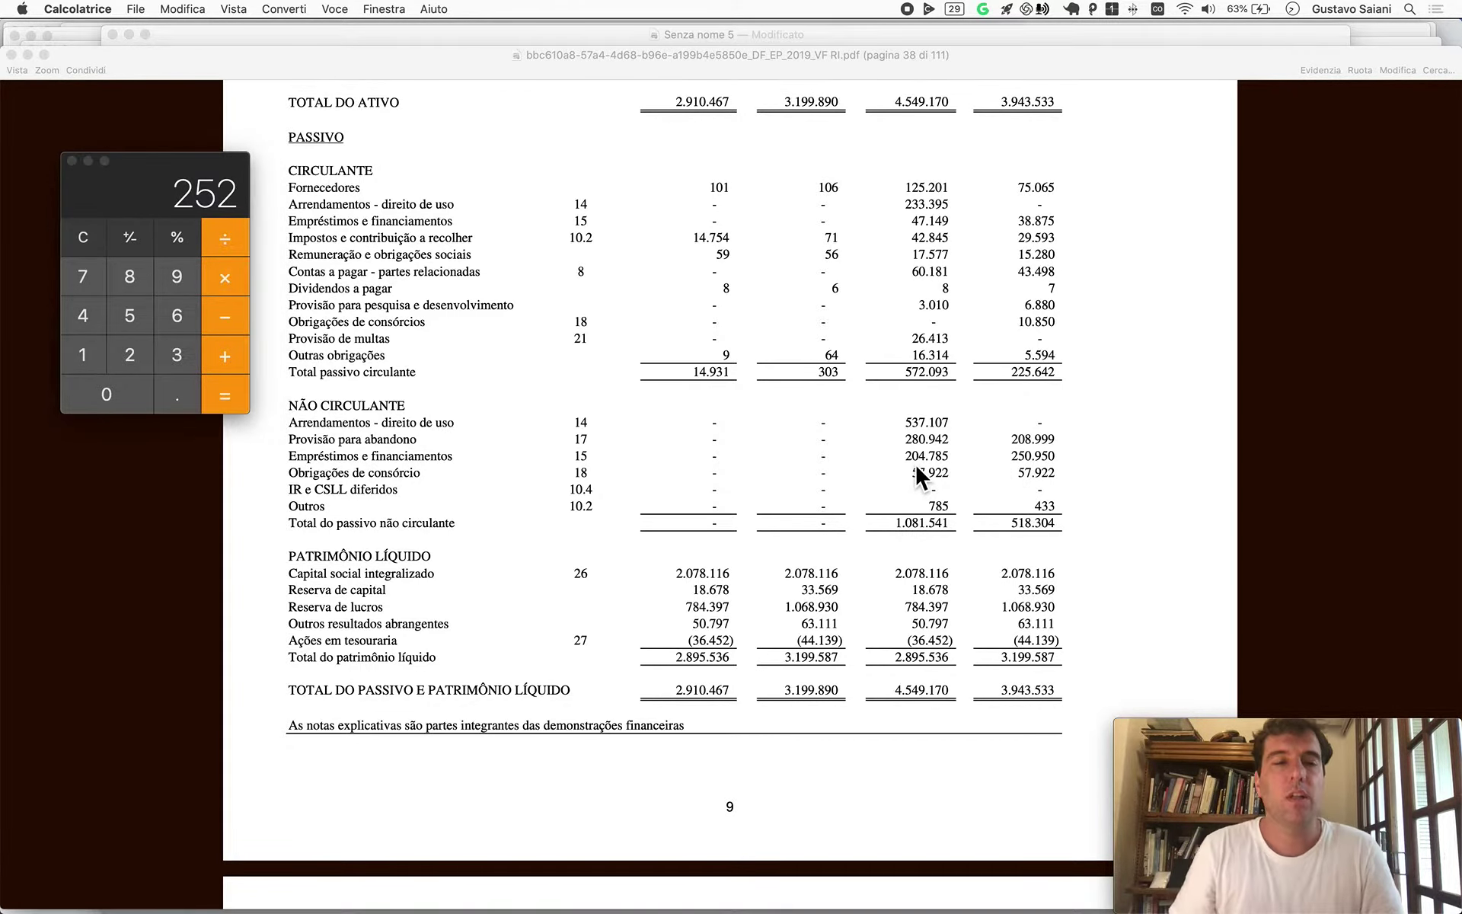
# Return to the spreadsheet in Brave and enter 252 as Enauta's Total Debt for period 19
pyautogui.press('super+Tab')
pyautogui.write('252')
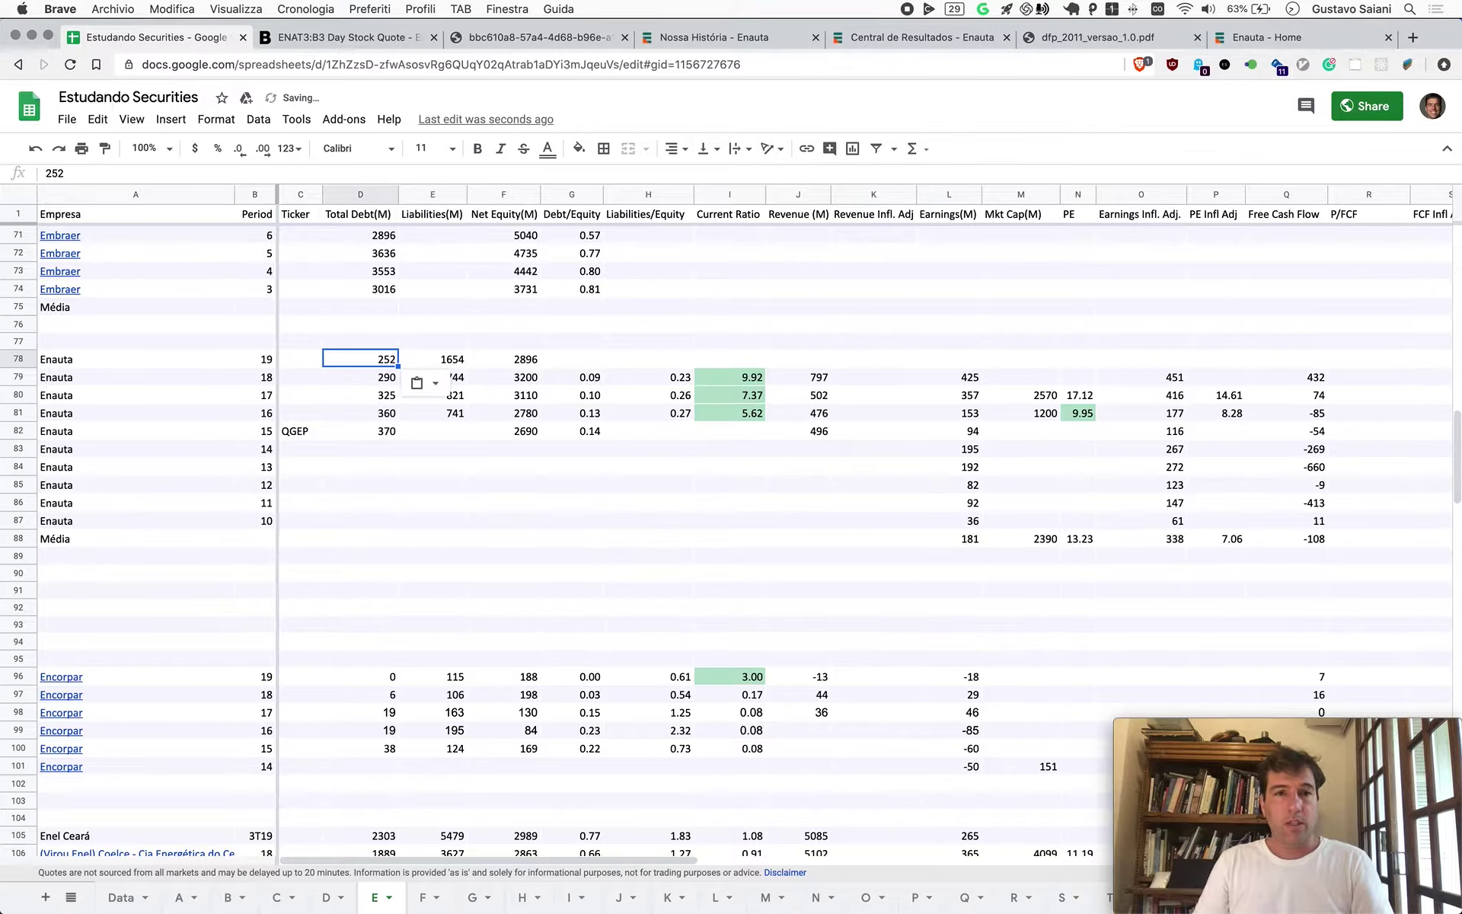
pyautogui.press('Tab')
pyautogui.press('Tab')
# Copy the Debt/Equity and Liabilities/Equity formulas from Enauta's period 18 row into its period 19 row
pyautogui.click(571, 377)
pyautogui.keyDown('shift'); pyautogui.click(662, 377); pyautogui.keyUp('shift')
pyautogui.hotkey('ctrl', 'c')
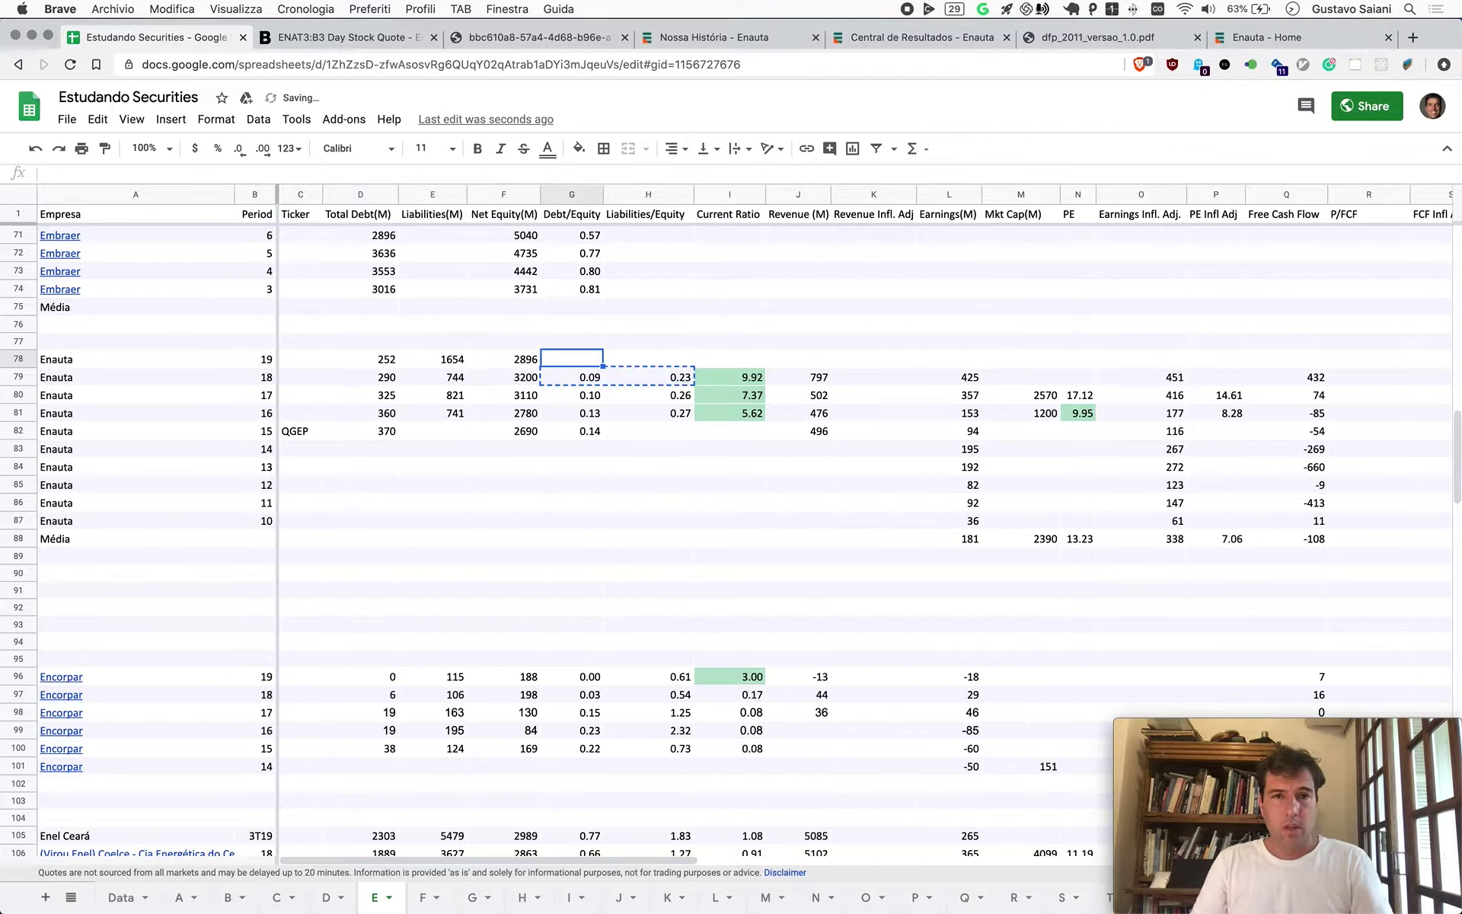
pyautogui.press('Up')
pyautogui.hotkey('ctrl', 'v')
pyautogui.press('Left')
pyautogui.press('Right')
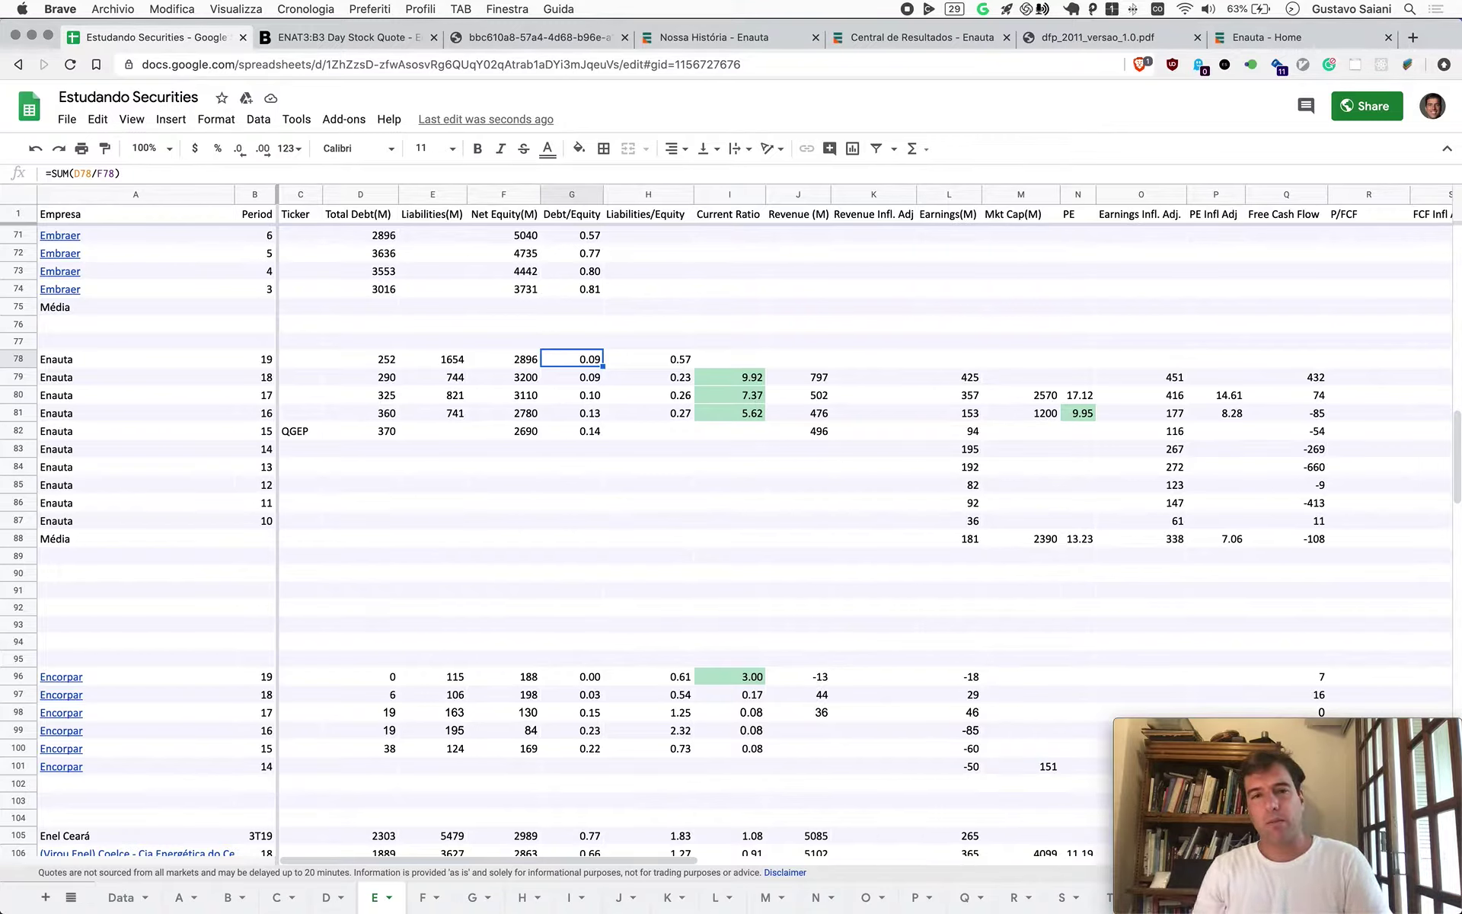
pyautogui.click(648, 359)
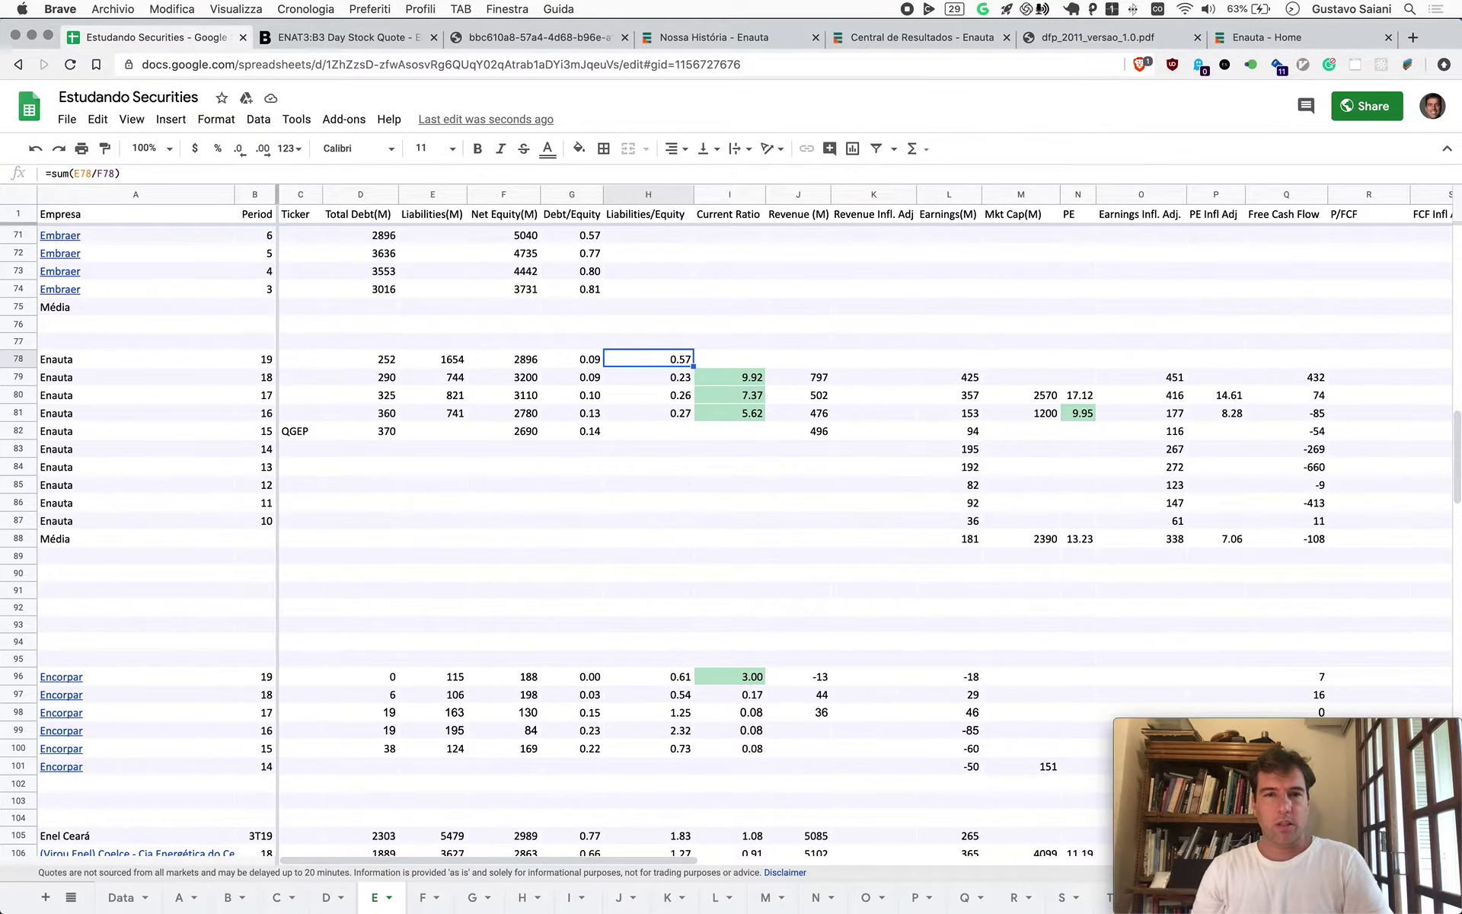
# Switch to the PDF in Preview and examine the non-current liabilities and their explanatory note numbers
pyautogui.press('super+Tab')
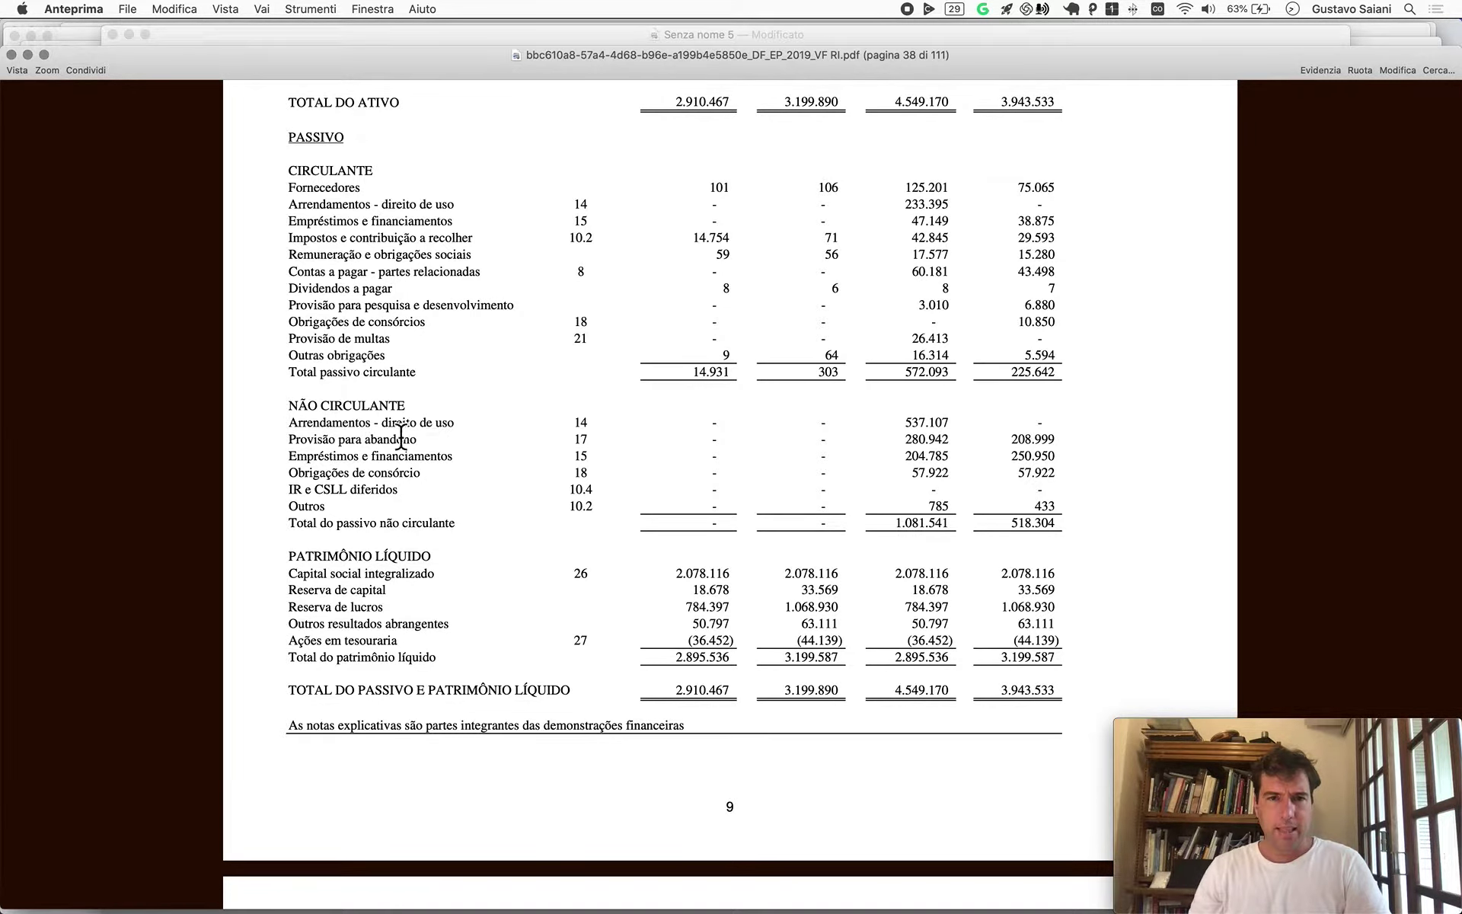
pyautogui.click(594, 431)
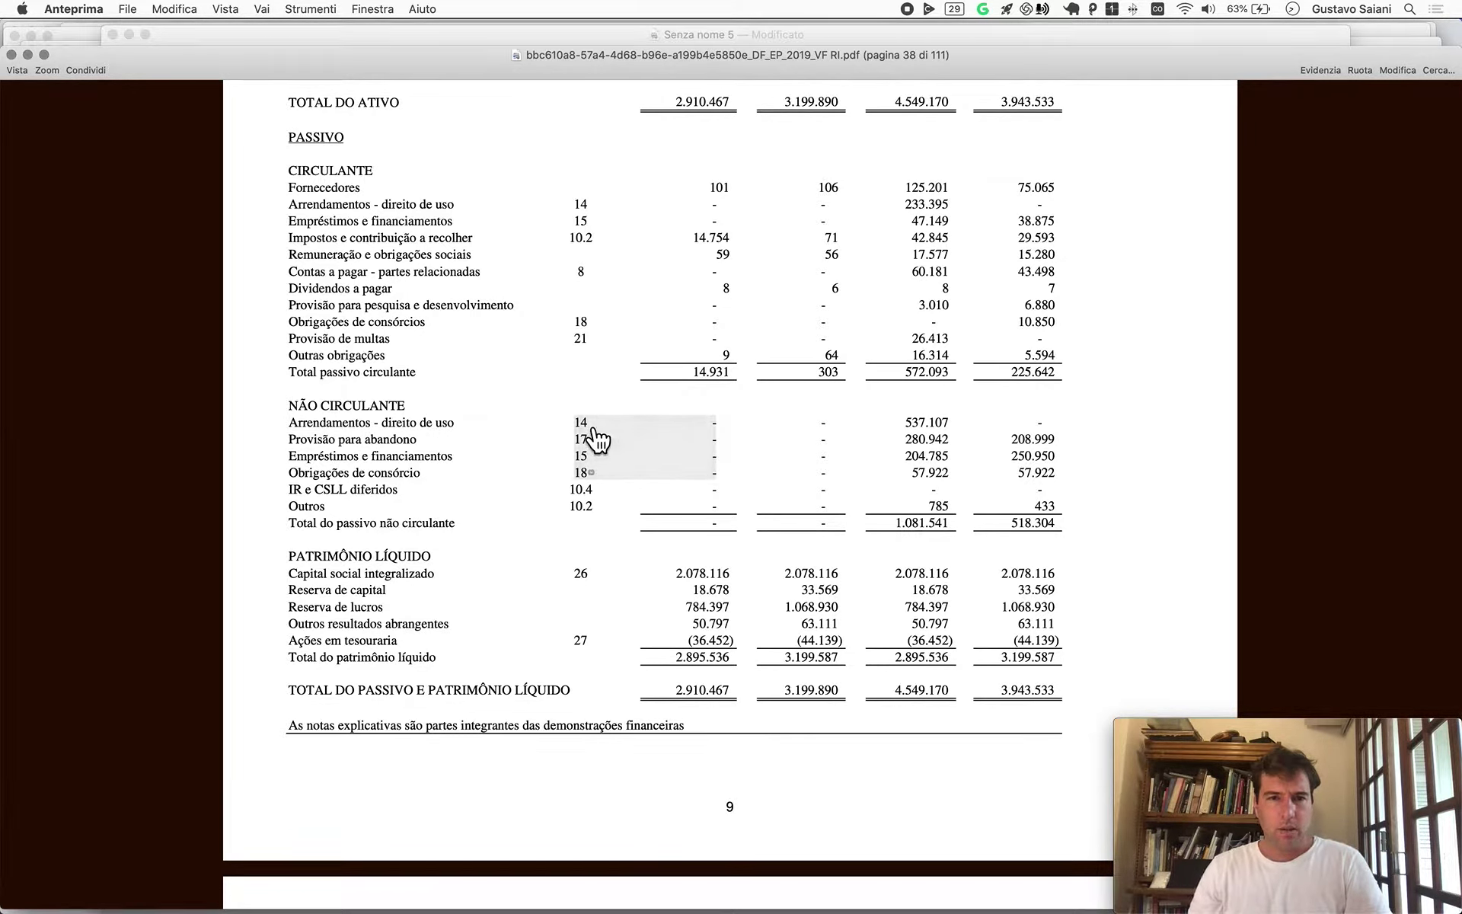
pyautogui.click(593, 436)
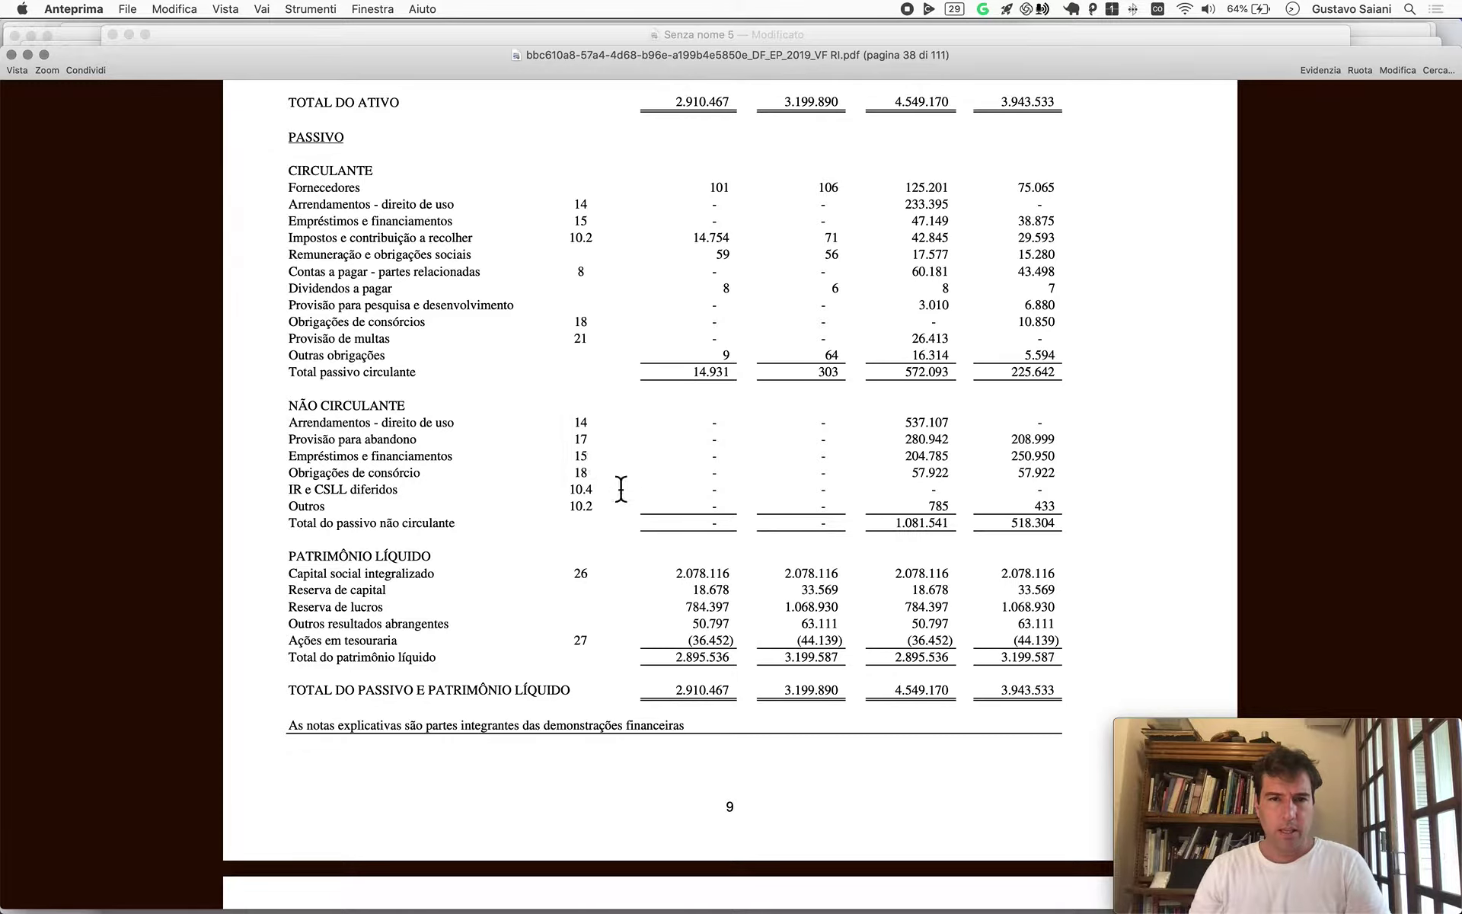
pyautogui.click(597, 439)
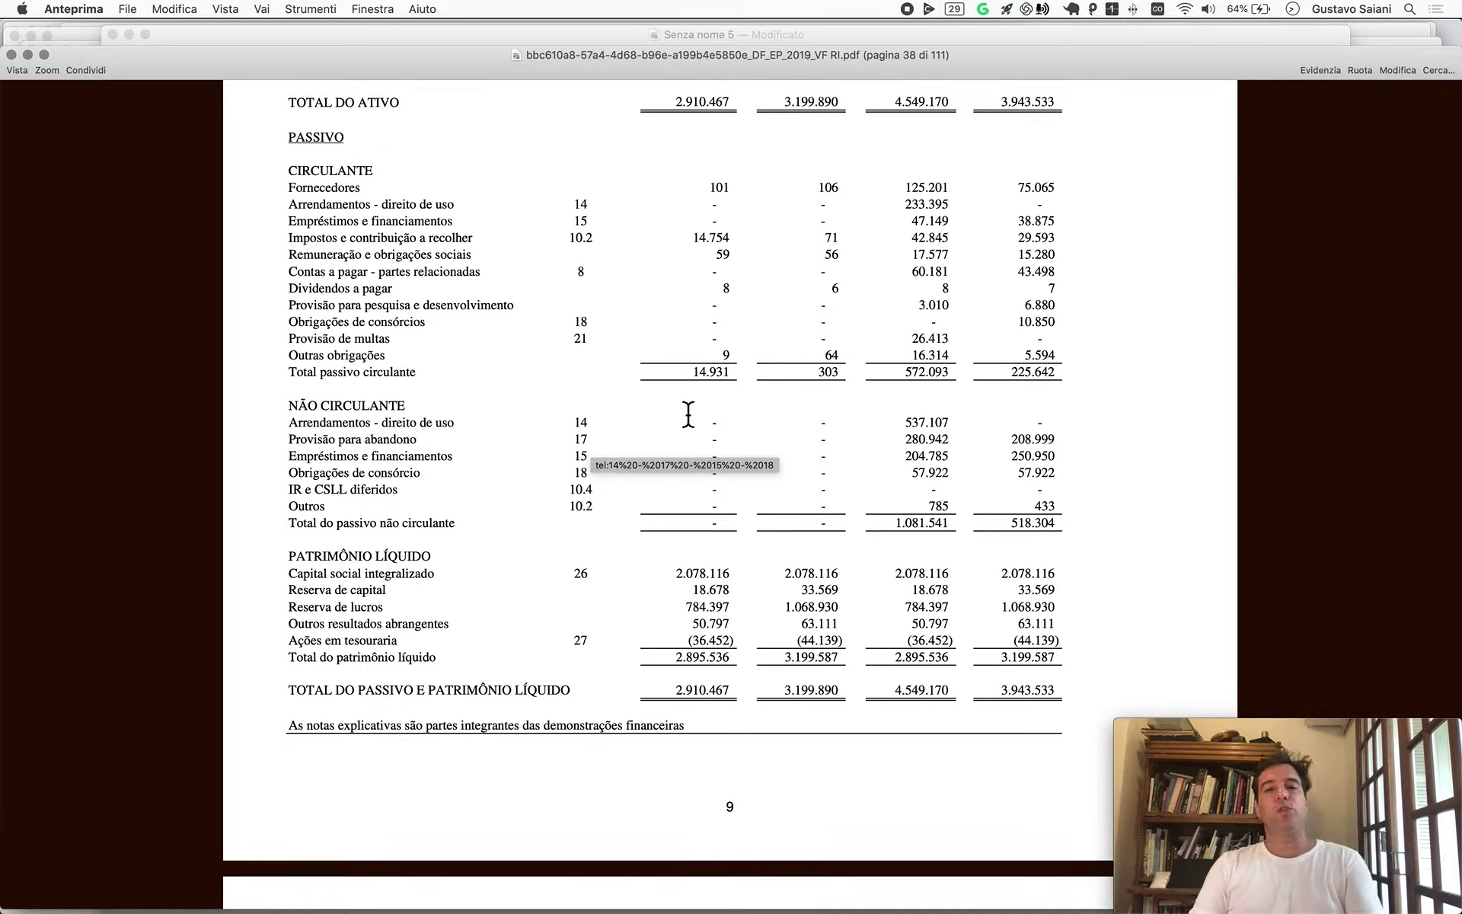
# Divide the 2019 consolidated current assets by the current liabilities, 2076 / 572, in Calculator
pyautogui.scroll(10, 689, 415)
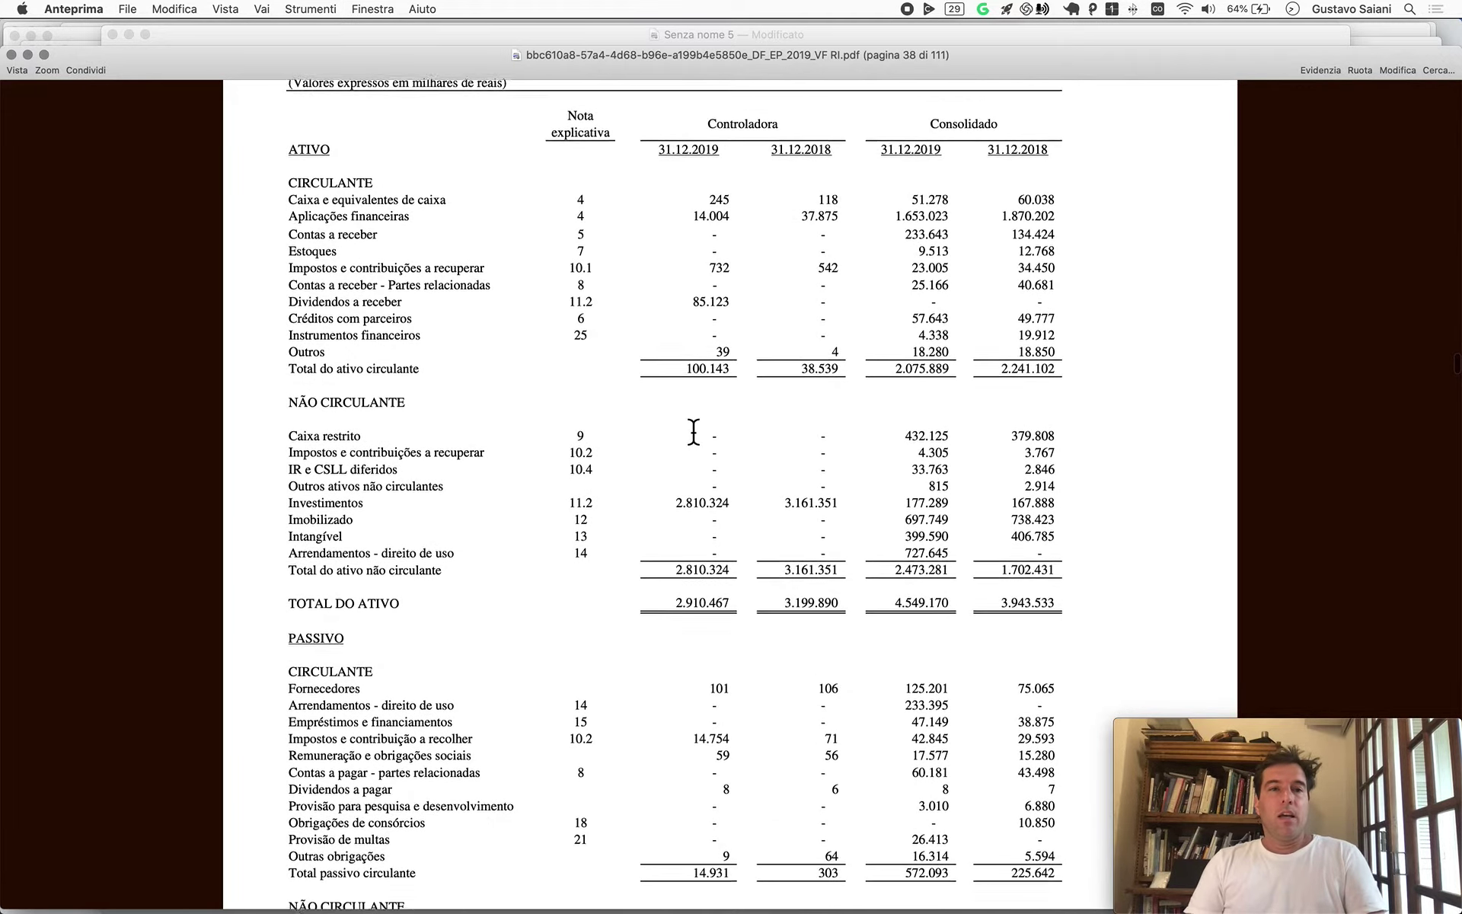
pyautogui.scroll(10, 693, 432)
pyautogui.scroll(-11, 693, 432)
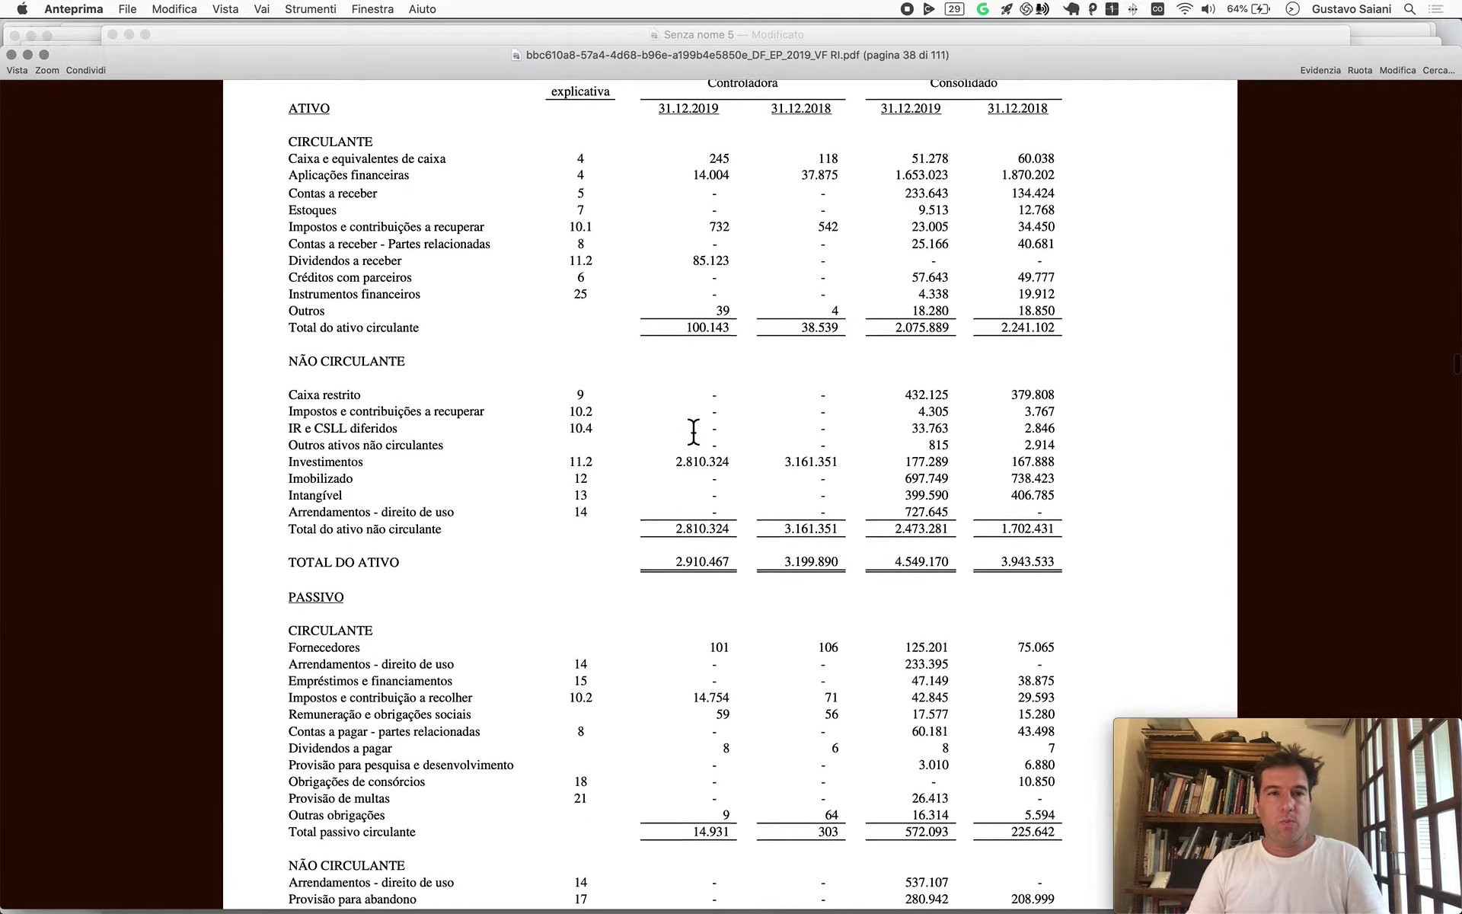
pyautogui.scroll(2, 693, 431)
pyautogui.press('super+Tab')
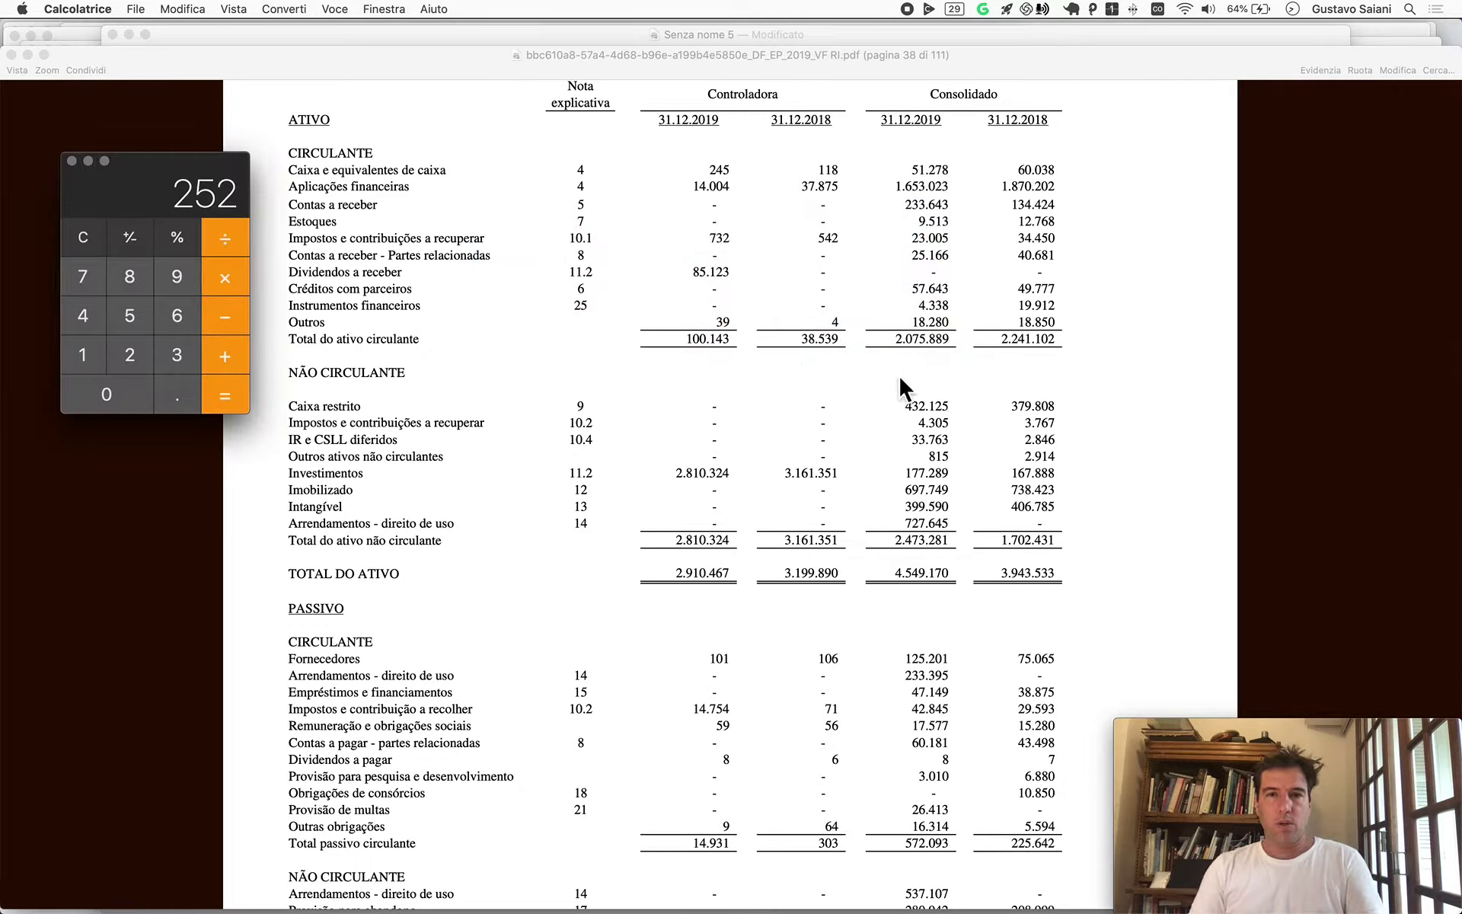
pyautogui.write('2076')
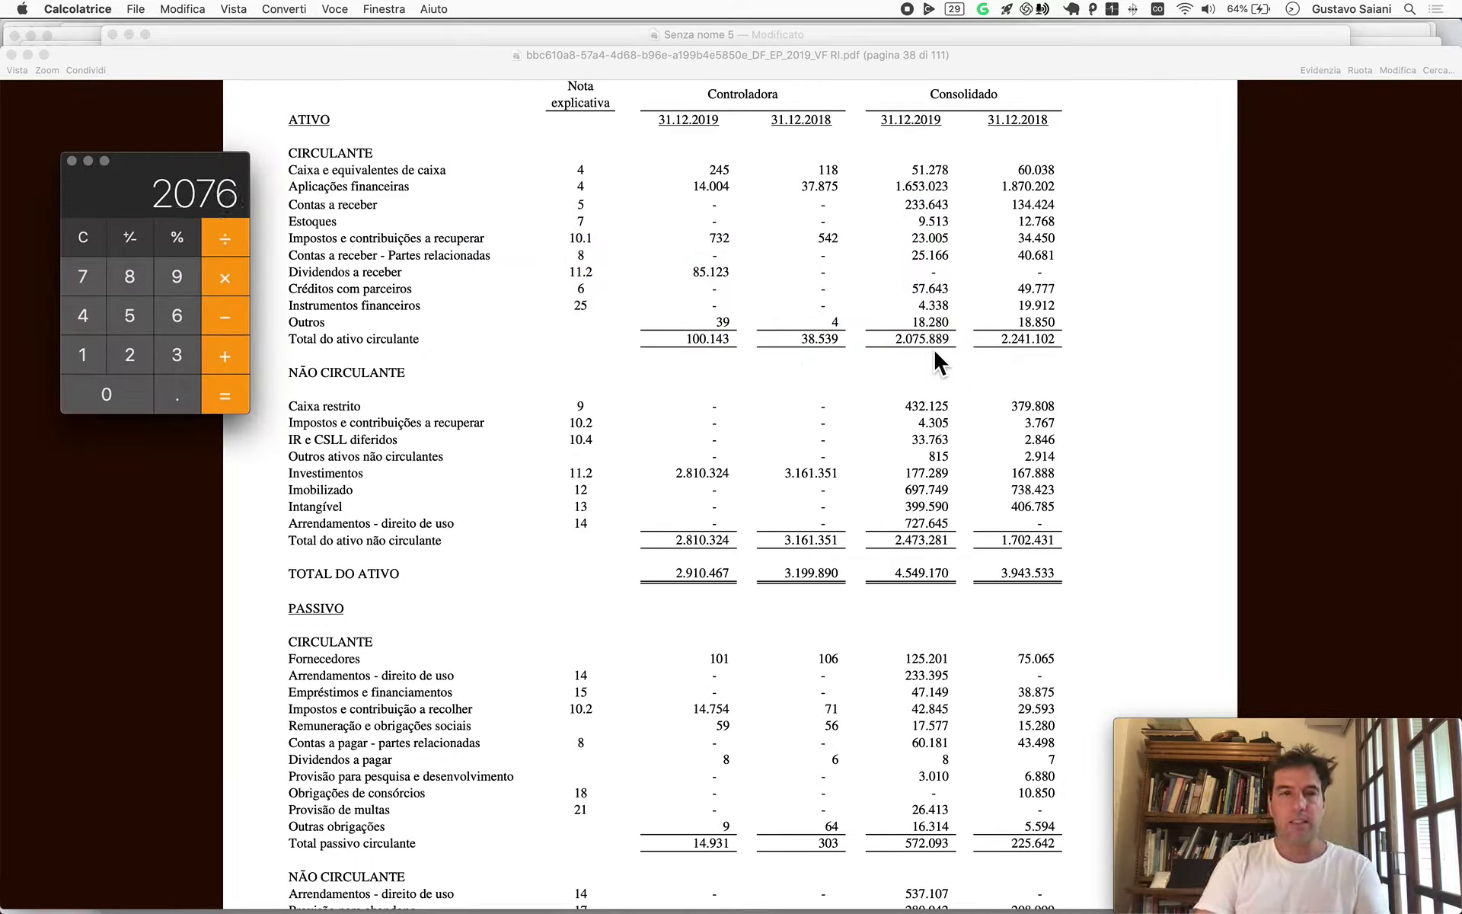
pyautogui.press('/')
pyautogui.scroll(-3, 934, 347)
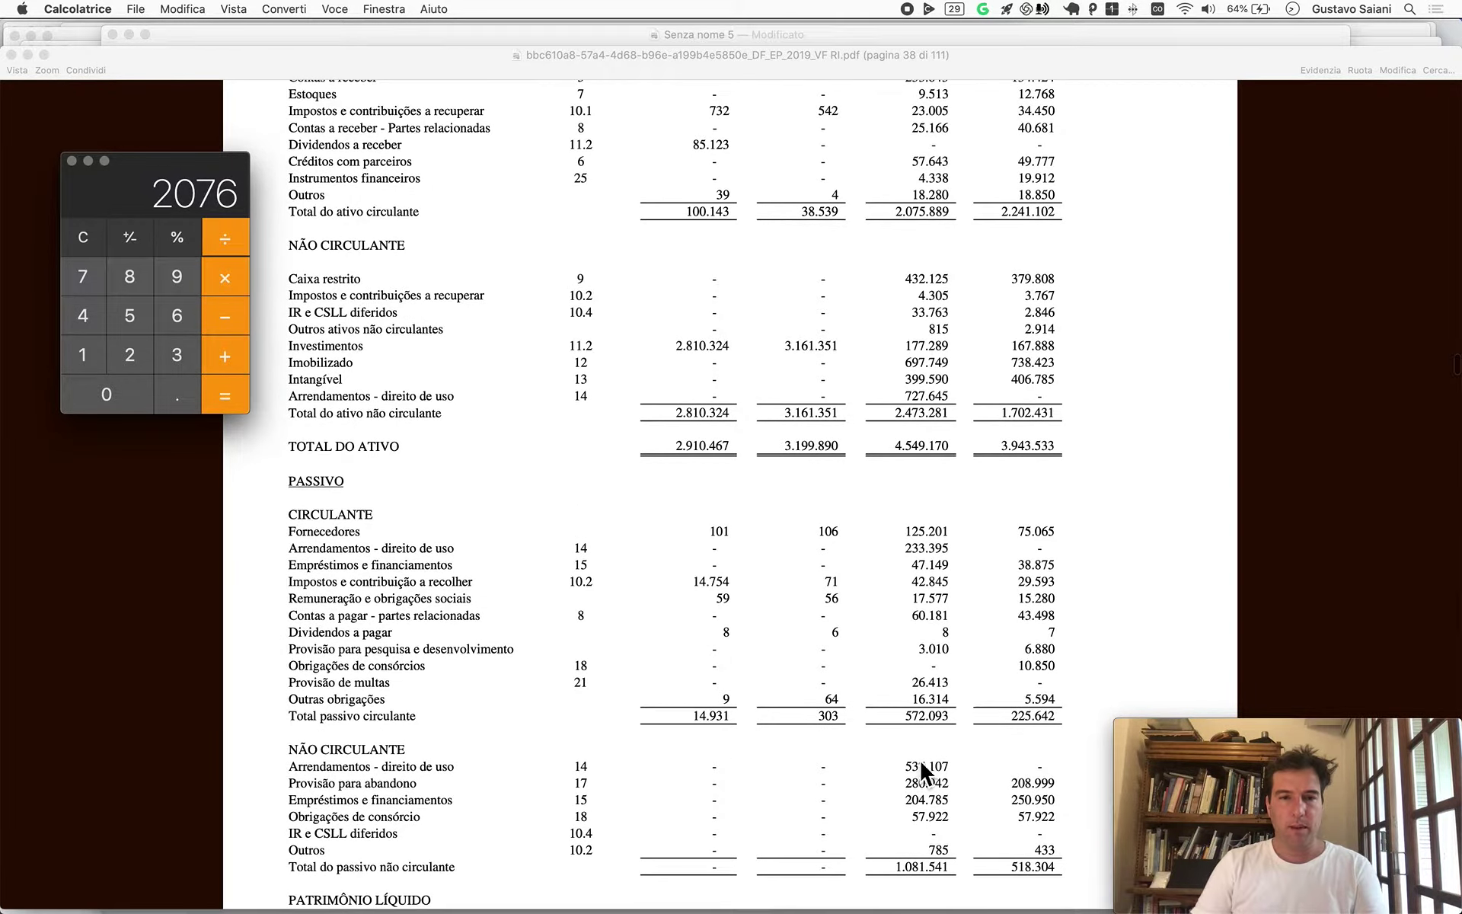
pyautogui.write('572')
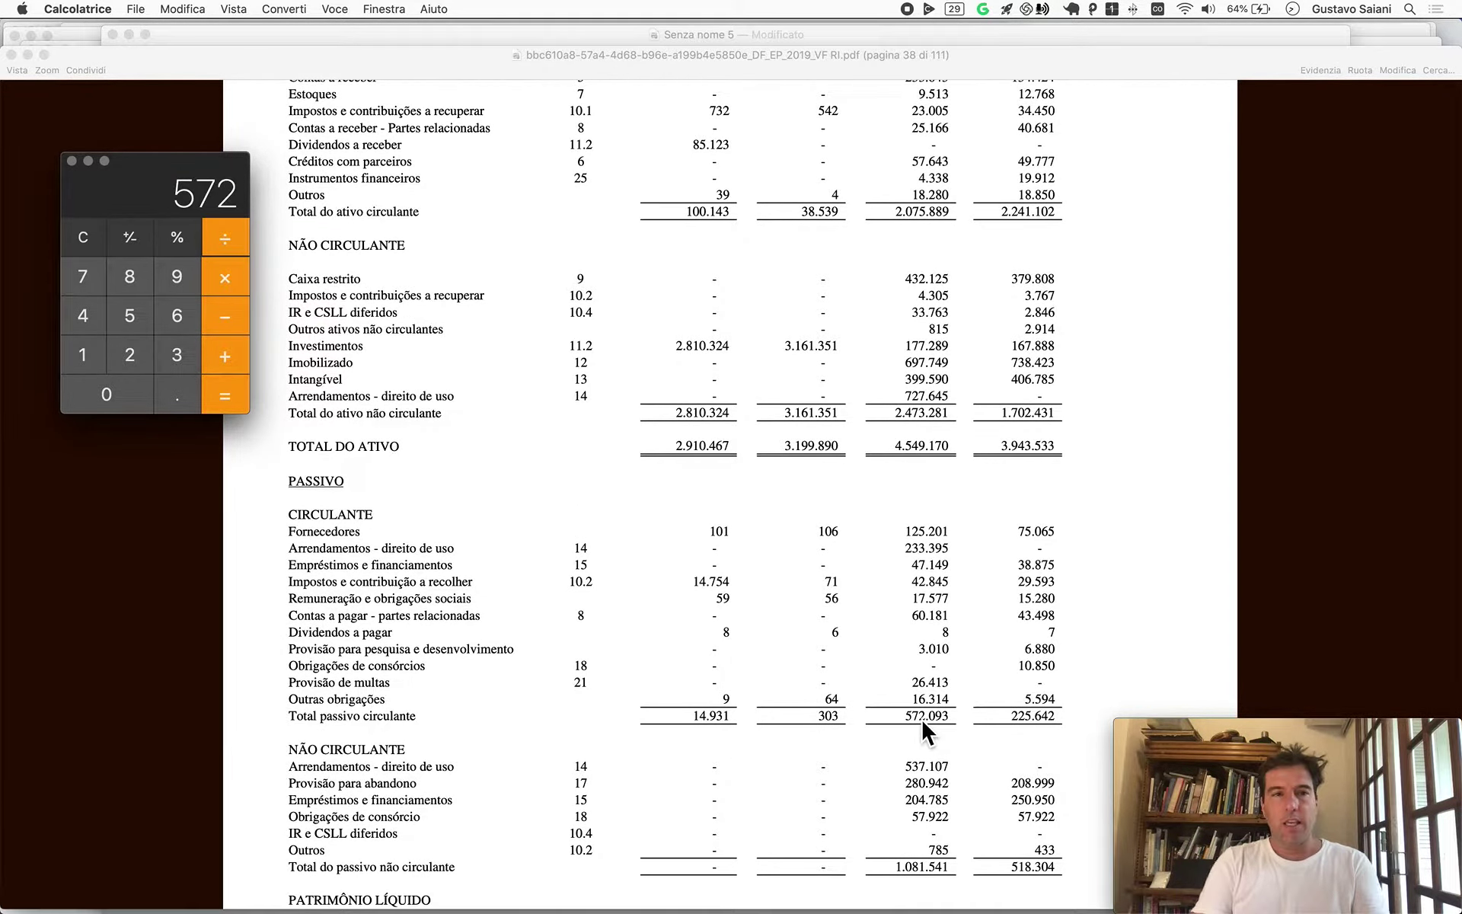
pyautogui.press('Return')
# Return to the spreadsheet in Brave and put the calculated 3.62937062937062 in Enauta's Current Ratio for period 19
pyautogui.press('super+Tab')
pyautogui.press('Left')
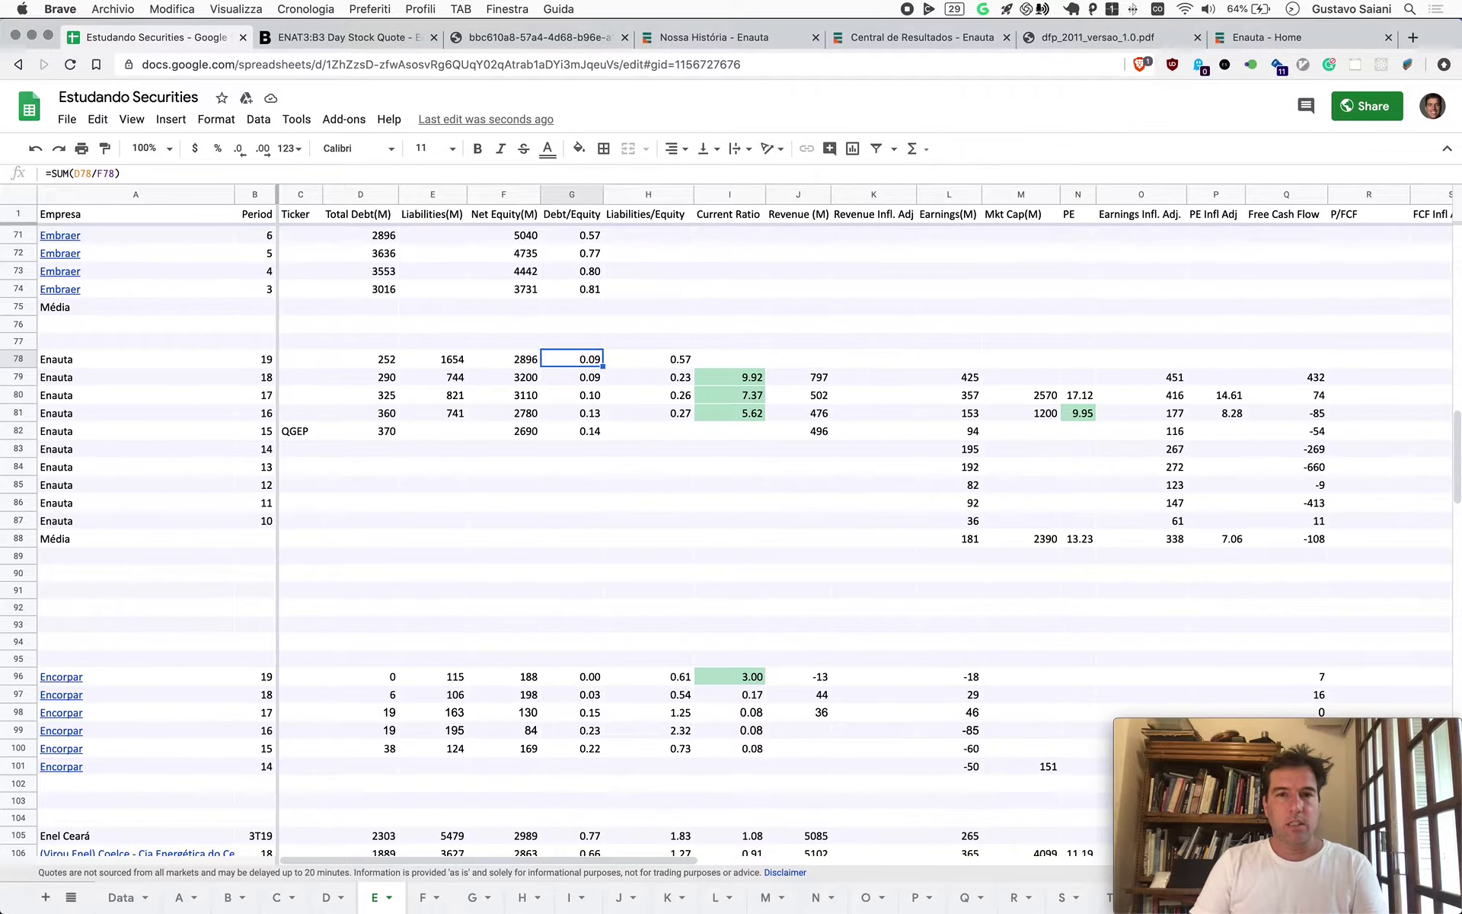
pyautogui.press('Left')
pyautogui.press('Right')
pyautogui.press('Right')
pyautogui.press('Right')
pyautogui.press('super+v')
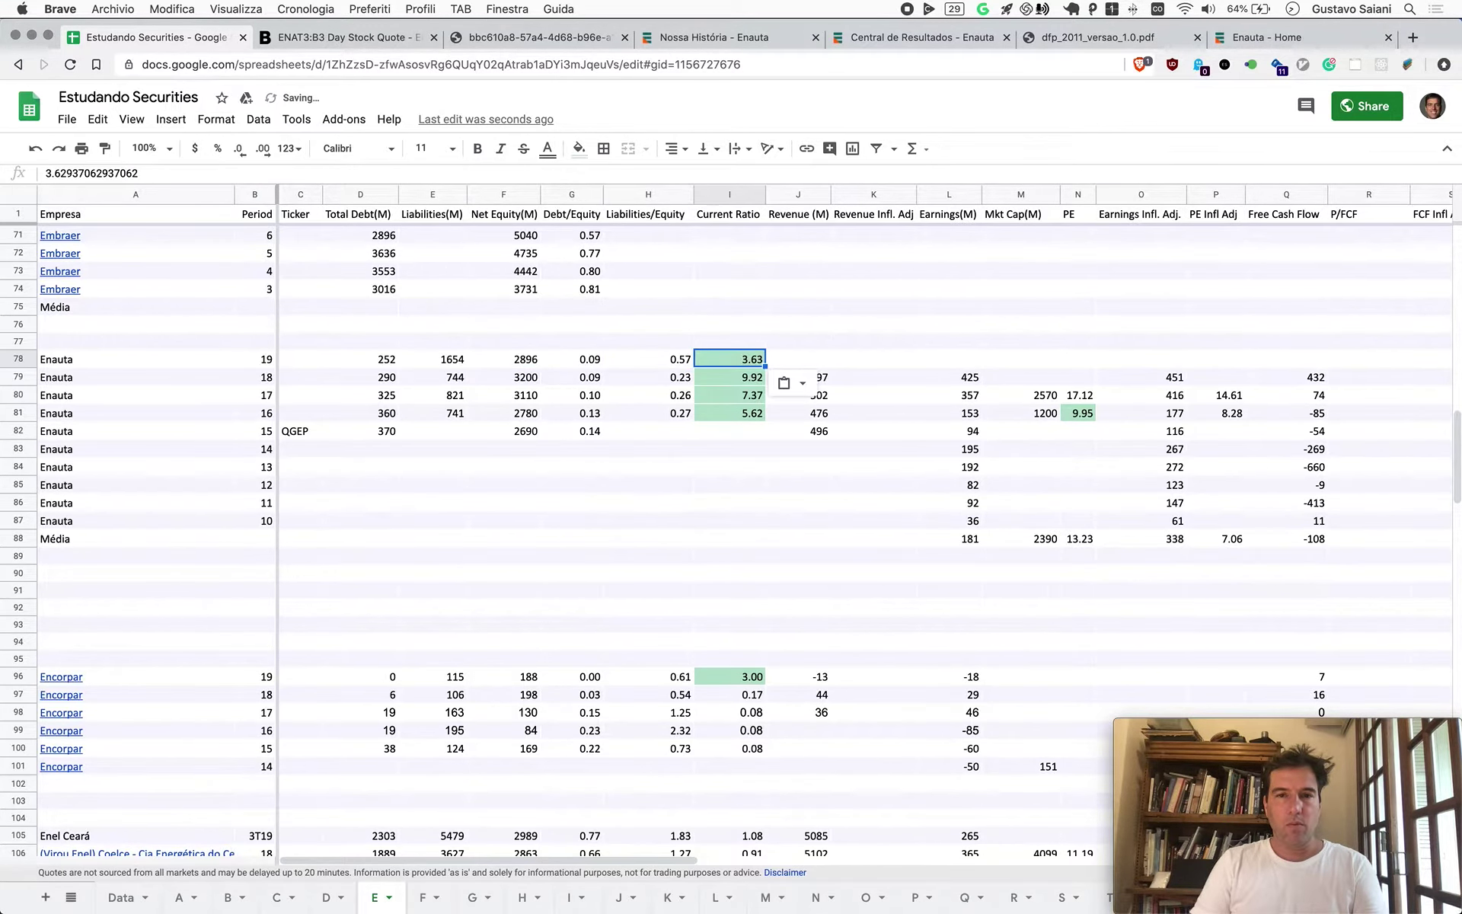
# Check the 2018 consolidated column of the PDF balance sheet and return to the spreadsheet
pyautogui.press('super+Tab')
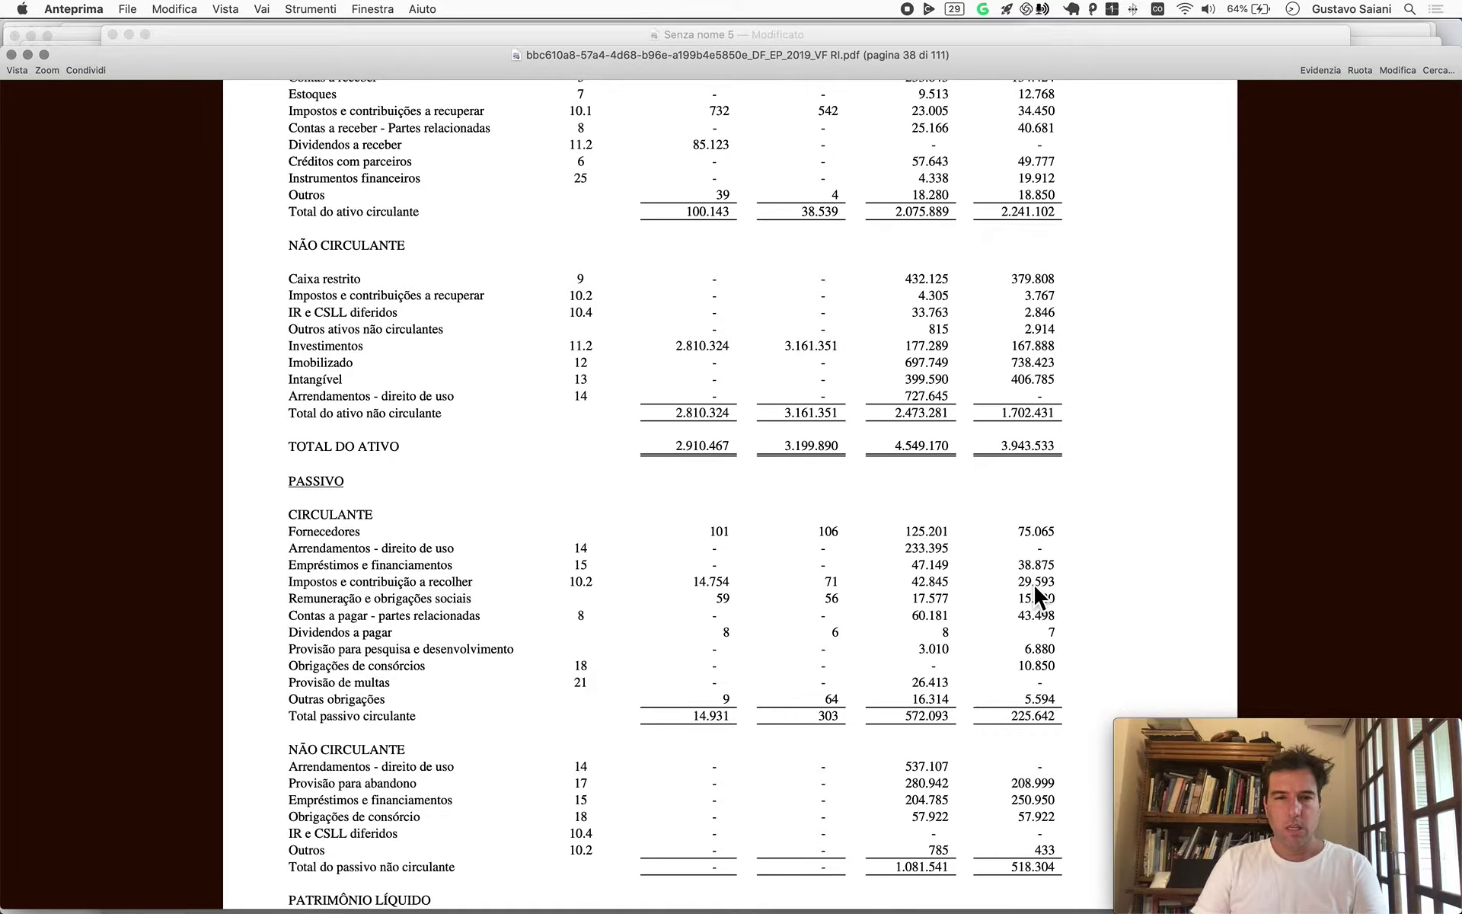
pyautogui.press('super+Tab')
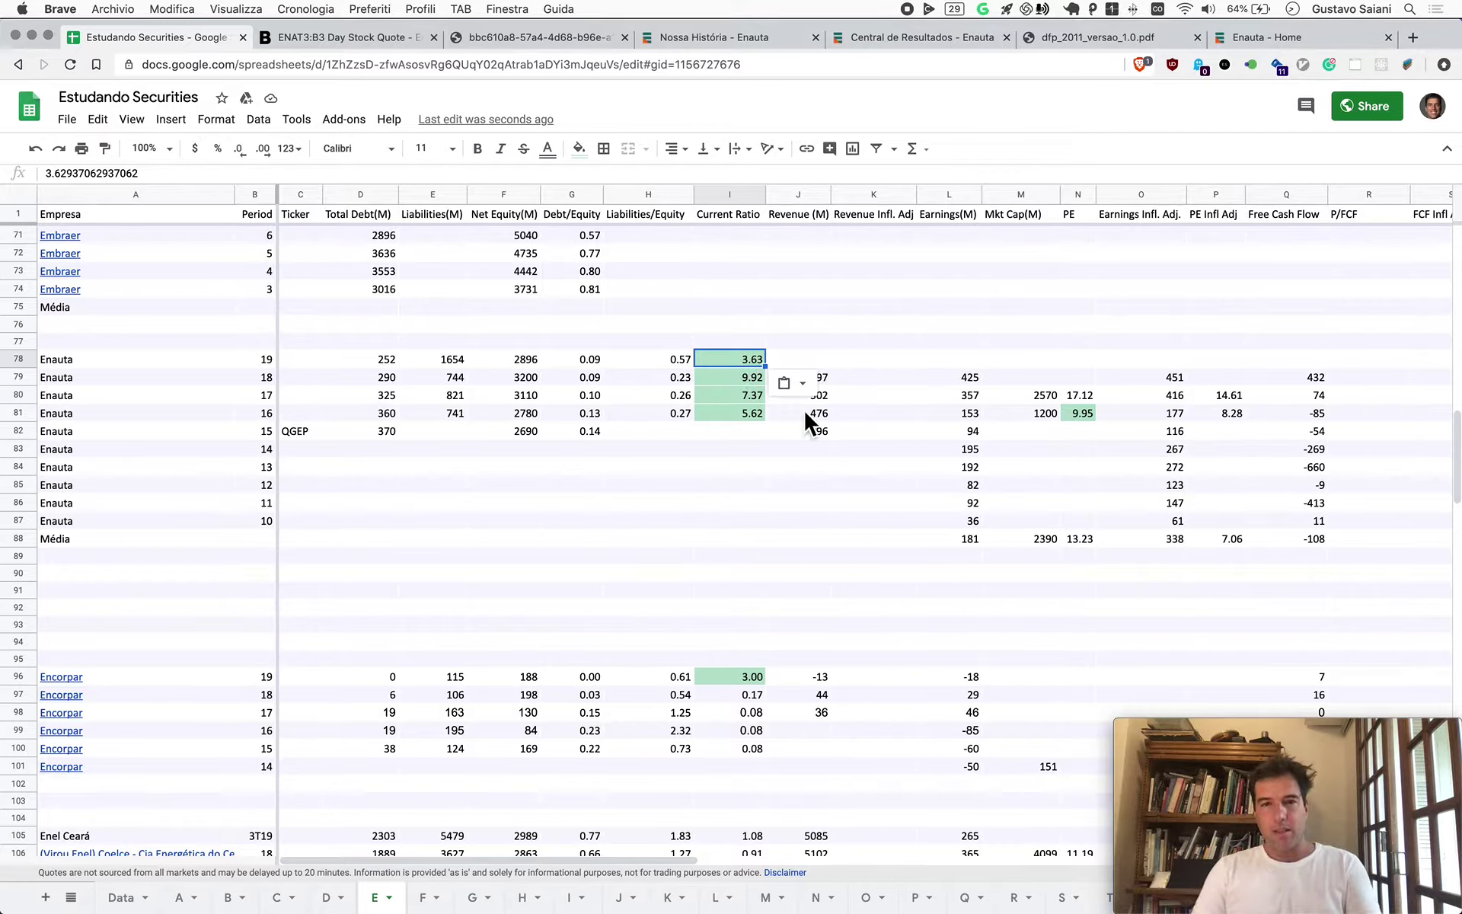
pyautogui.click(861, 431)
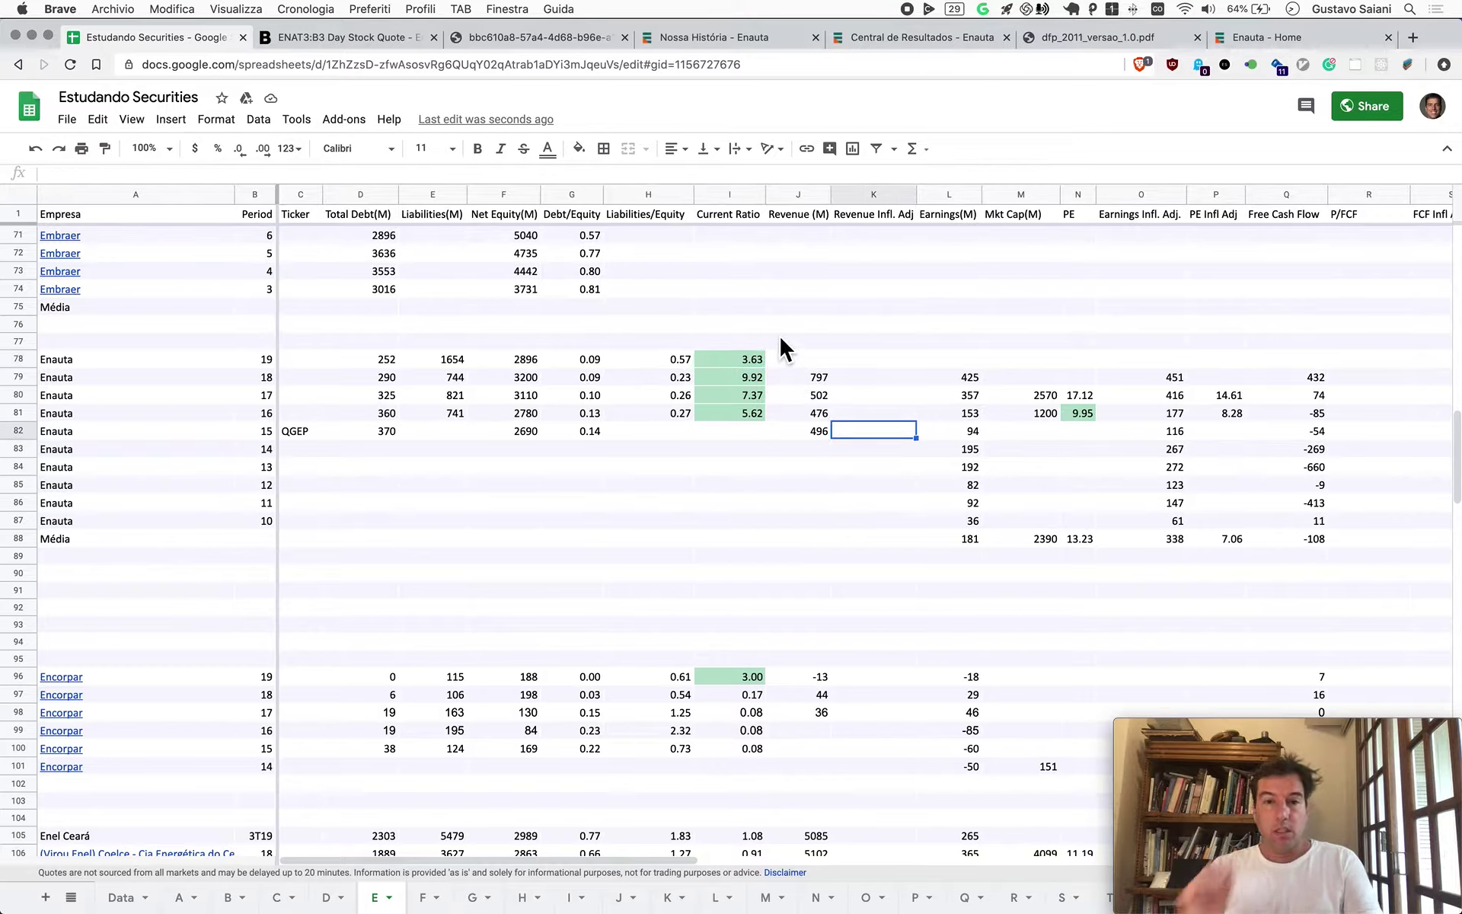
# Look up the 2019 consolidated net revenue in the PDF income statement and enter 1112 as Enauta's period 19 Revenue
pyautogui.press('super+Tab')
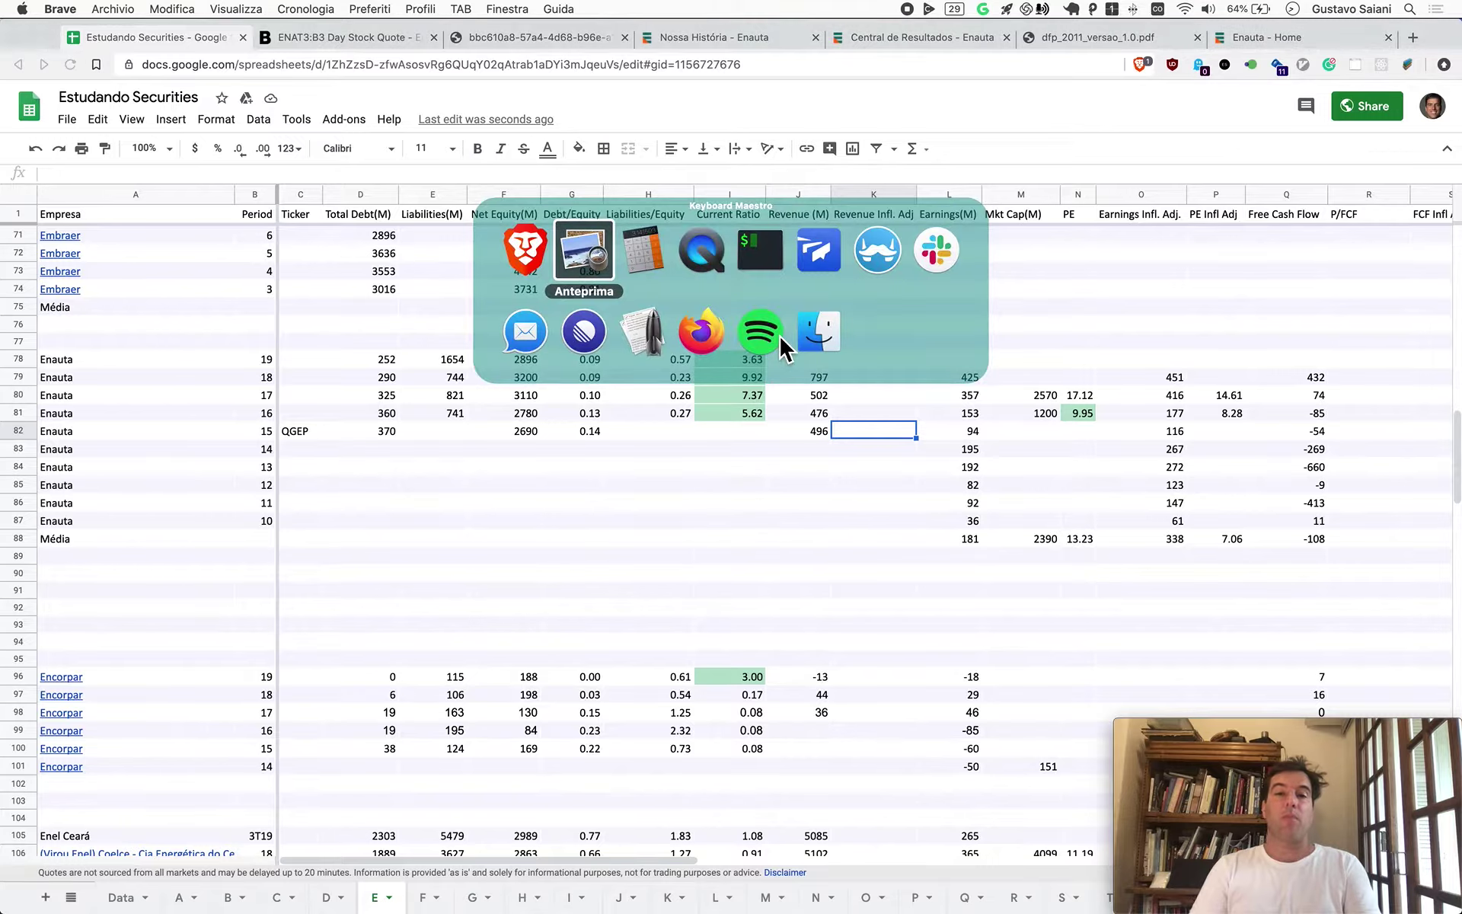
pyautogui.scroll(-12, 730, 577)
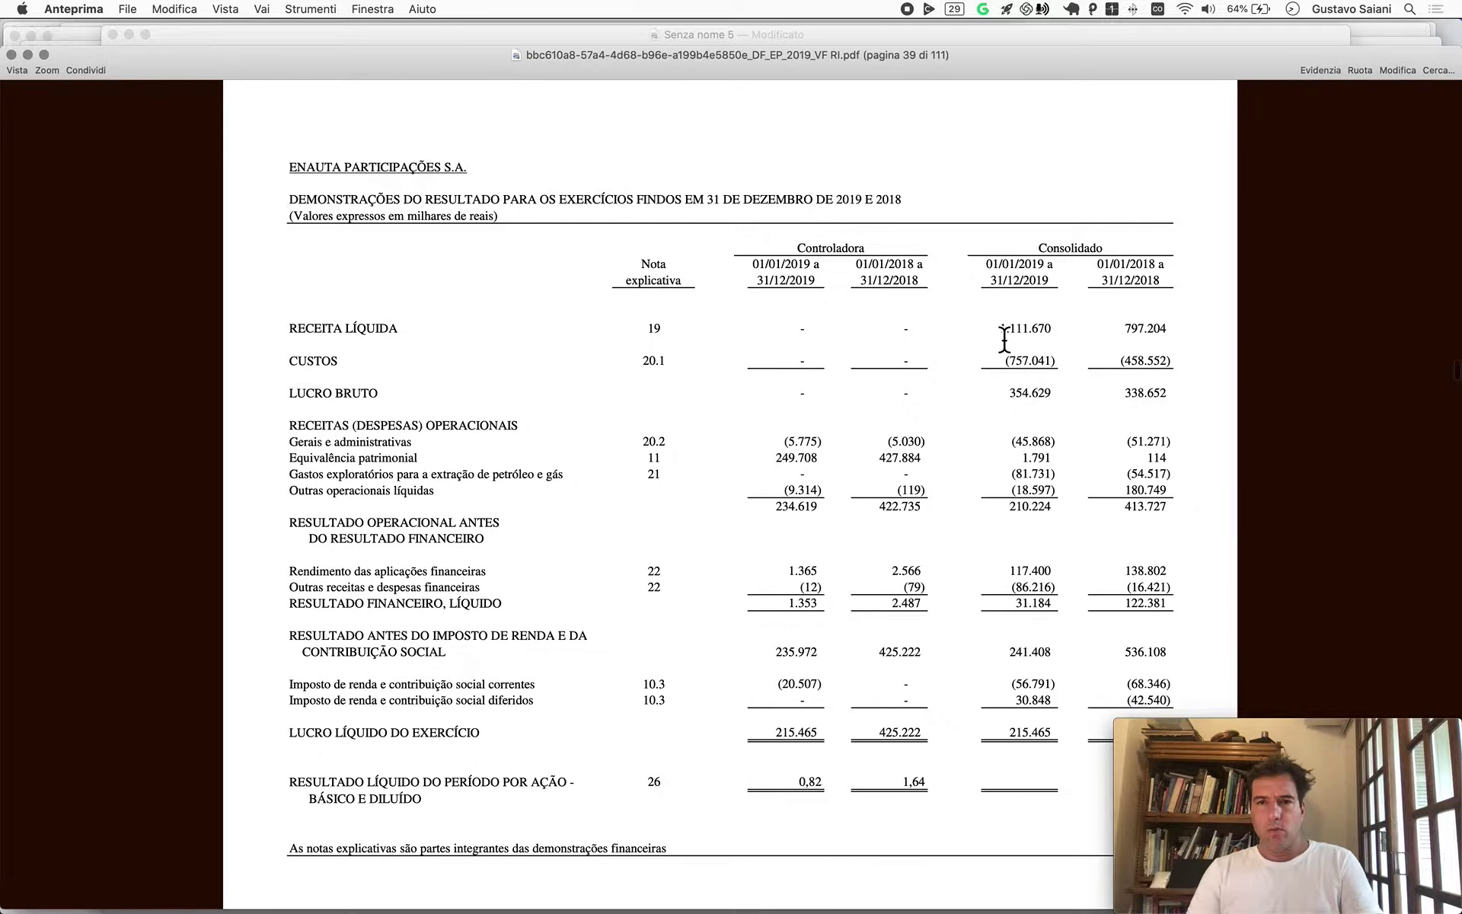
pyautogui.press('super+Tab')
pyautogui.press('Up')
pyautogui.press('Up')
pyautogui.press('Up')
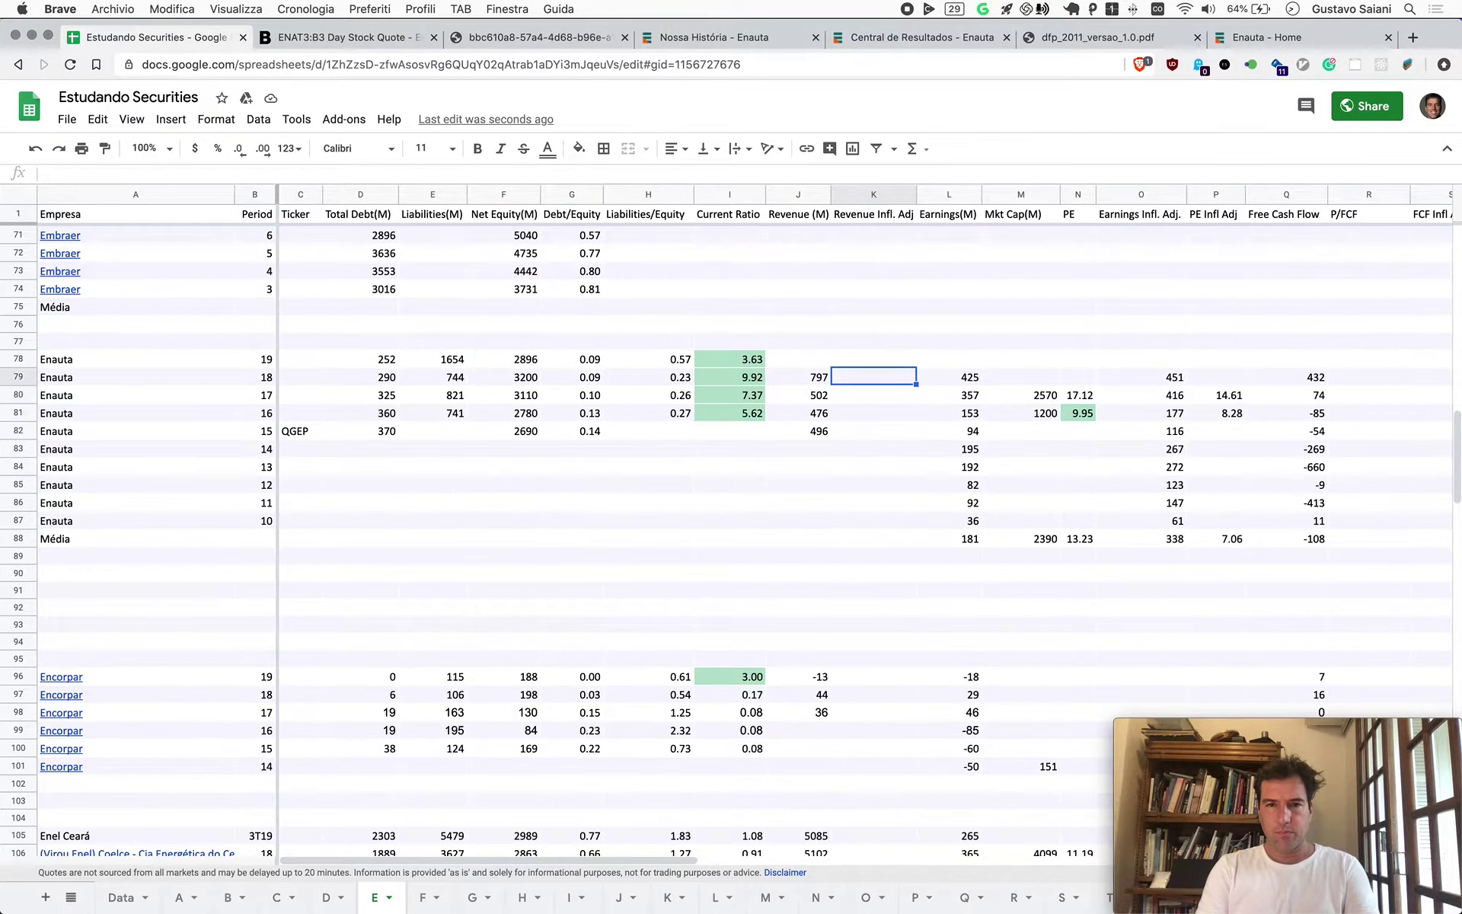
pyautogui.press('Left')
pyautogui.press('Up')
pyautogui.write('11')
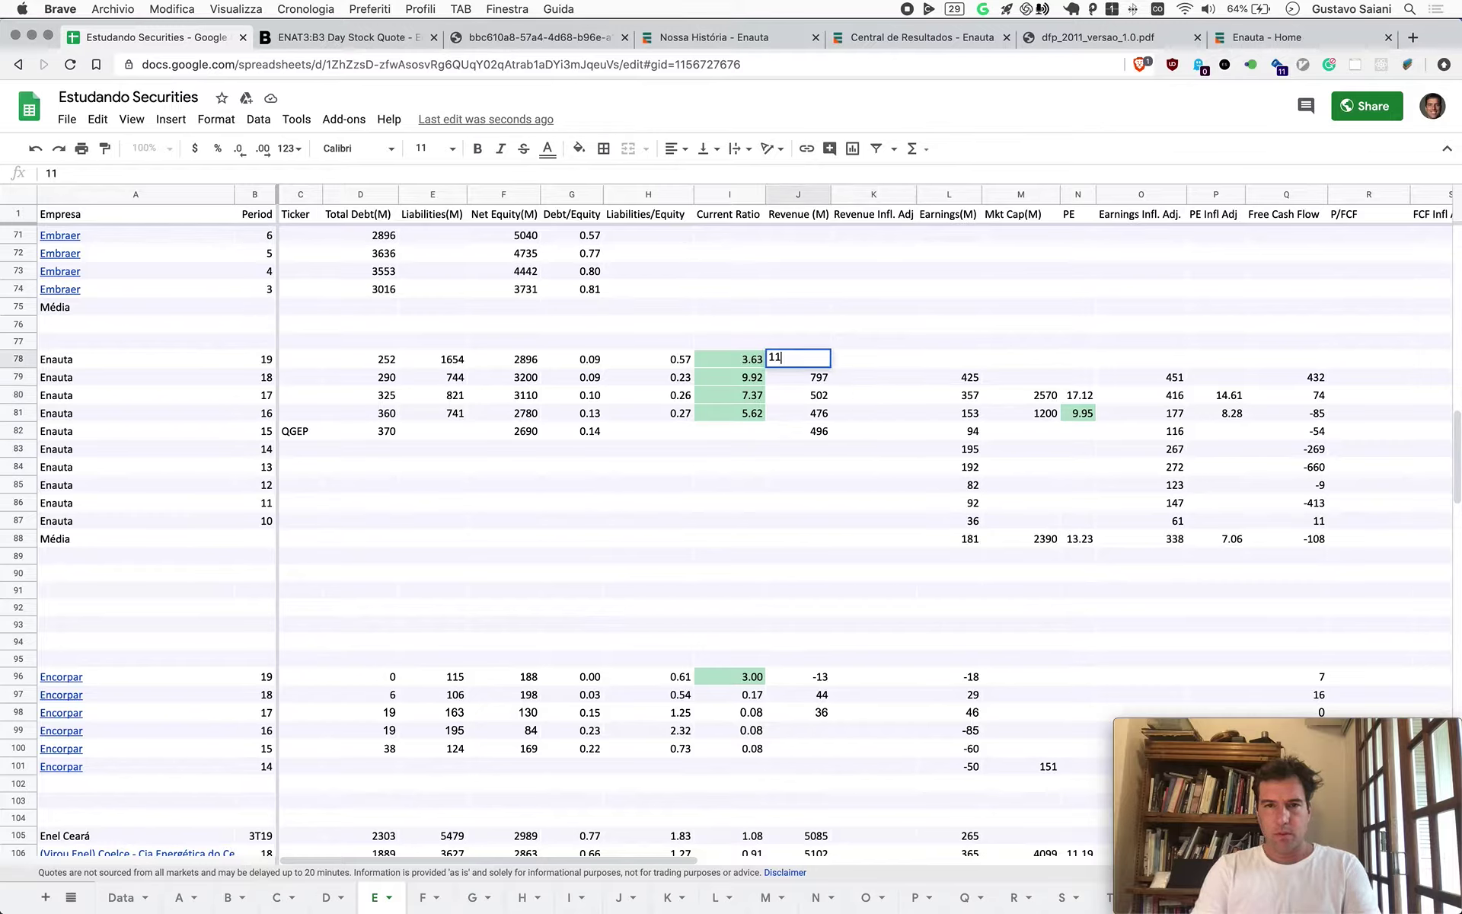
pyautogui.write('12')
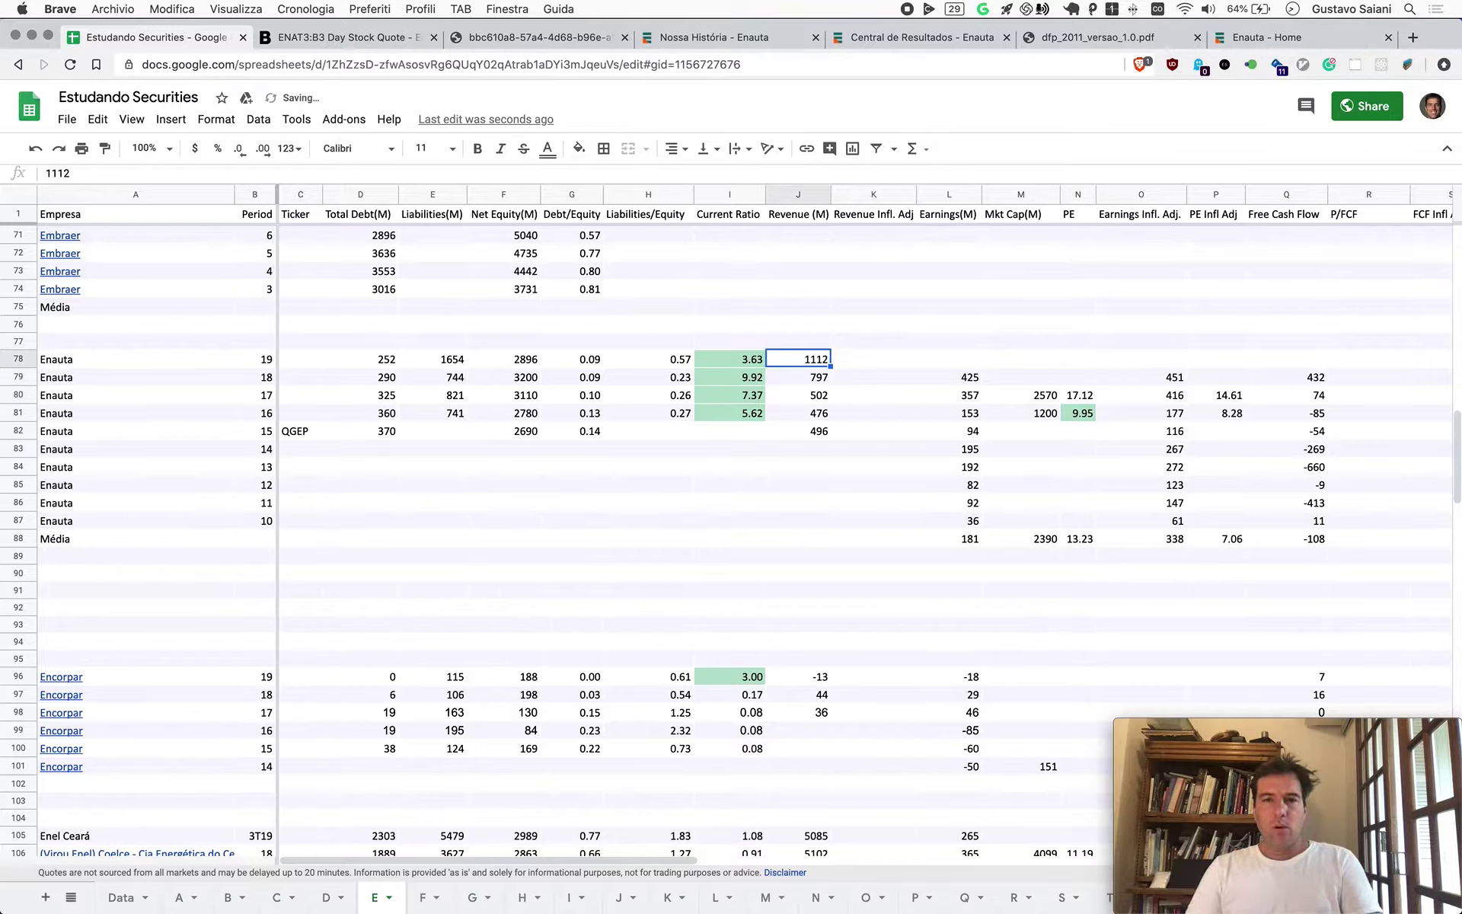
# Copy Enauta's period 19 Revenue into the Revenue Infl. Adj cell of the same row
pyautogui.press('Tab')
pyautogui.press('Left')
pyautogui.press('super+c')
pyautogui.press('Right')
pyautogui.press('super+v')
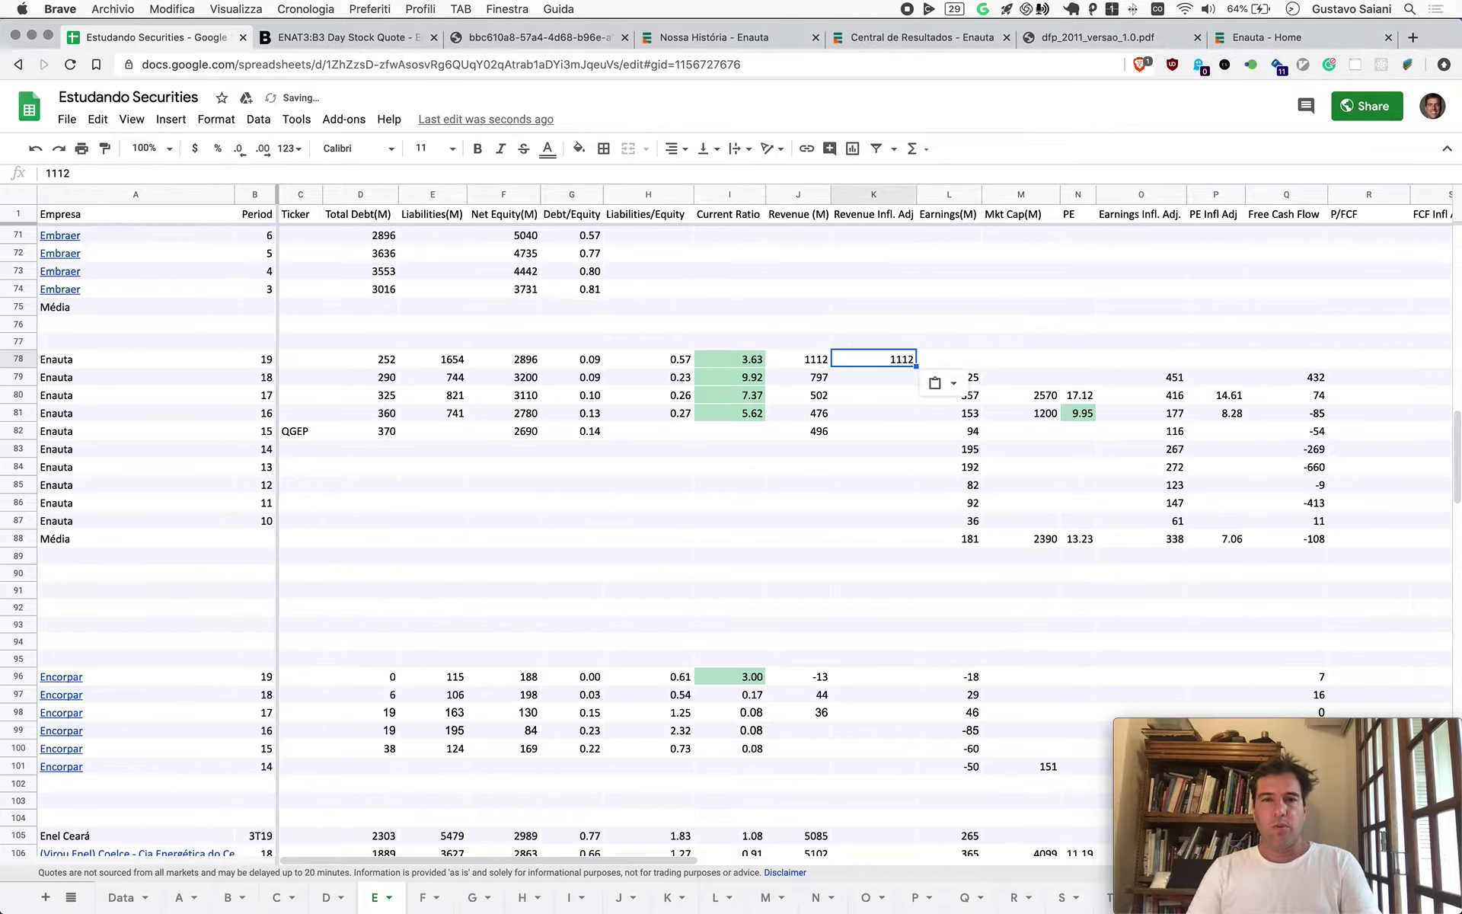
# Enter a formula in Enauta's period 18 Revenue Infl. Adj cell multiplying Revenue cell J79 by the inflation factor
pyautogui.press('Down')
pyautogui.write('=')
pyautogui.press('Left')
pyautogui.write('*')
pyautogui.press('super+v')
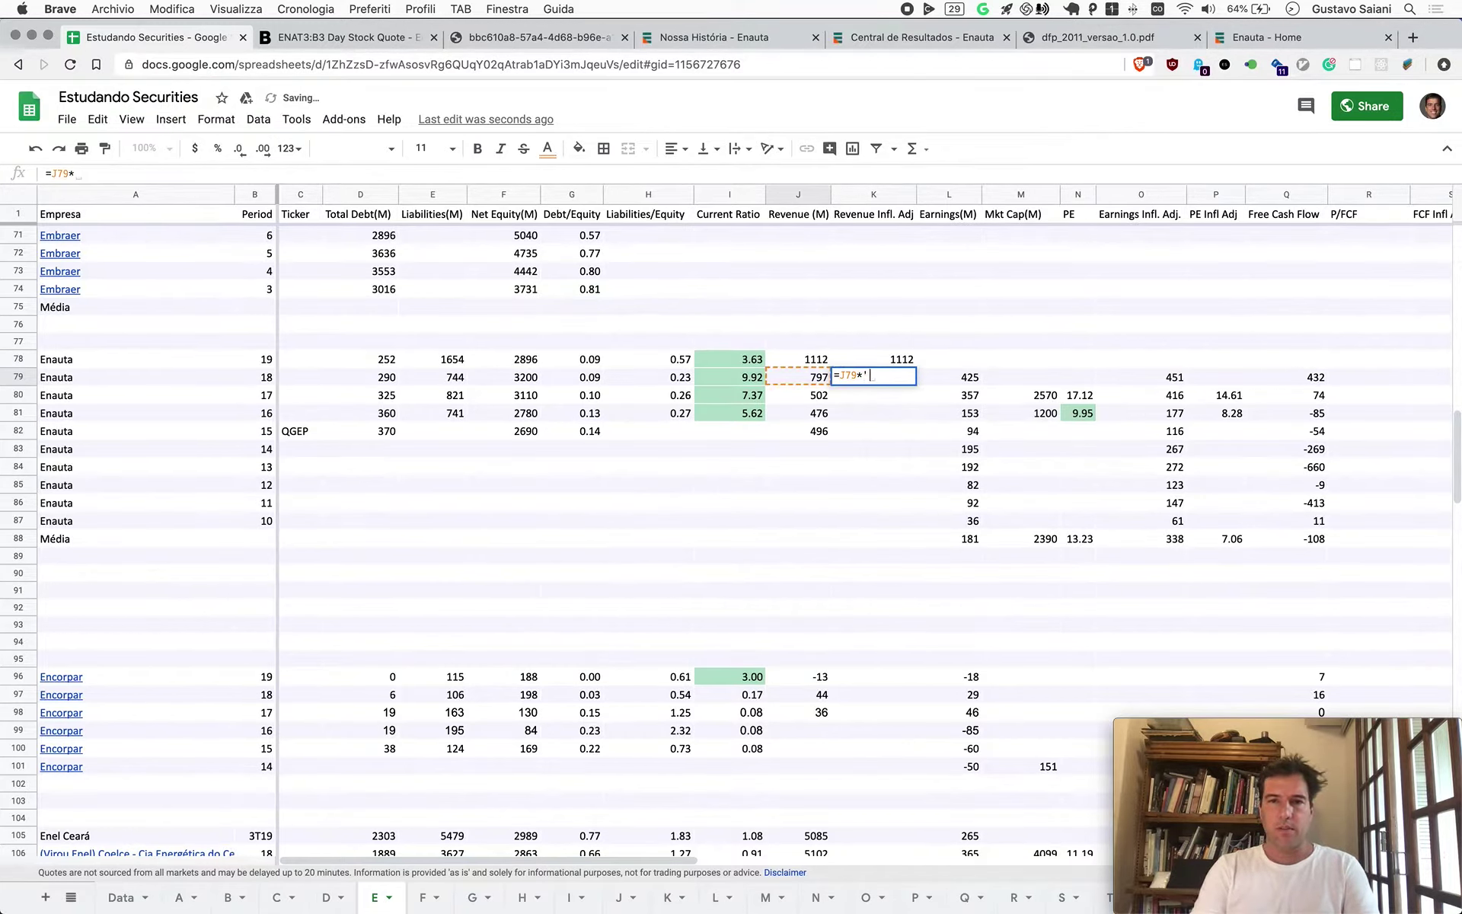
pyautogui.press('Return')
# Extend the Revenue Infl. Adj formula from Enauta's period 18 row to periods 17, 16 and 15
pyautogui.press('Up')
pyautogui.hotkey('shift', 'Down')
pyautogui.hotkey('shift', 'Down')
pyautogui.hotkey('shift', 'Down')
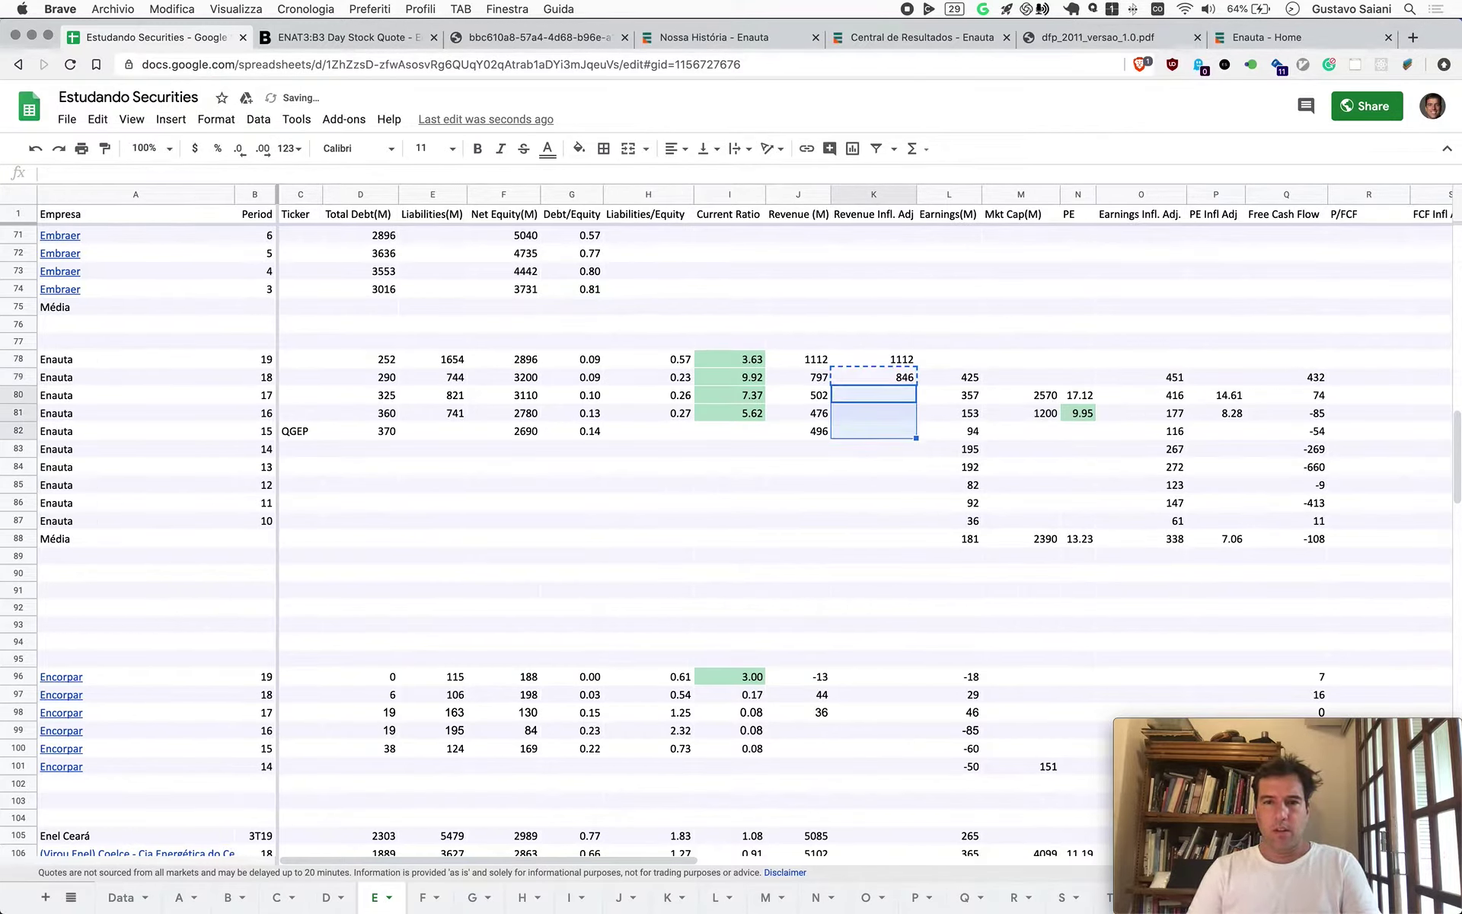
pyautogui.press('super+d')
pyautogui.press('Down')
pyautogui.press('Down')
pyautogui.press('Down')
pyautogui.press('Down')
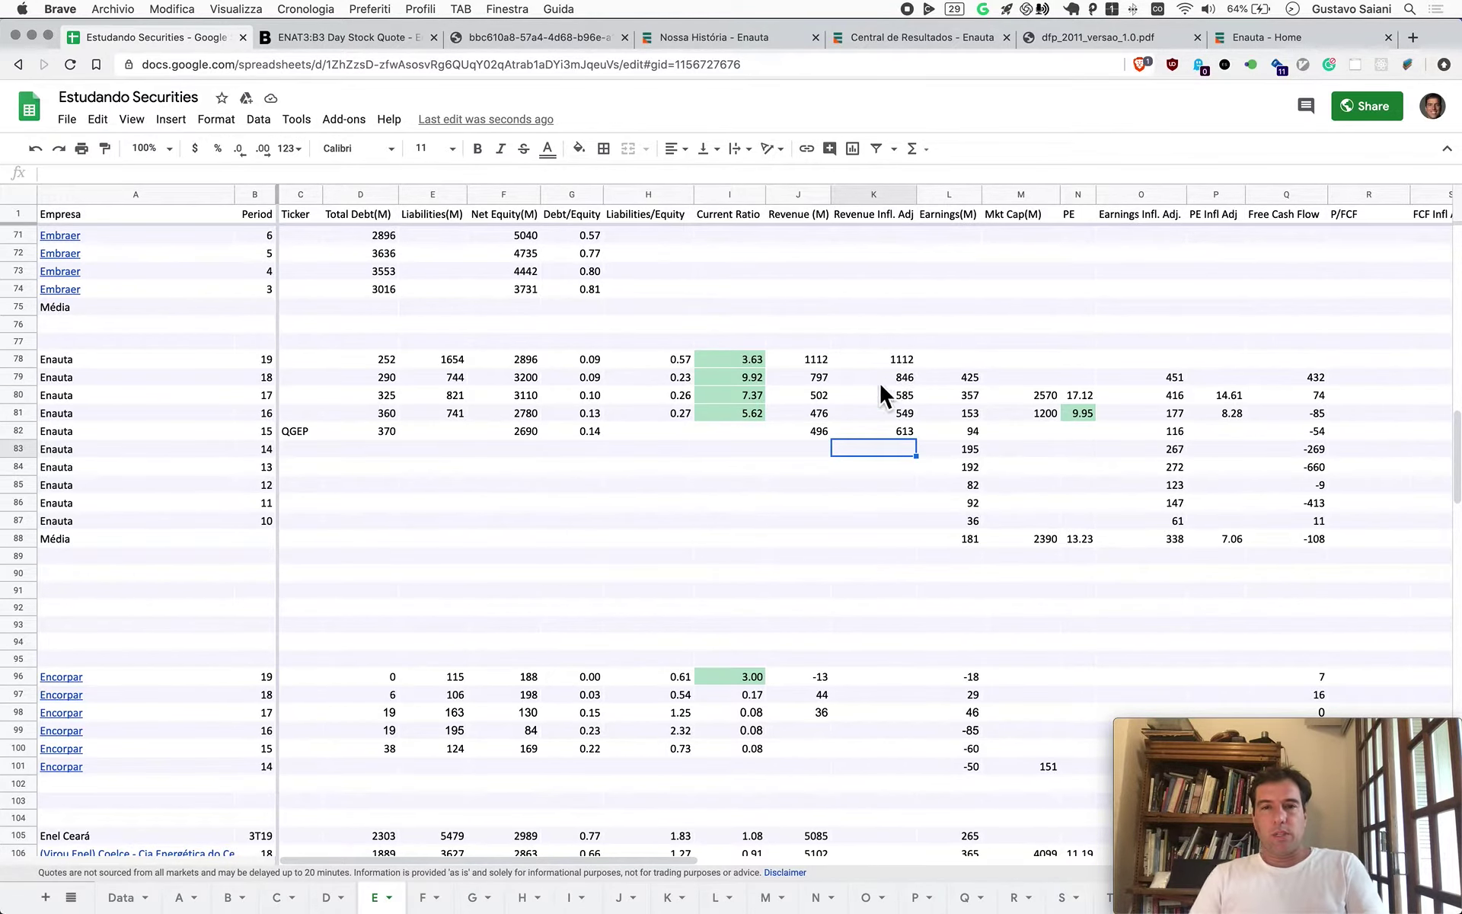
# Look up the 2019 consolidated net income in the PDF income statement and enter 215 as Enauta's period 19 Earnings
pyautogui.press('super+Tab')
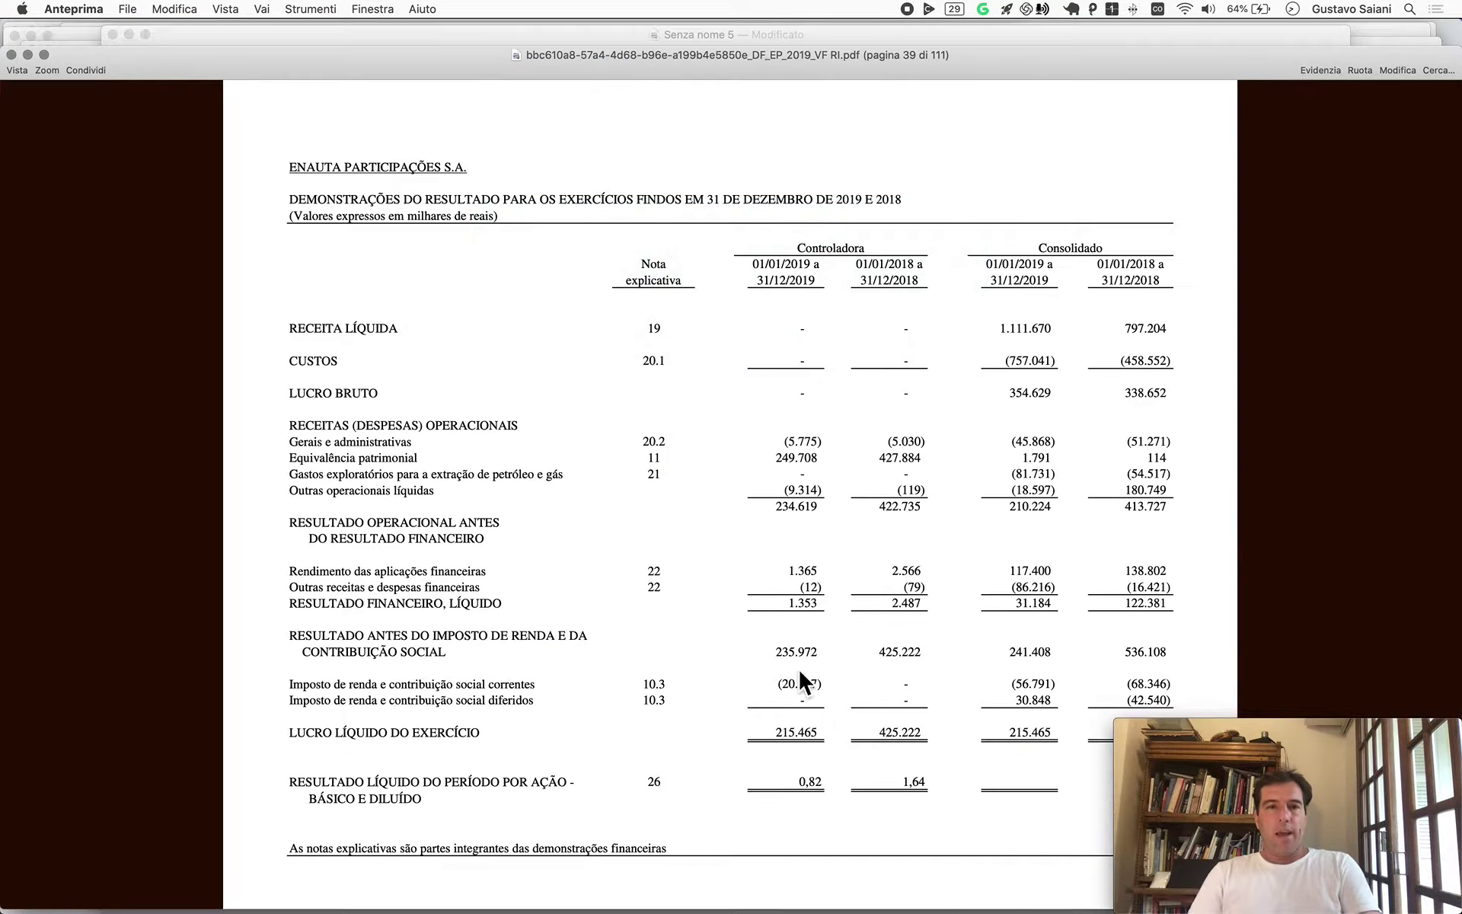
pyautogui.scroll(-5, 780, 770)
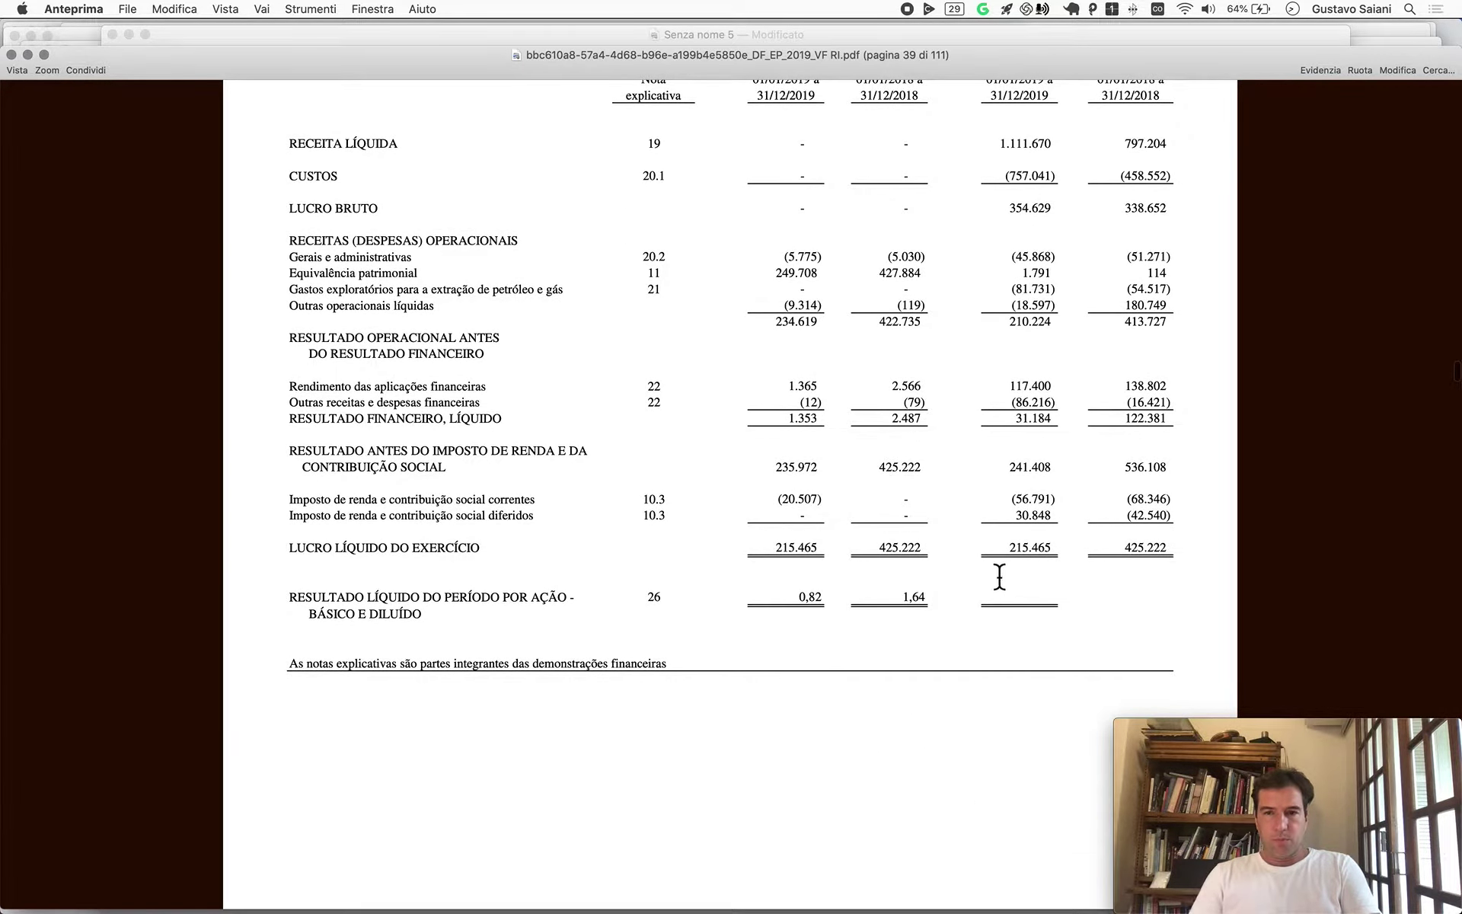
pyautogui.press('super+Tab')
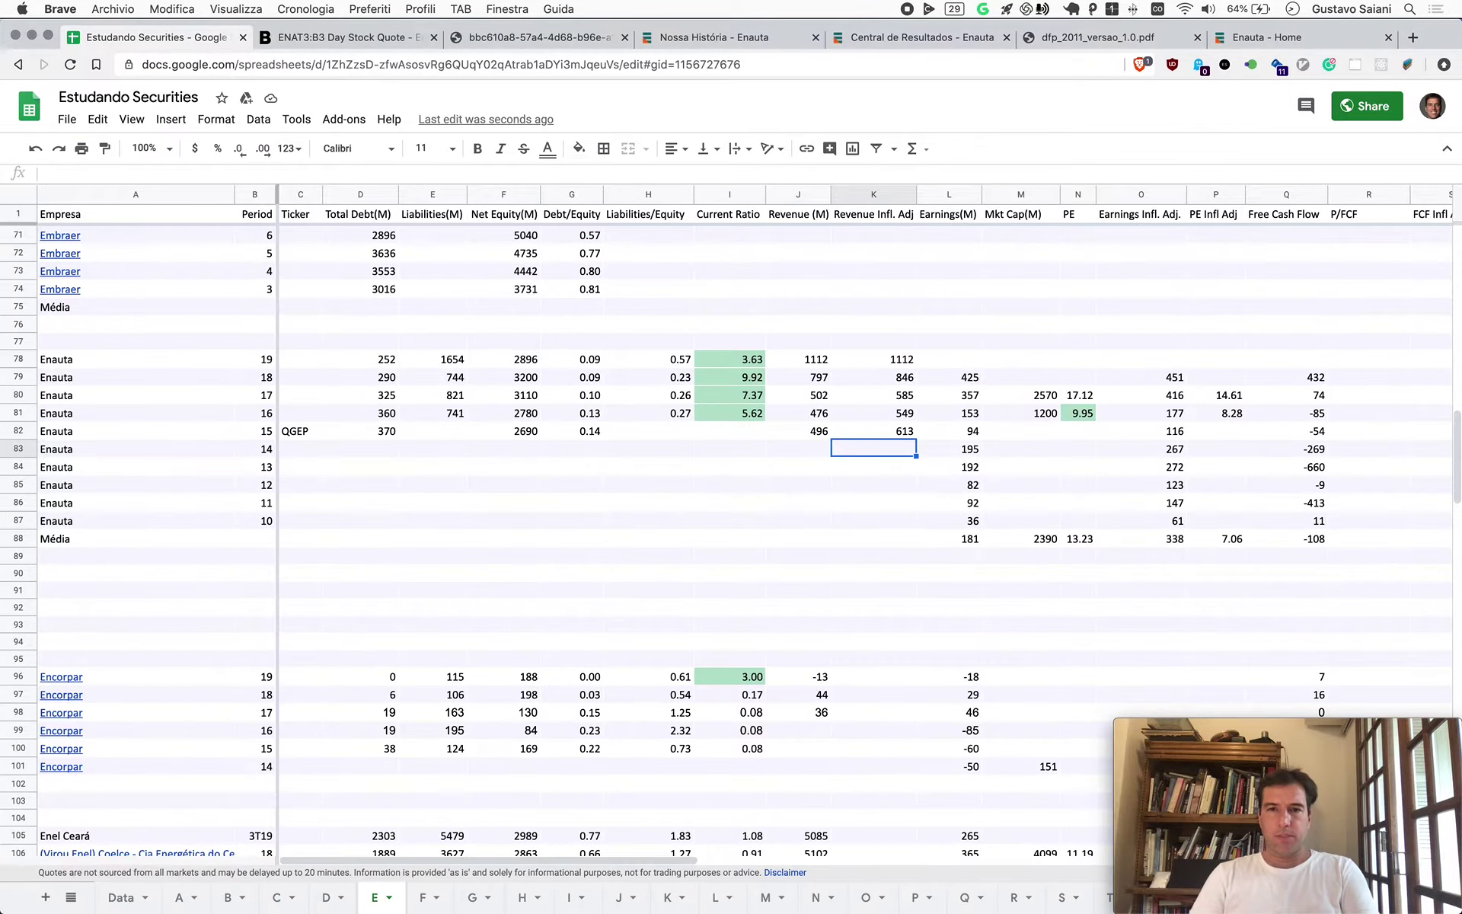
pyautogui.press('Up')
pyautogui.press('Up')
pyautogui.press('Up')
pyautogui.press('Up')
pyautogui.press('Up')
pyautogui.press('Right')
pyautogui.write('215')
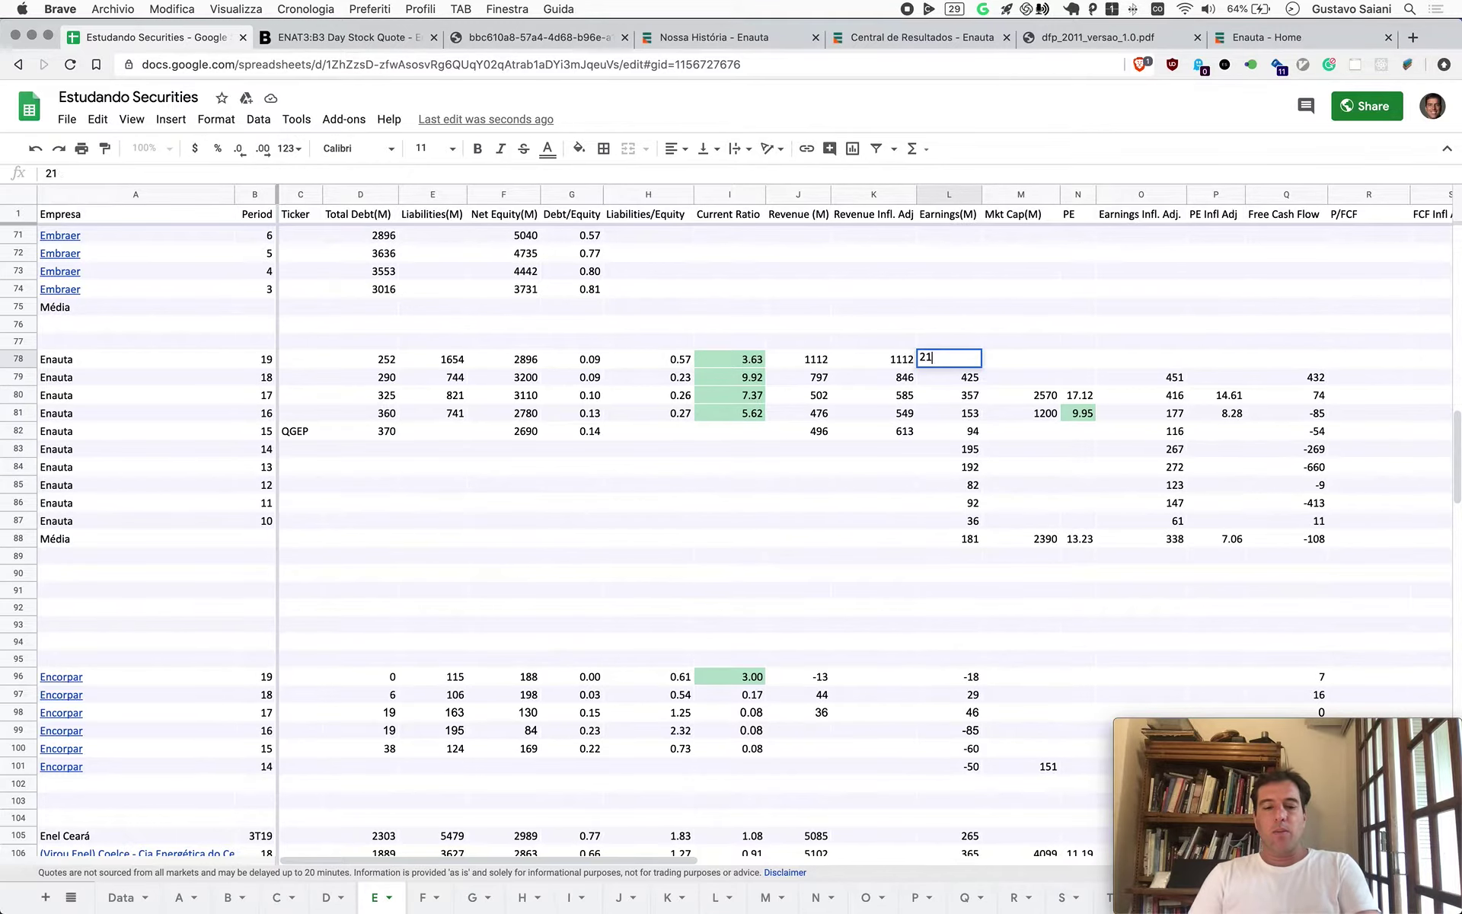
# Enter 215 as Enauta's period 19 Earnings Infl. Adj
pyautogui.press('Right')
pyautogui.press('Right')
pyautogui.press('Right')
pyautogui.write('215')
# Find the 2019 consolidated operating and investing cash flows in the PDF cash flow statement and calculate 551-31 in Calculator
pyautogui.press('Right')
pyautogui.press('Right')
pyautogui.press('Right')
pyautogui.press('Right')
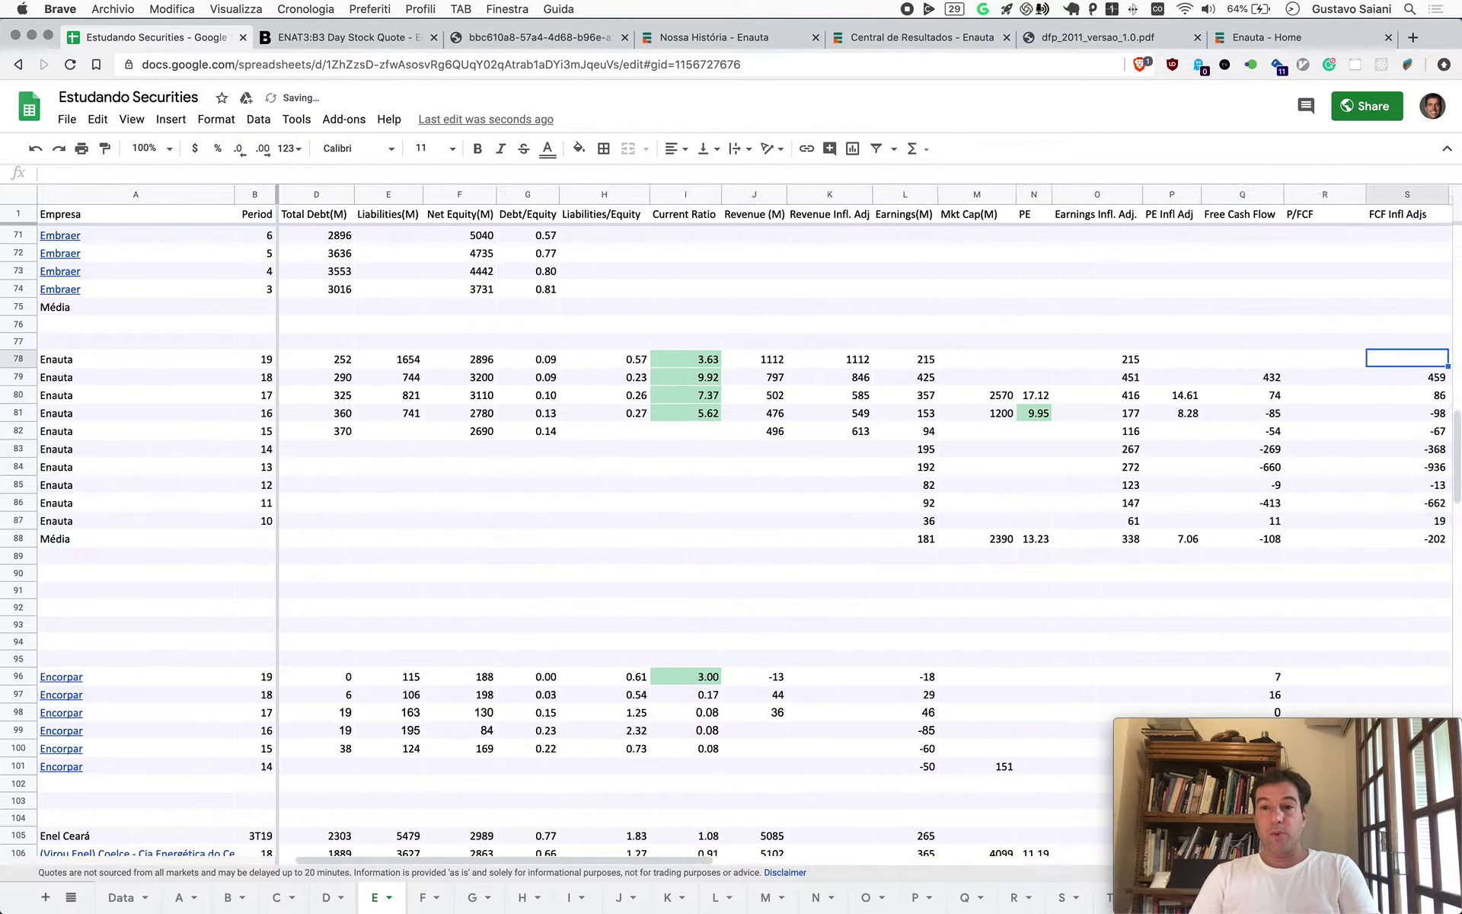
pyautogui.press('super+Tab')
pyautogui.scroll(-10, 805, 671)
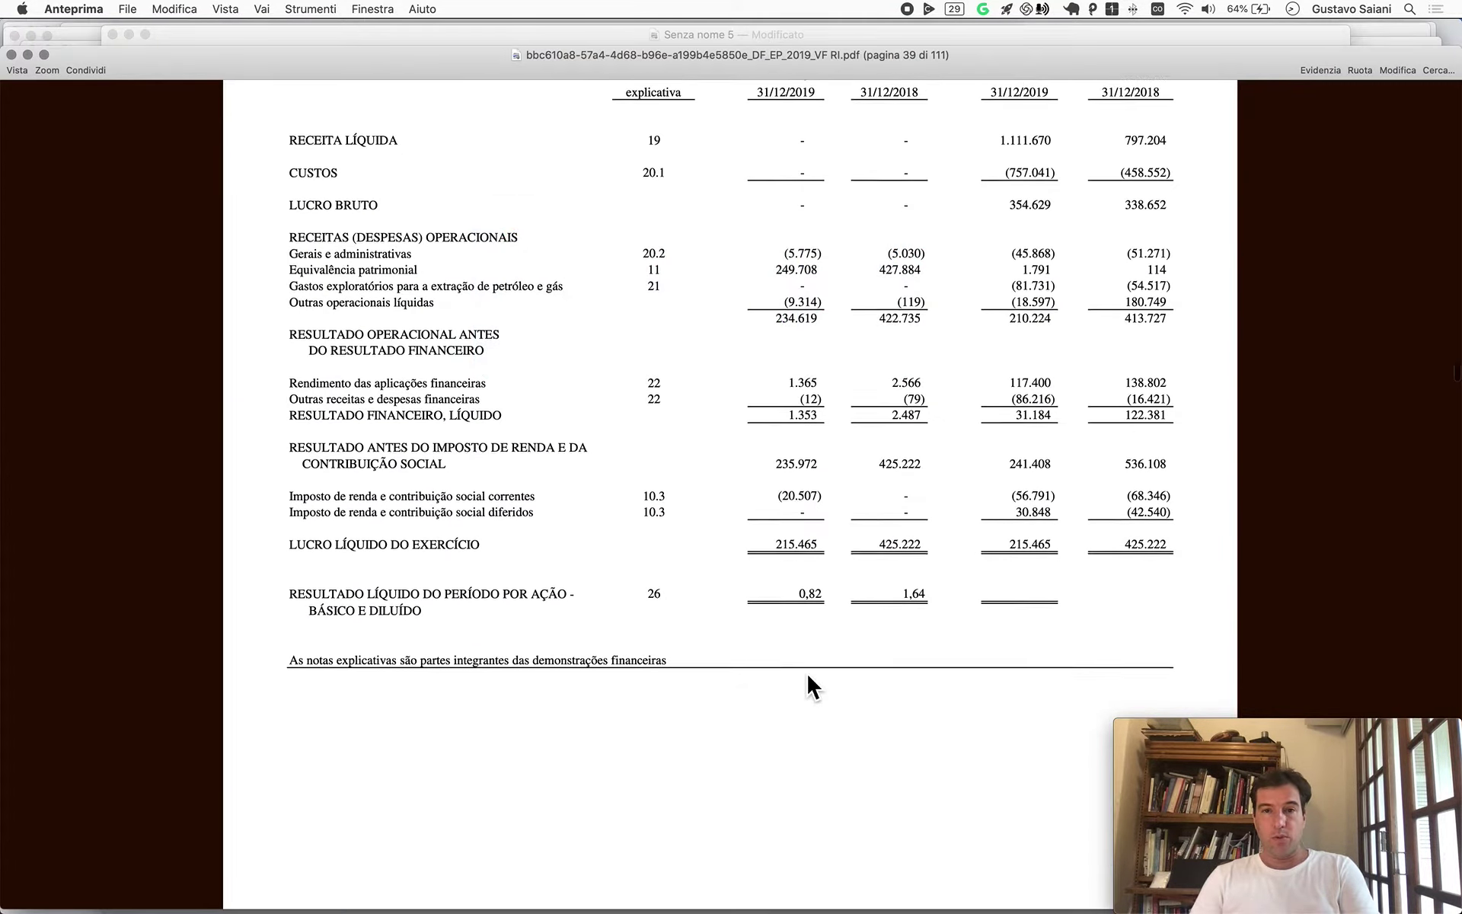
pyautogui.press('super+plus')
pyautogui.scroll(-15, 806, 670)
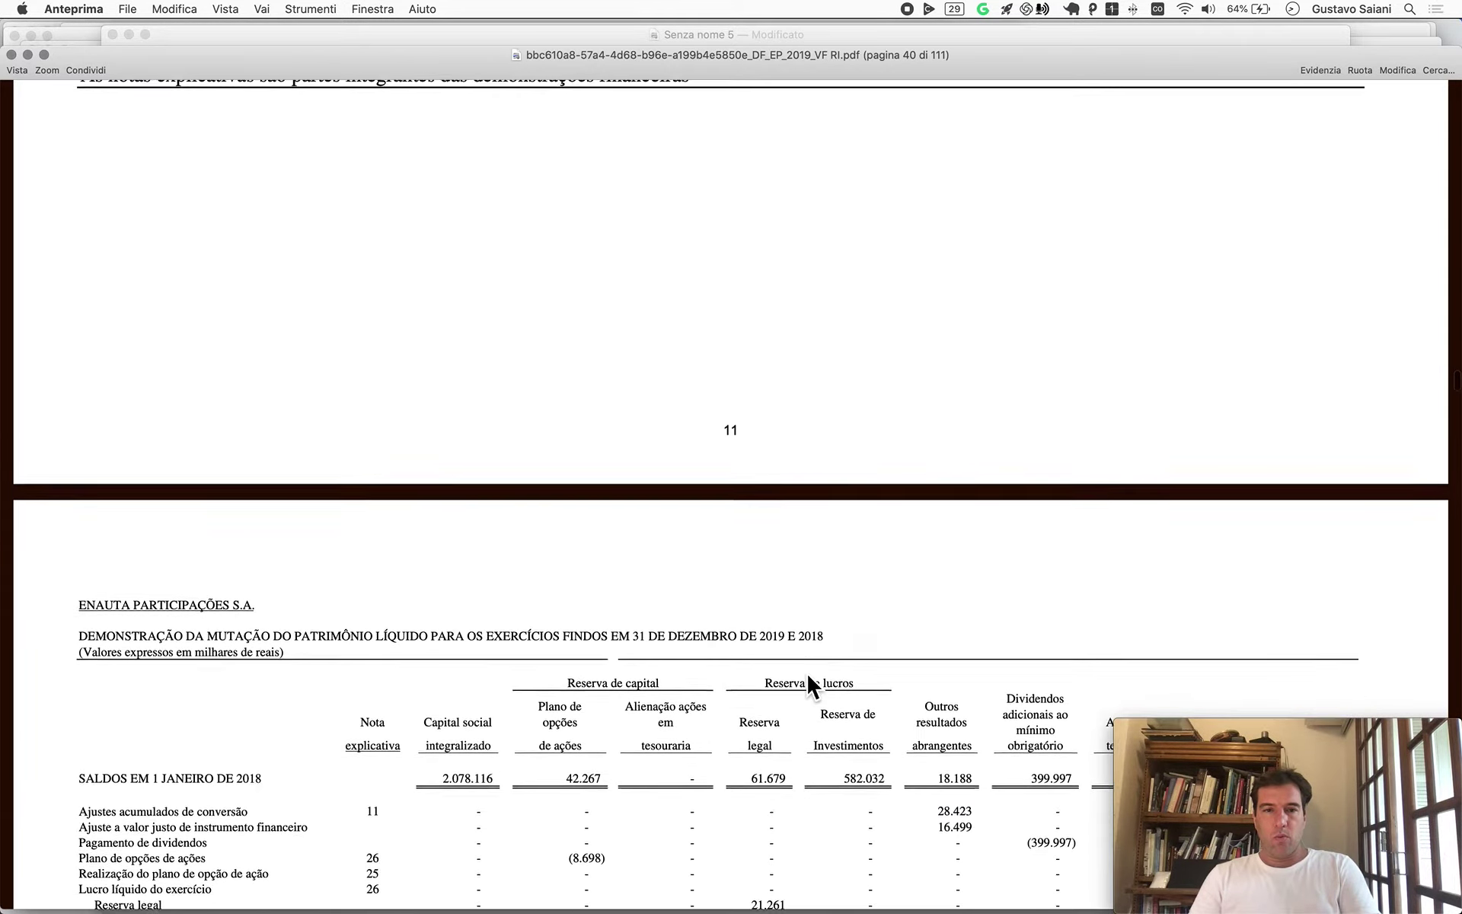
pyautogui.scroll(-8, 807, 674)
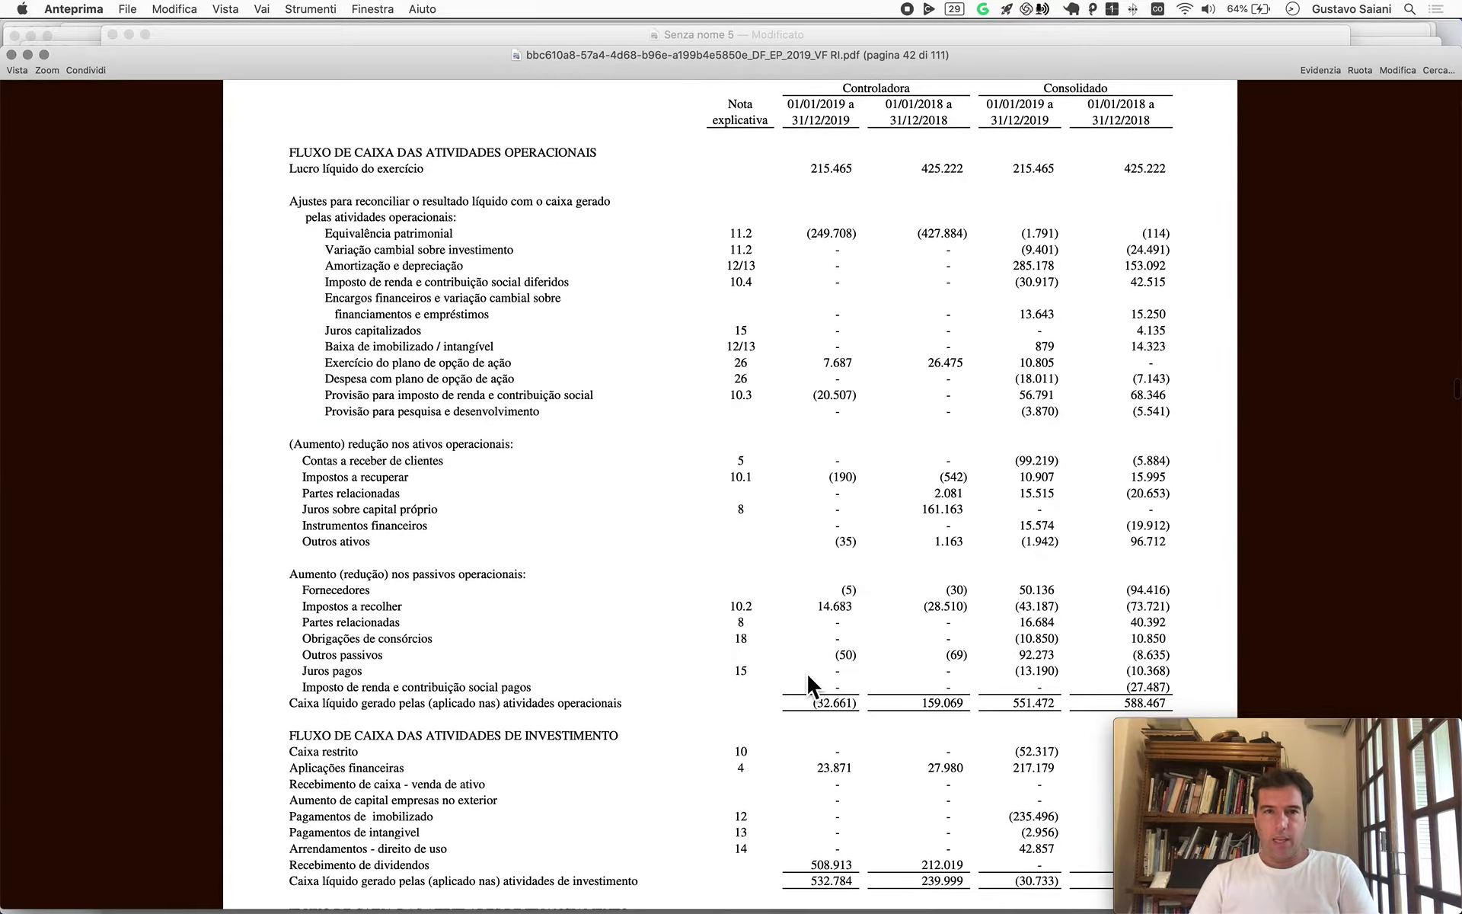
pyautogui.scroll(-3, 808, 675)
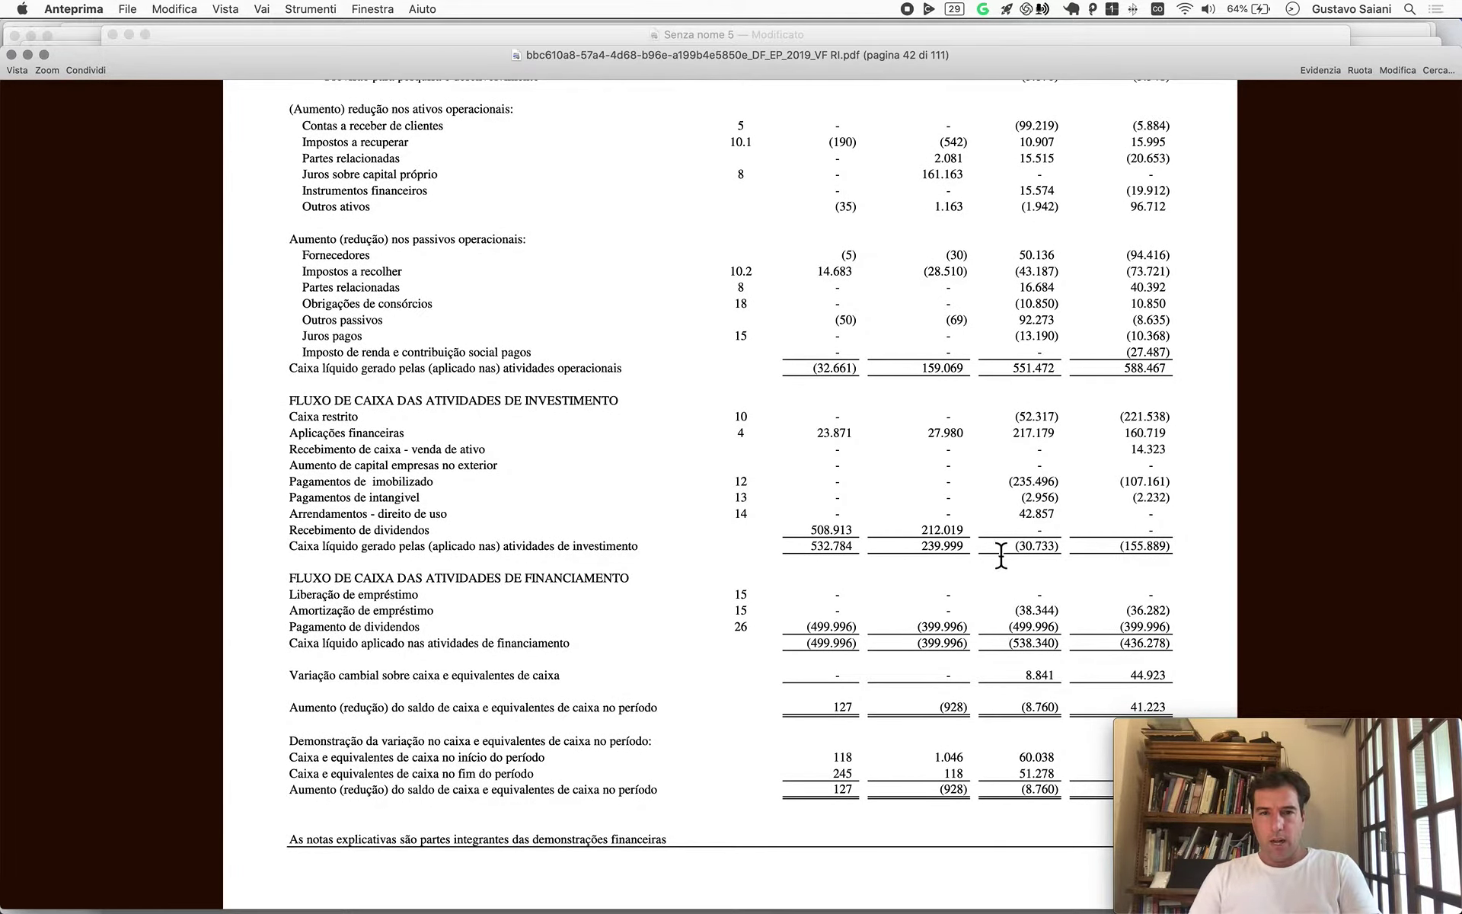
pyautogui.press('super+Tab')
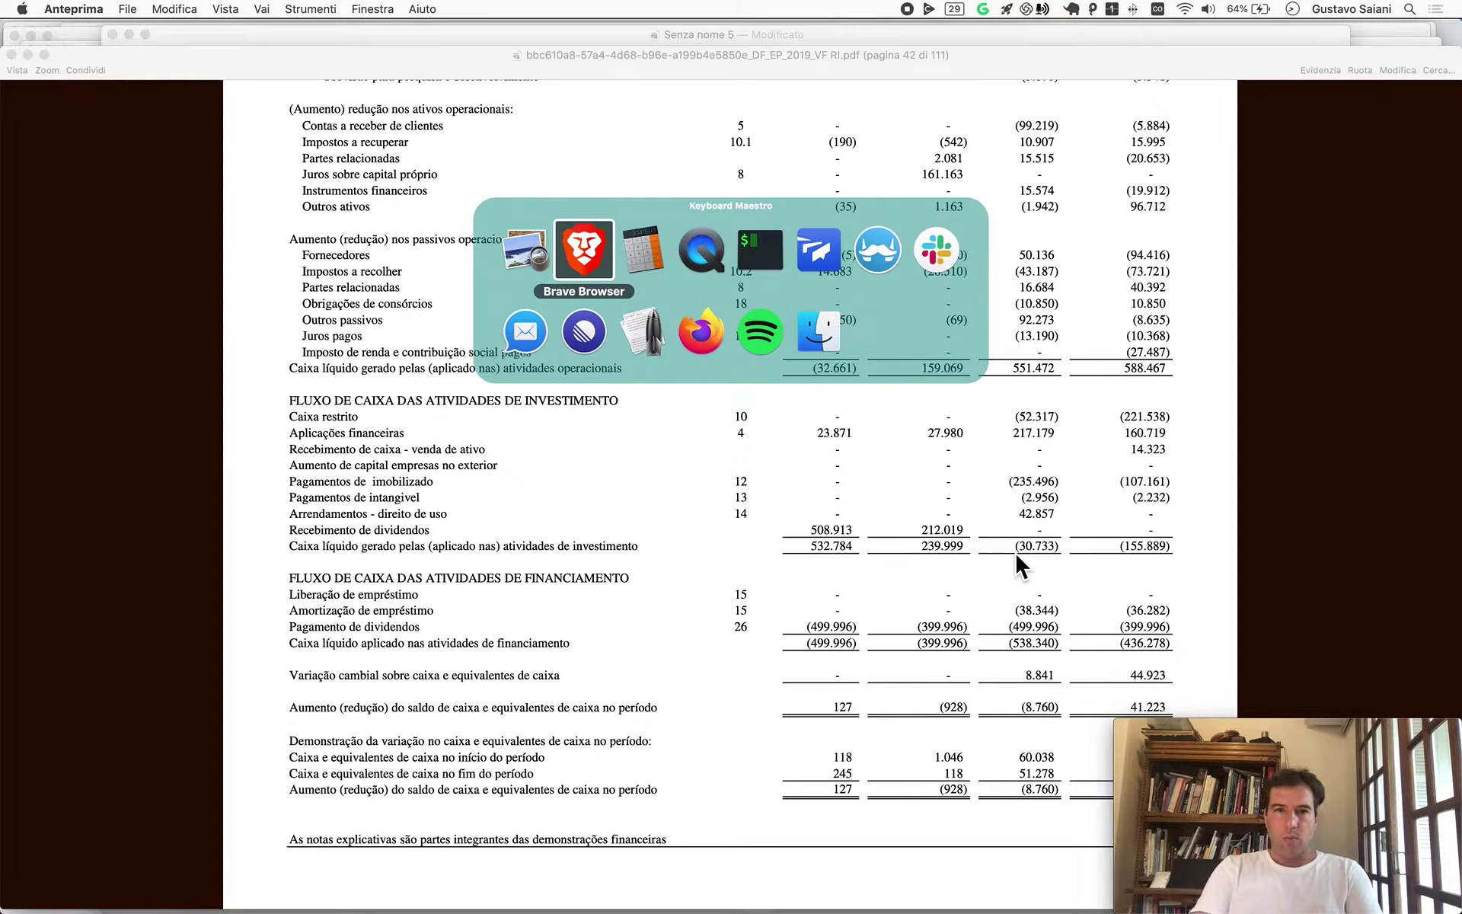
pyautogui.press('super+Tab')
pyautogui.write('551-31')
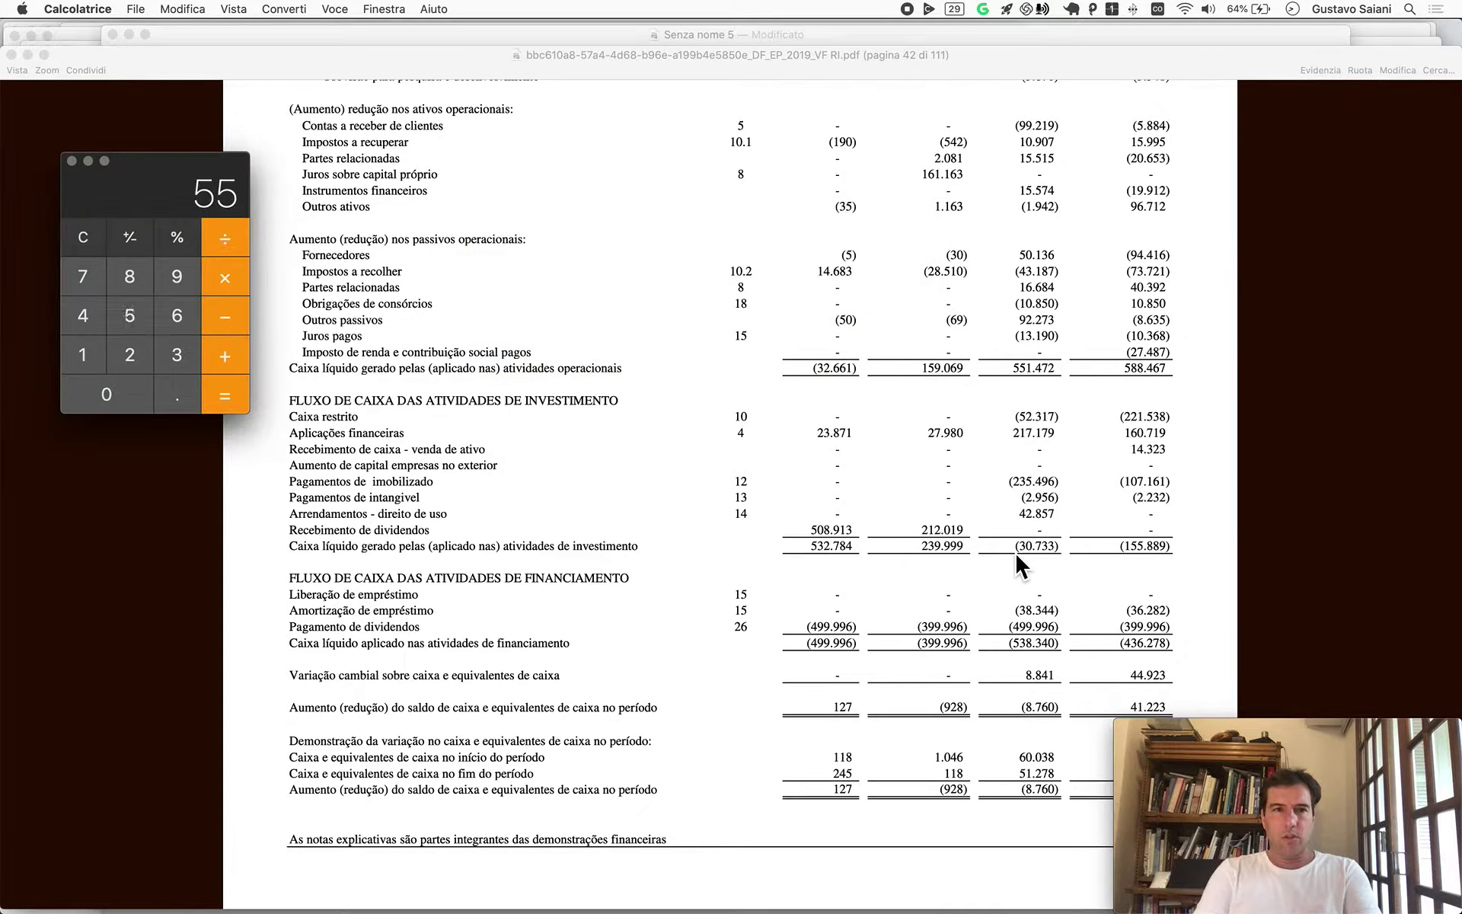
pyautogui.press('Return')
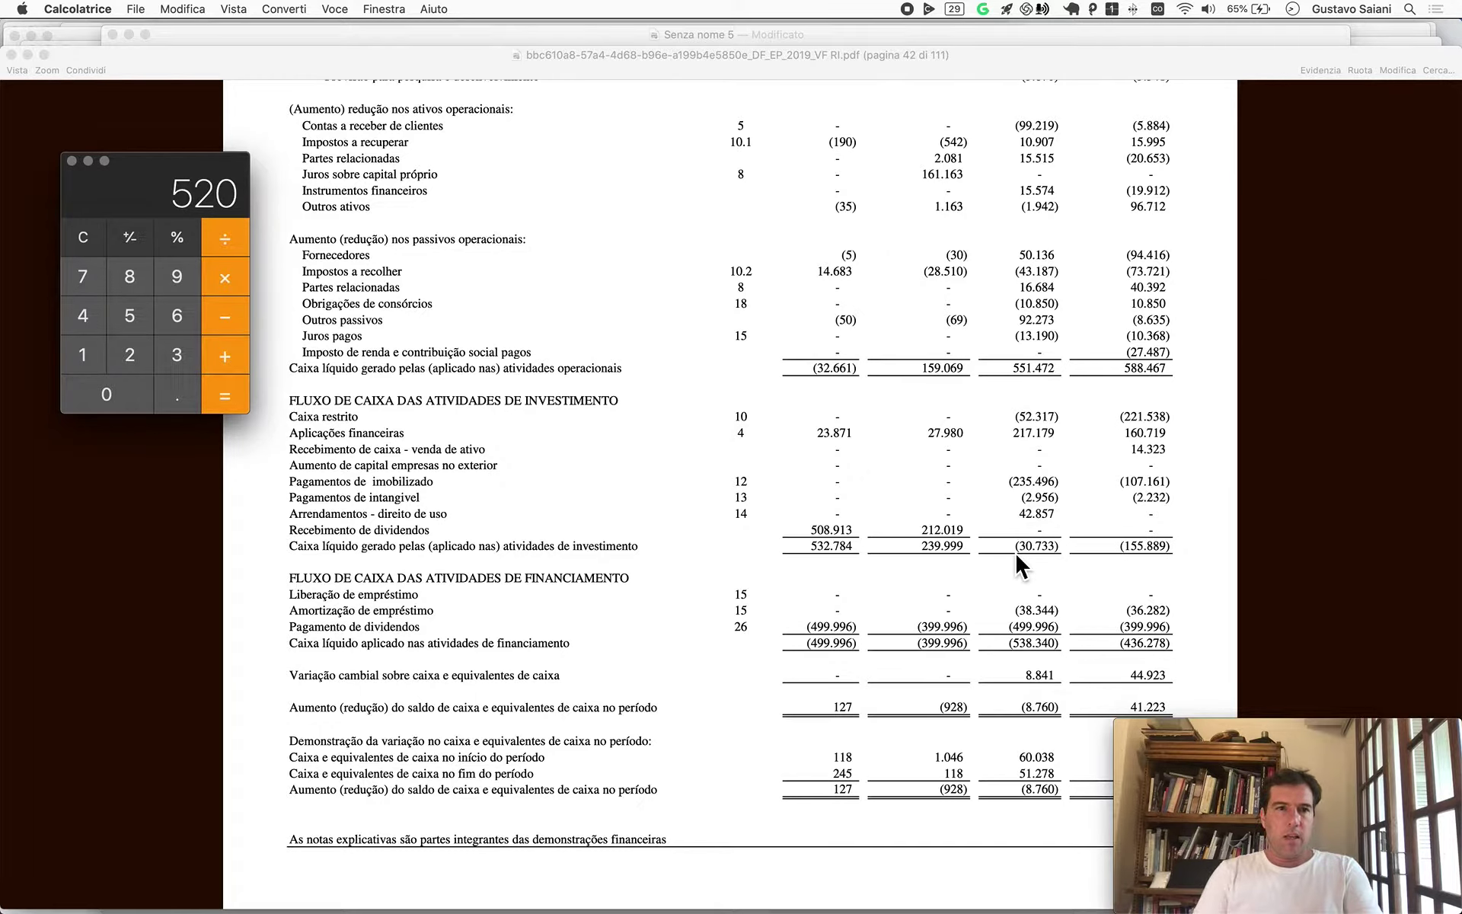
# Fill Enauta's period 19 Free Cash Flow and FCF Infl Adjs cells in the spreadsheet with the calculated 520
pyautogui.press('super+Tab')
pyautogui.press('Left')
pyautogui.press('Left')
pyautogui.press('Left')
pyautogui.hotkey('ctrl', 'v')
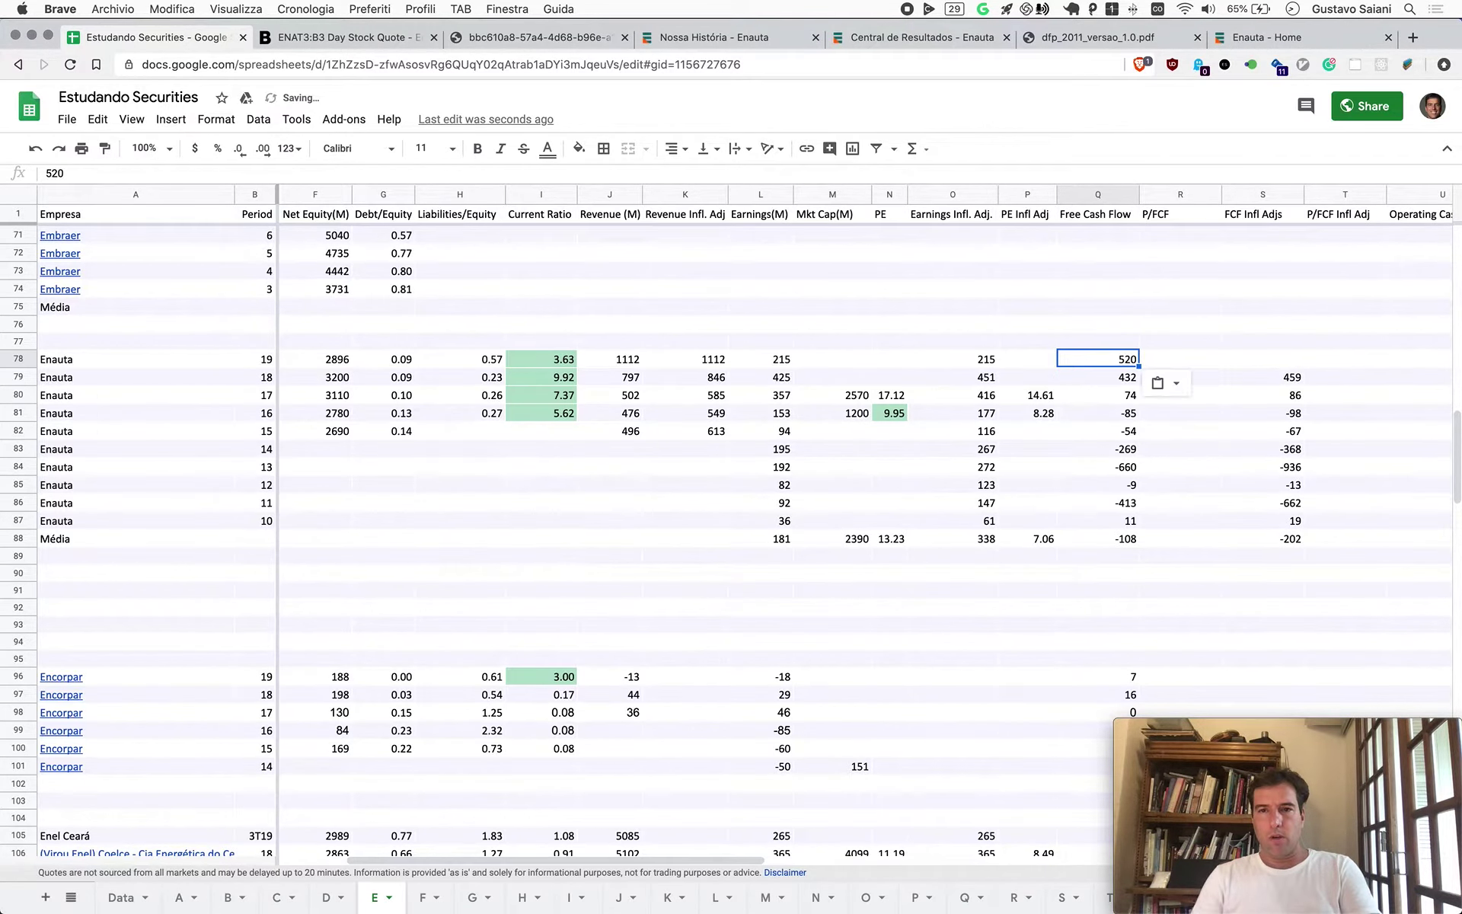
pyautogui.press('Right')
pyautogui.press('Right')
pyautogui.hotkey('ctrl', 'v')
pyautogui.press('Left')
pyautogui.press('Left')
pyautogui.press('Left')
pyautogui.press('Left')
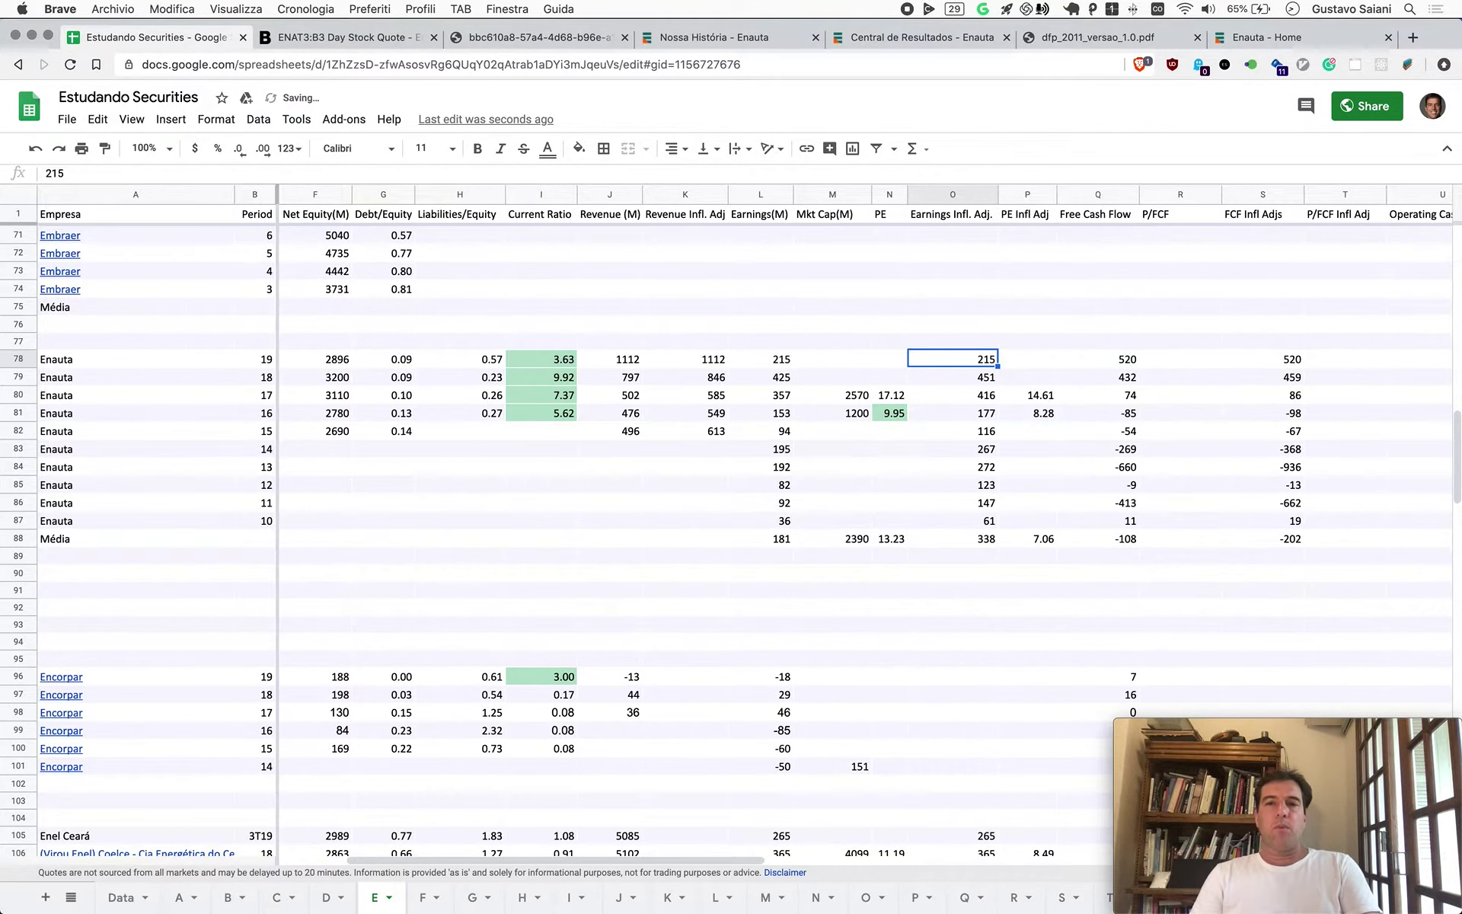
pyautogui.press('Right')
pyautogui.press('Right')
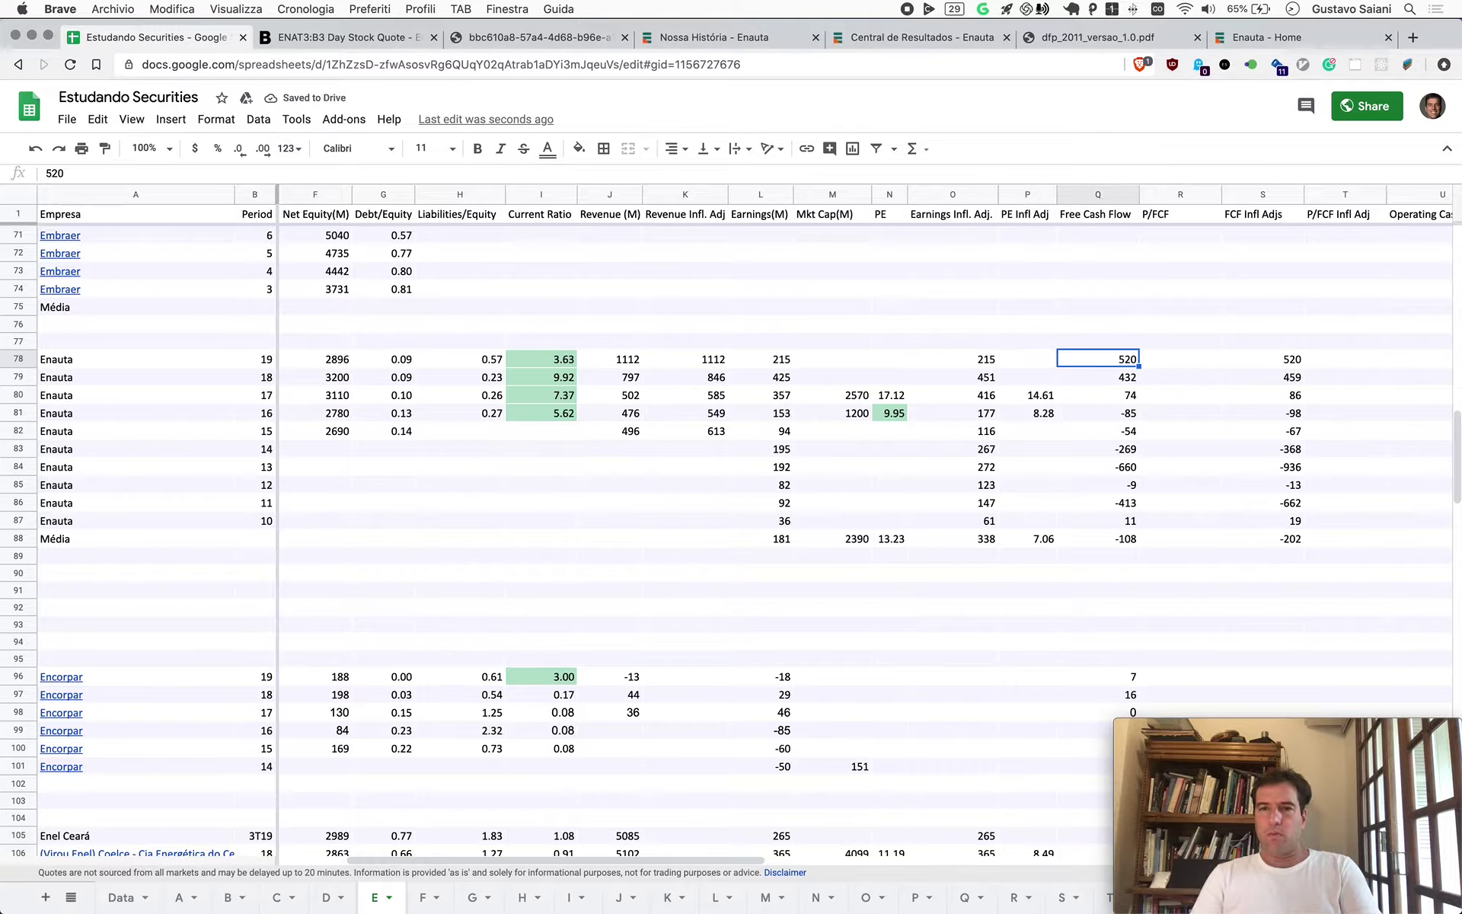
pyautogui.press('Right')
pyautogui.press('Right')
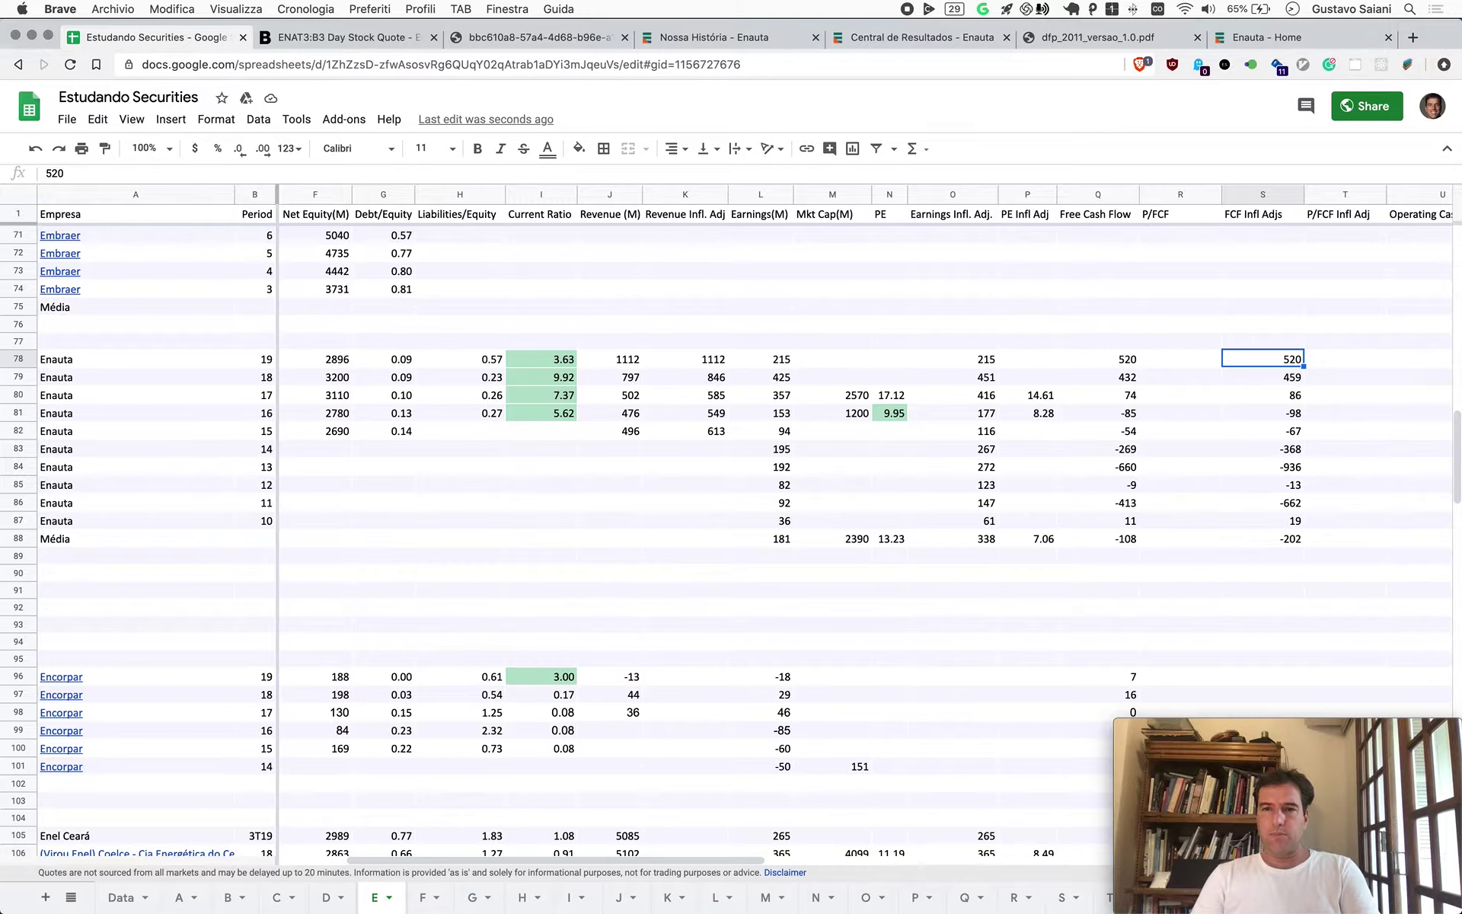
# Change the starting cell of the Earnings average formula in Enauta's Média row to L78
pyautogui.press('Down')
pyautogui.press('Left')
pyautogui.press('Left')
pyautogui.press('Left')
pyautogui.press('Left')
pyautogui.press('Left')
pyautogui.press('Left')
pyautogui.press('Left')
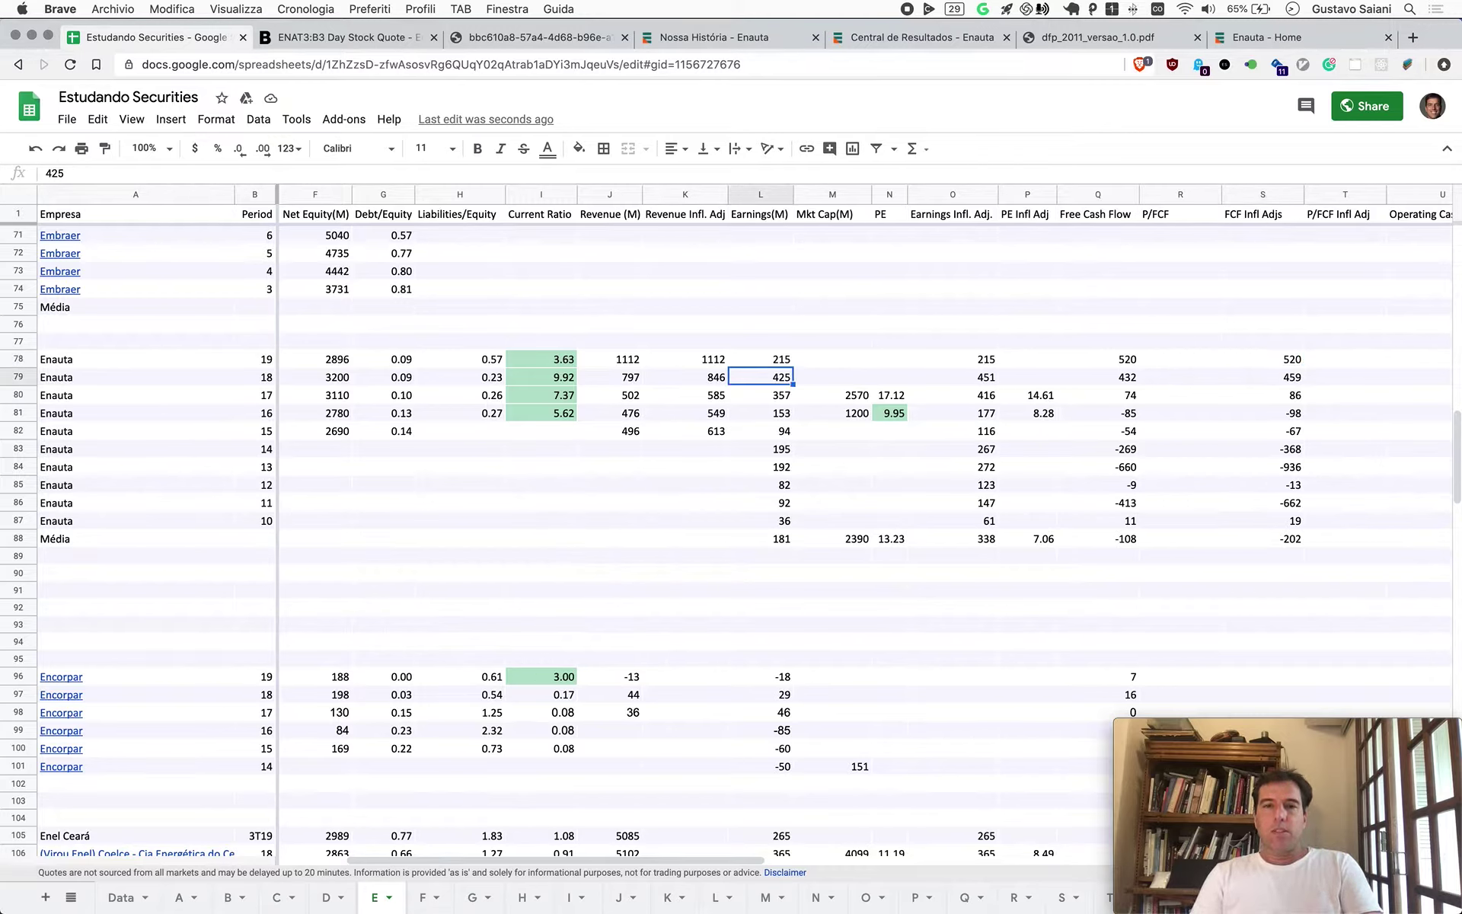
pyautogui.press('Down')
pyautogui.press('Down')
pyautogui.press('Down')
pyautogui.press('Down')
pyautogui.press('Down')
pyautogui.press('Down')
pyautogui.press('Down')
pyautogui.press('Down')
pyautogui.press('Down')
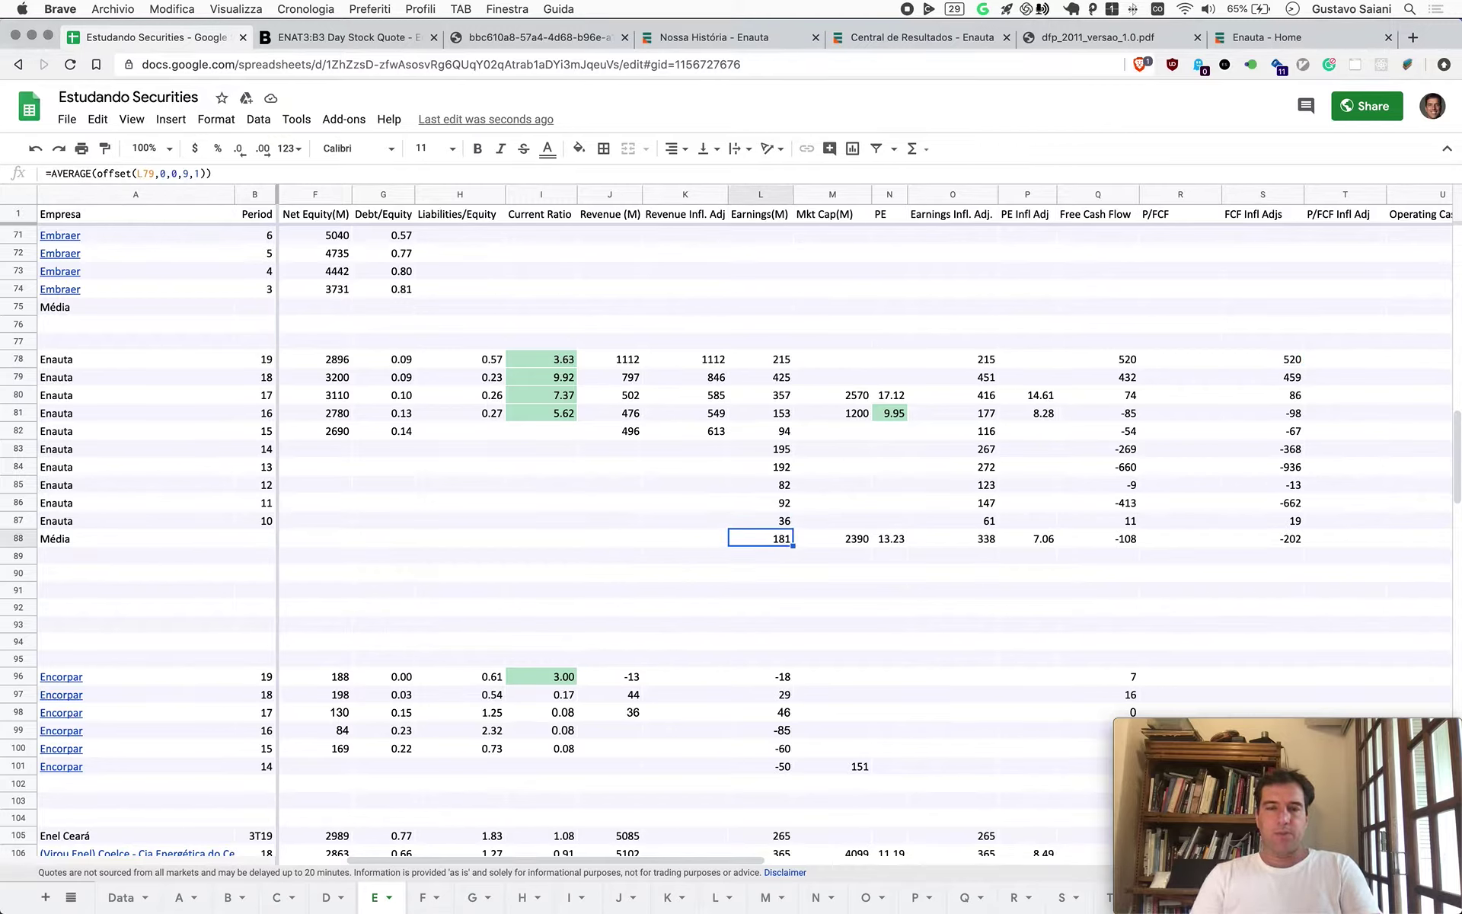
pyautogui.write('e')
pyautogui.press('Escape')
pyautogui.press('Return')
pyautogui.press('Left')
pyautogui.press('Left')
pyautogui.press('Left')
pyautogui.press('Left')
pyautogui.press('Left')
pyautogui.press('Left')
pyautogui.press('Left')
pyautogui.press('Left')
pyautogui.press('Left')
pyautogui.press('Left')
pyautogui.press('Left')
pyautogui.press('BackSpace')
pyautogui.write('8')
# Set the height of the offset range in Enauta's Média Earnings formula to 10 rows
pyautogui.press('Right')
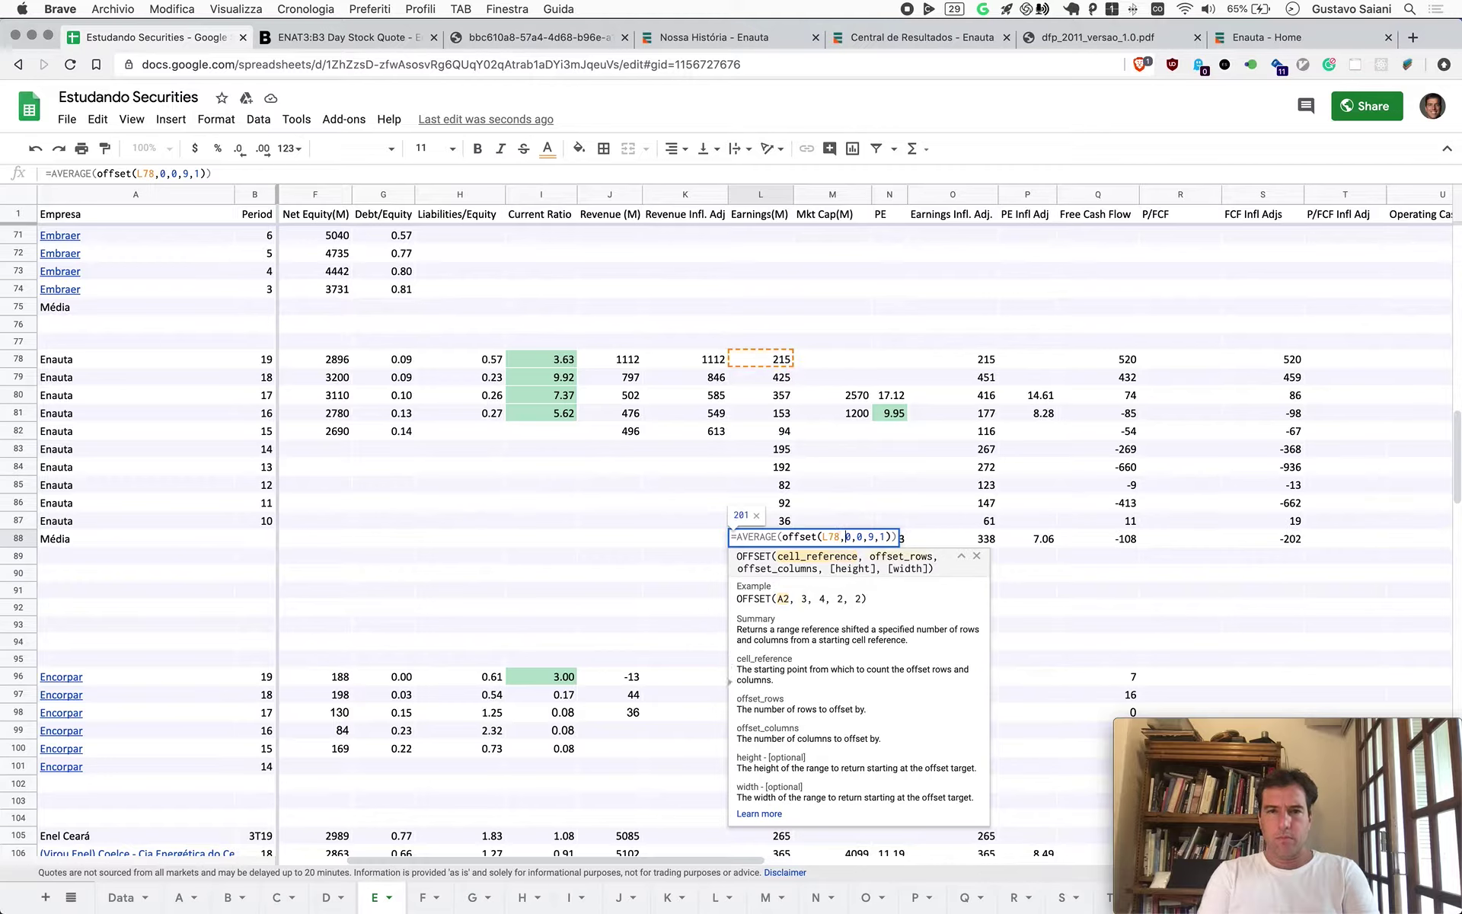
pyautogui.press('Right')
pyautogui.press('Right')
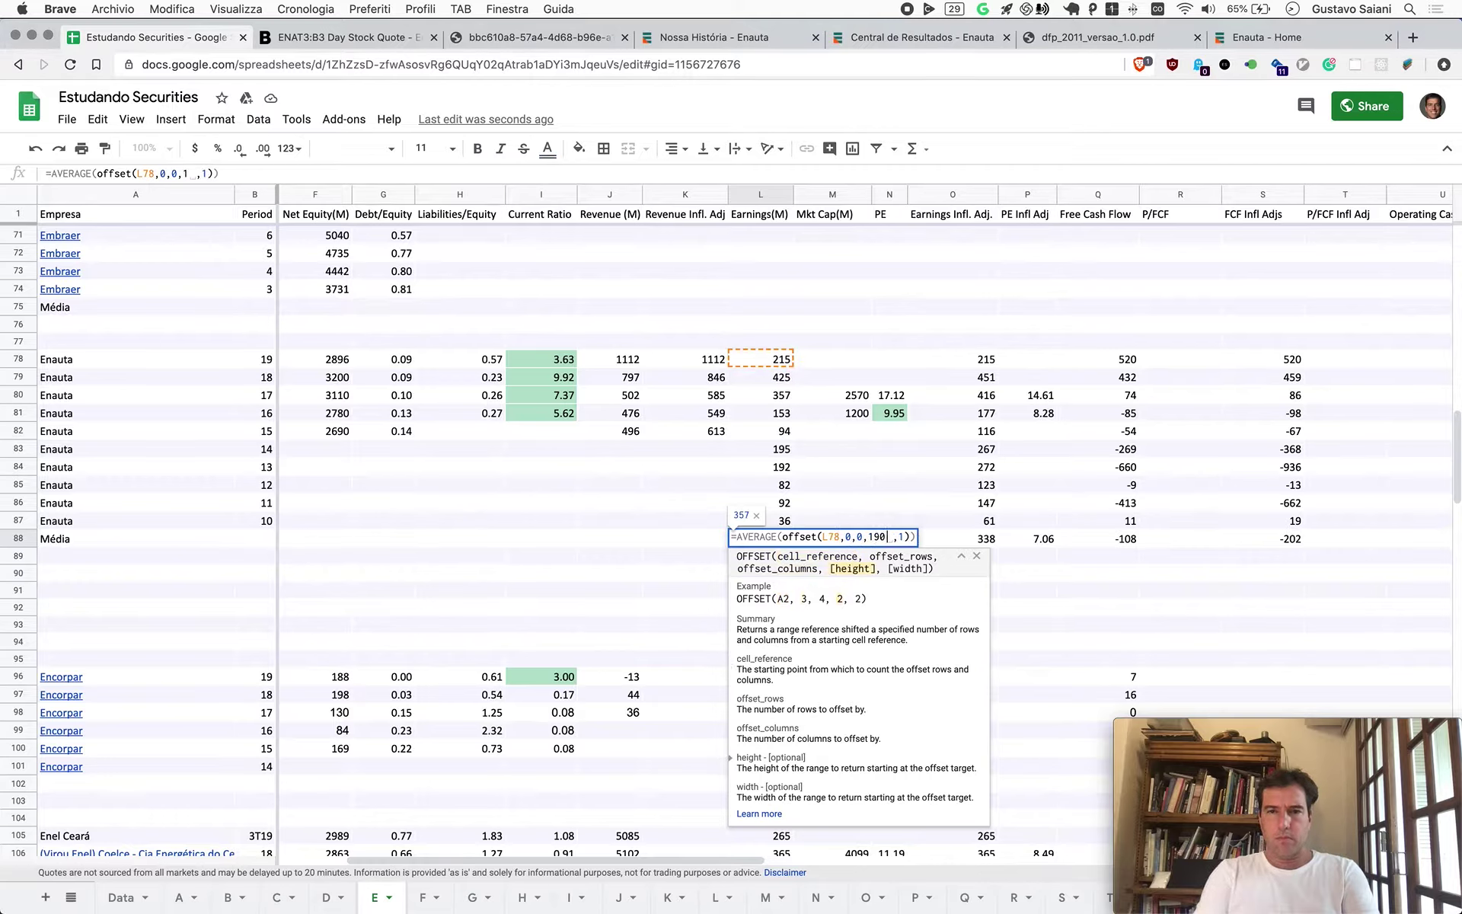
pyautogui.press('BackSpace')
pyautogui.write('10')
pyautogui.press('Return')
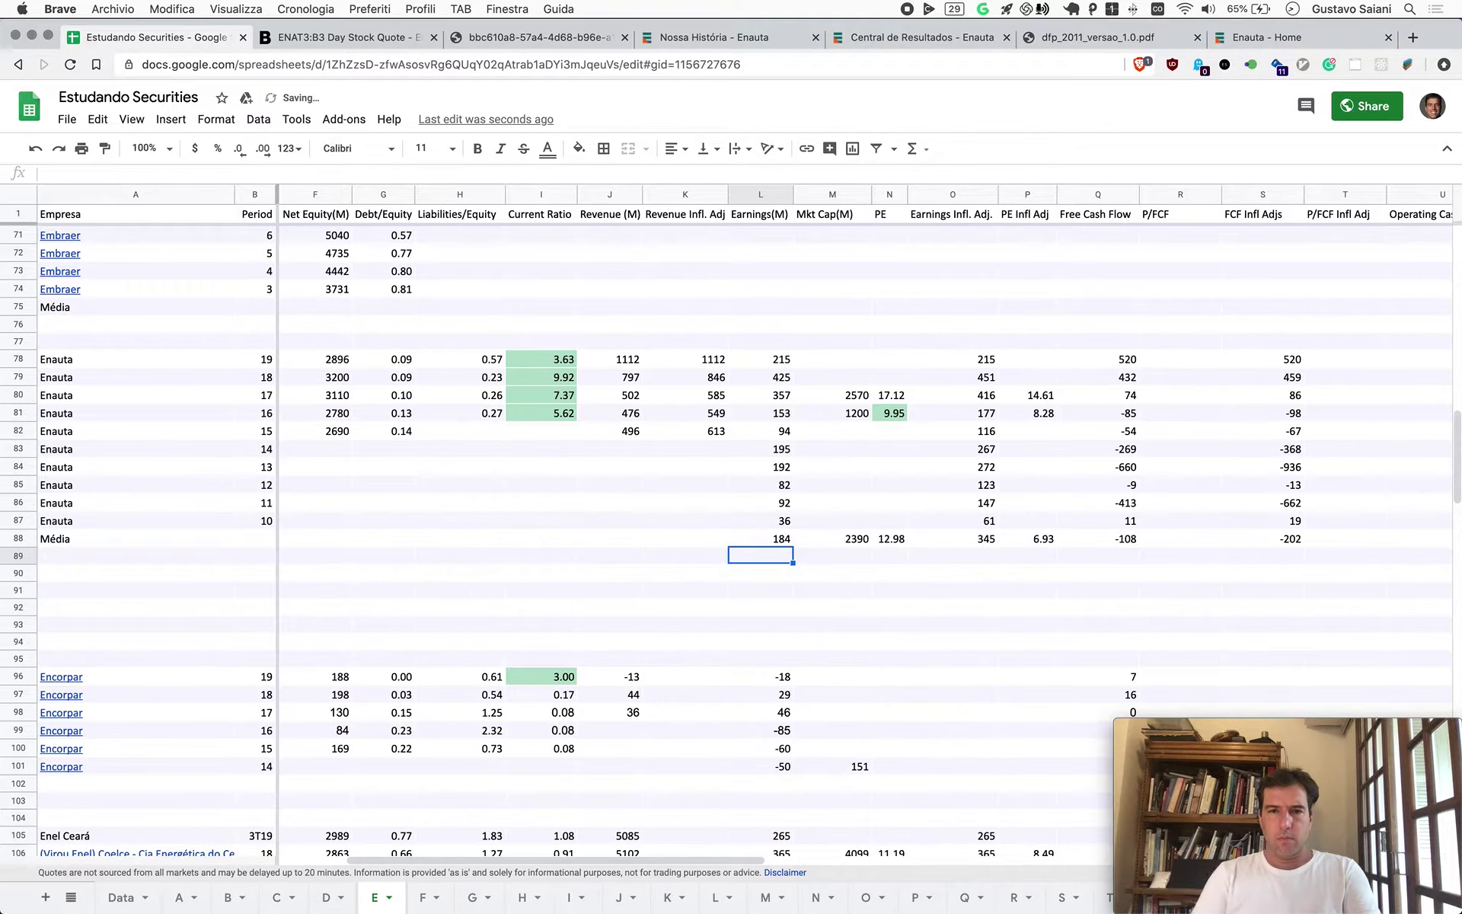
# Copy the Média row's Earnings average formula into its Earnings Infl. Adj., Free Cash Flow and FCF Infl Adjs cells
pyautogui.press('Up')
pyautogui.hotkey('ctrl', 'c')
pyautogui.press('Right')
pyautogui.press('Right')
pyautogui.press('Right')
pyautogui.hotkey('ctrl', 'v')
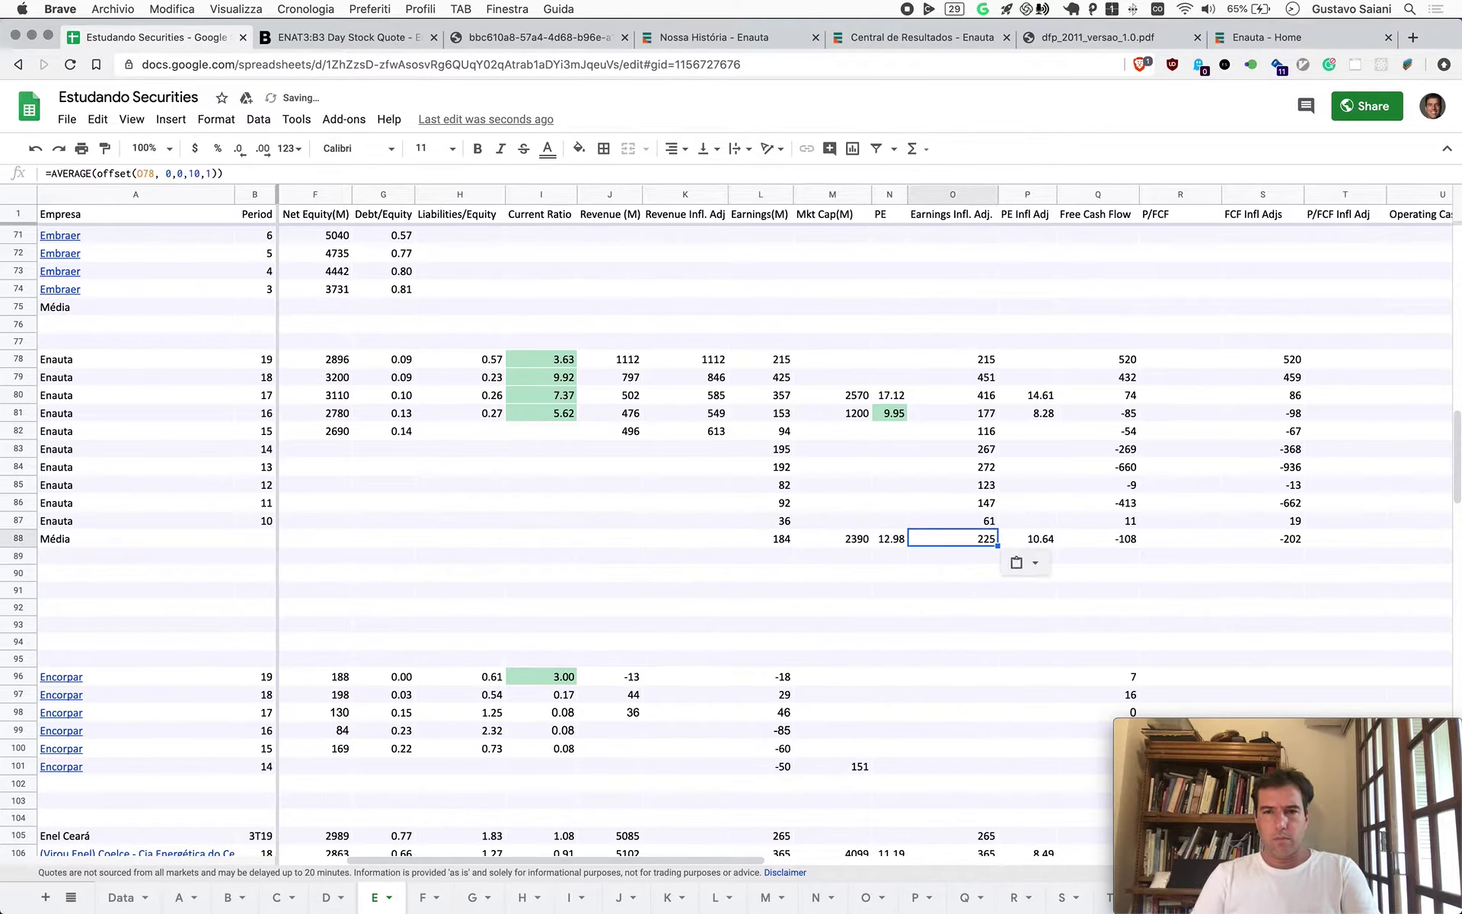
pyautogui.press('Right')
pyautogui.press('Right')
pyautogui.hotkey('ctrl', 'v')
pyautogui.press('Right')
pyautogui.press('Right')
pyautogui.hotkey('ctrl', 'v')
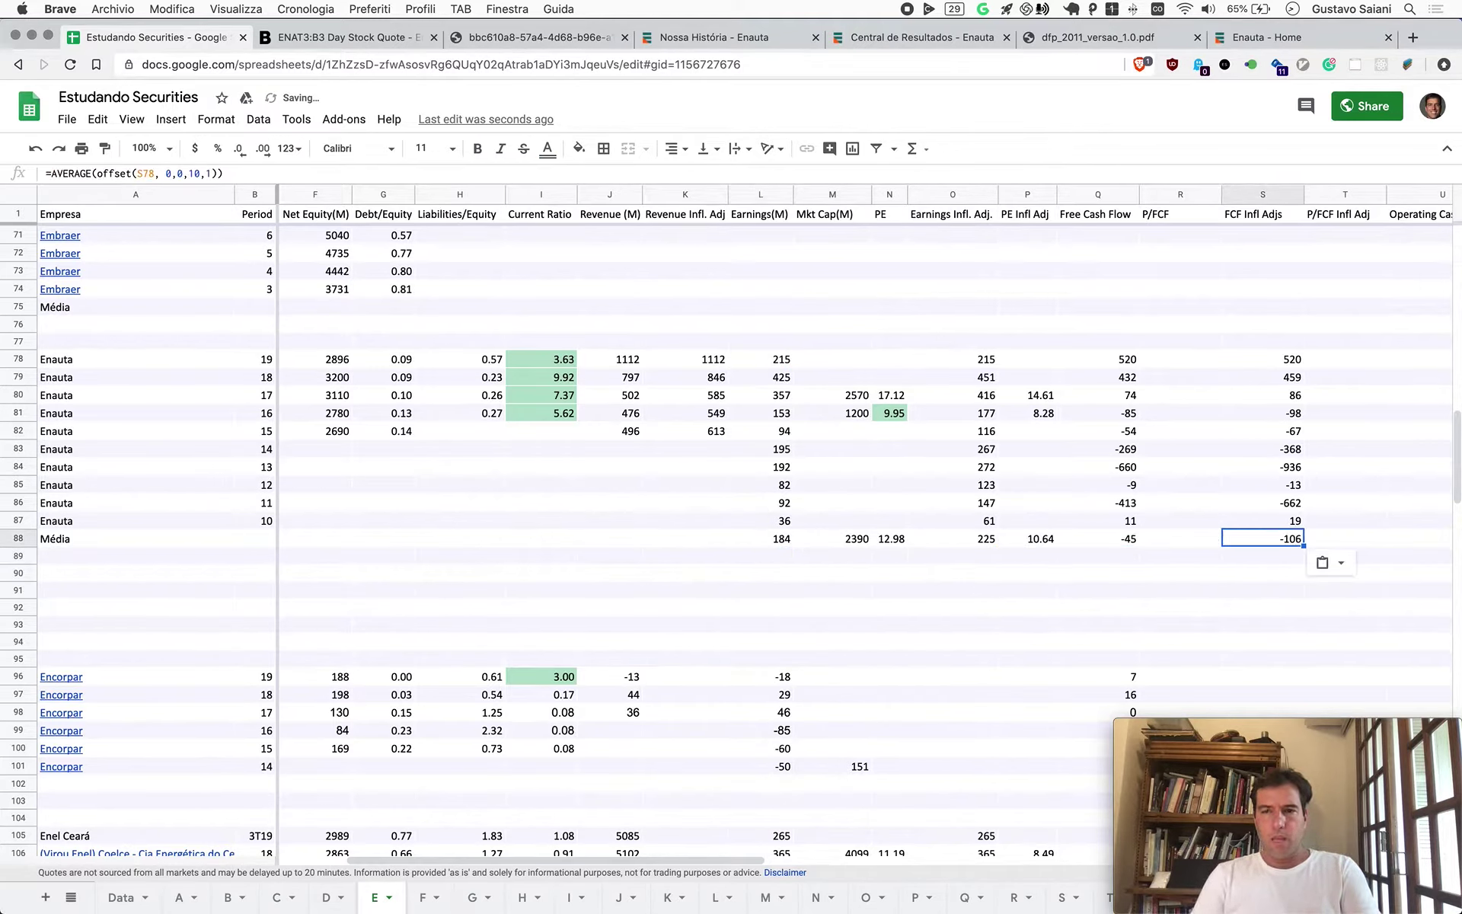
# Review the averages, PE formula and Mkt Cap entry across Enauta's Média row
pyautogui.press('Left')
pyautogui.press('Left')
pyautogui.press('Right')
pyautogui.press('Right')
pyautogui.press('Left')
pyautogui.press('Left')
pyautogui.press('Left')
pyautogui.press('Left')
pyautogui.press('Left')
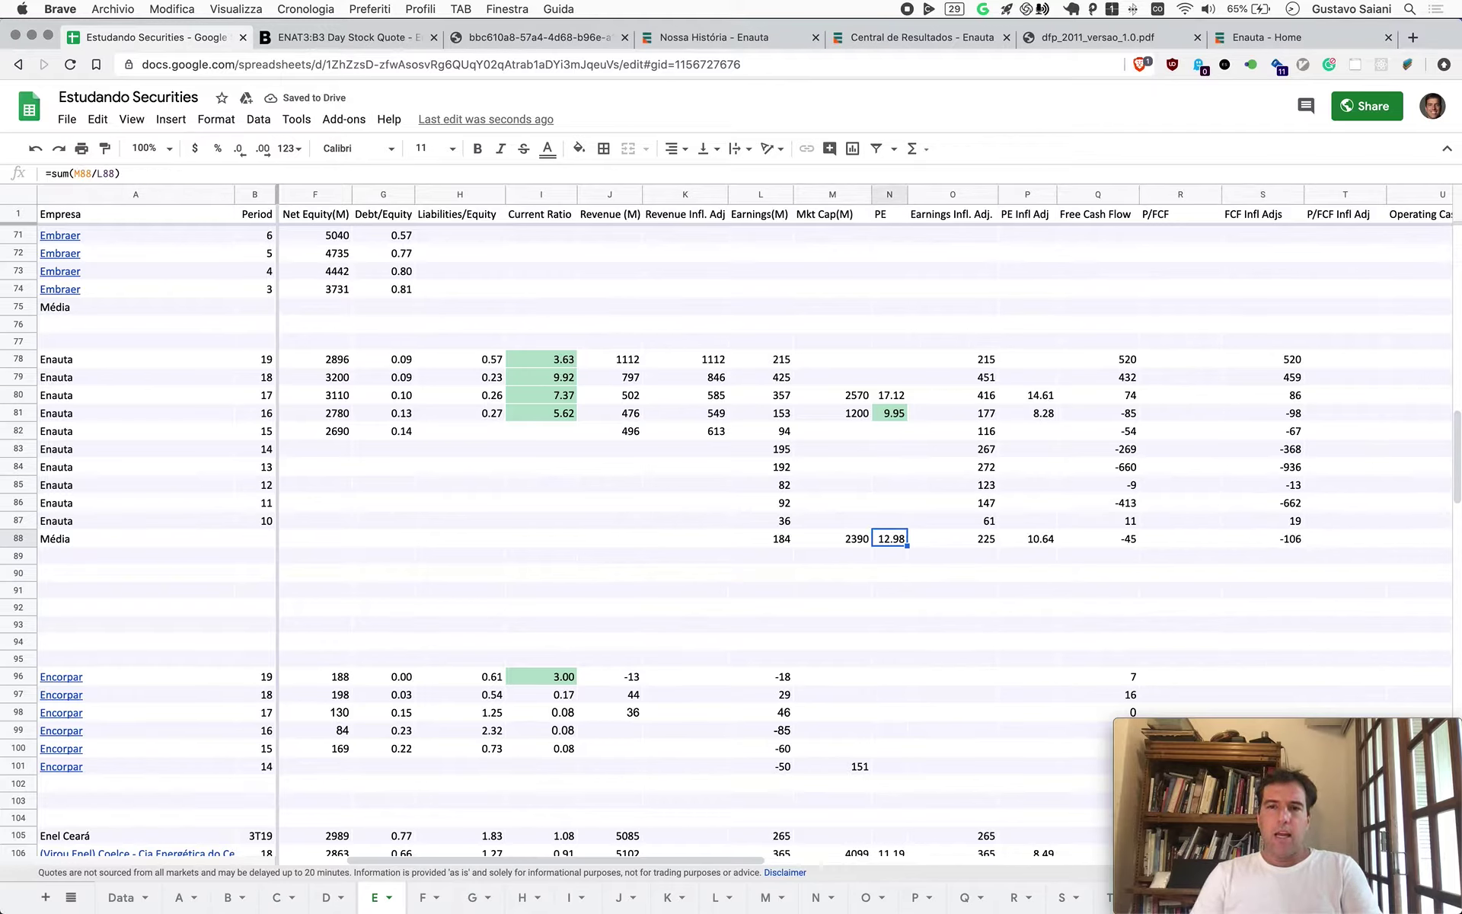
pyautogui.click(832, 538)
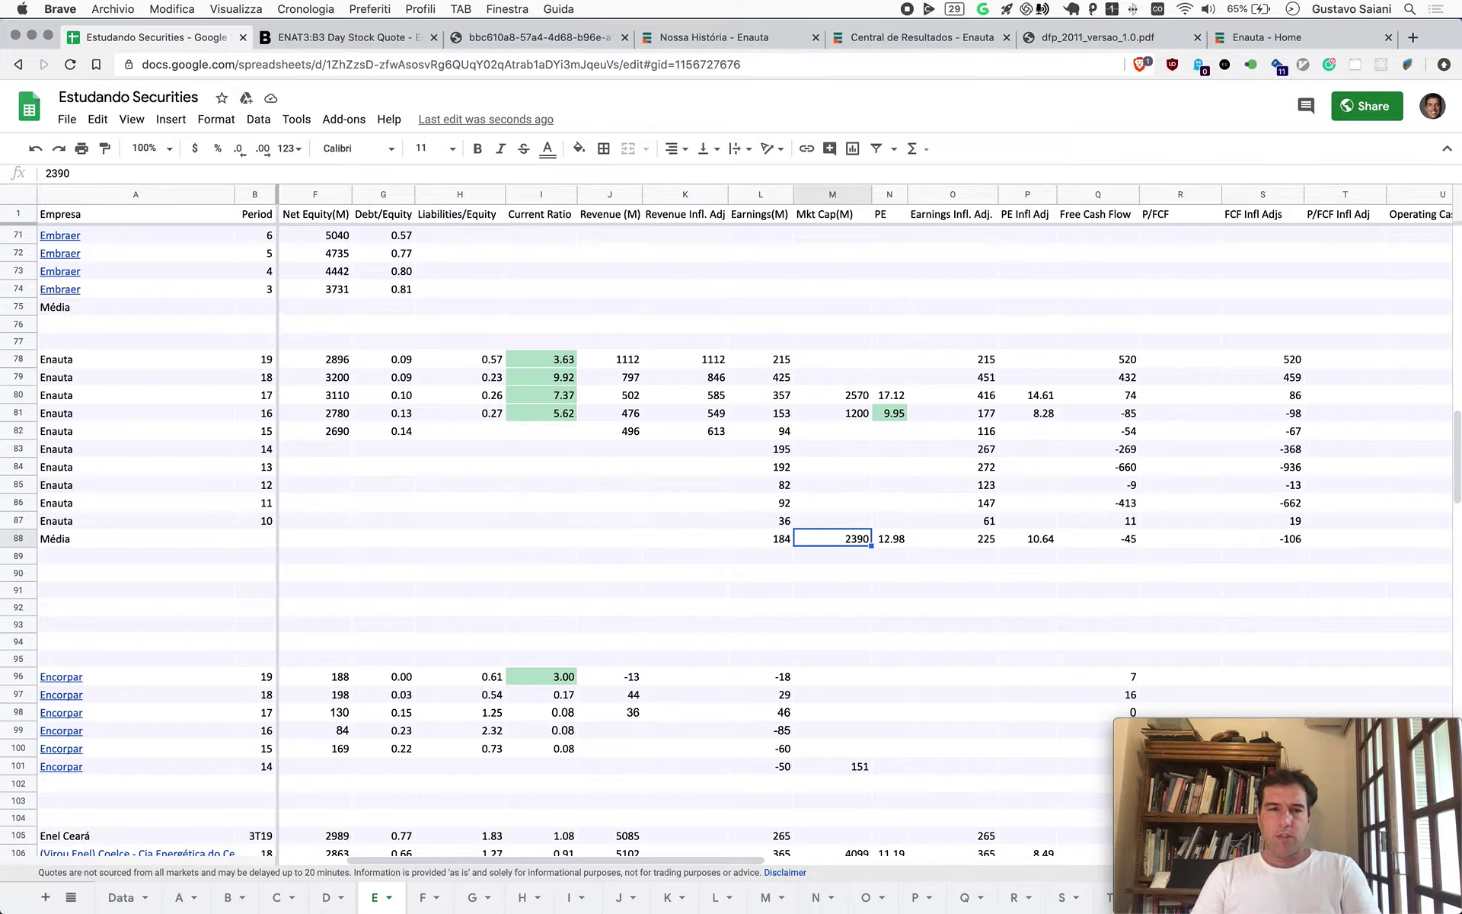
# Rename the label of Enauta's Média row to "Média 10 anos"
pyautogui.press('Left')
pyautogui.press('Left')
pyautogui.press('Left')
pyautogui.press('Left')
pyautogui.press('Left')
pyautogui.press('Left')
pyautogui.press('Left')
pyautogui.press('Left')
pyautogui.press('Left')
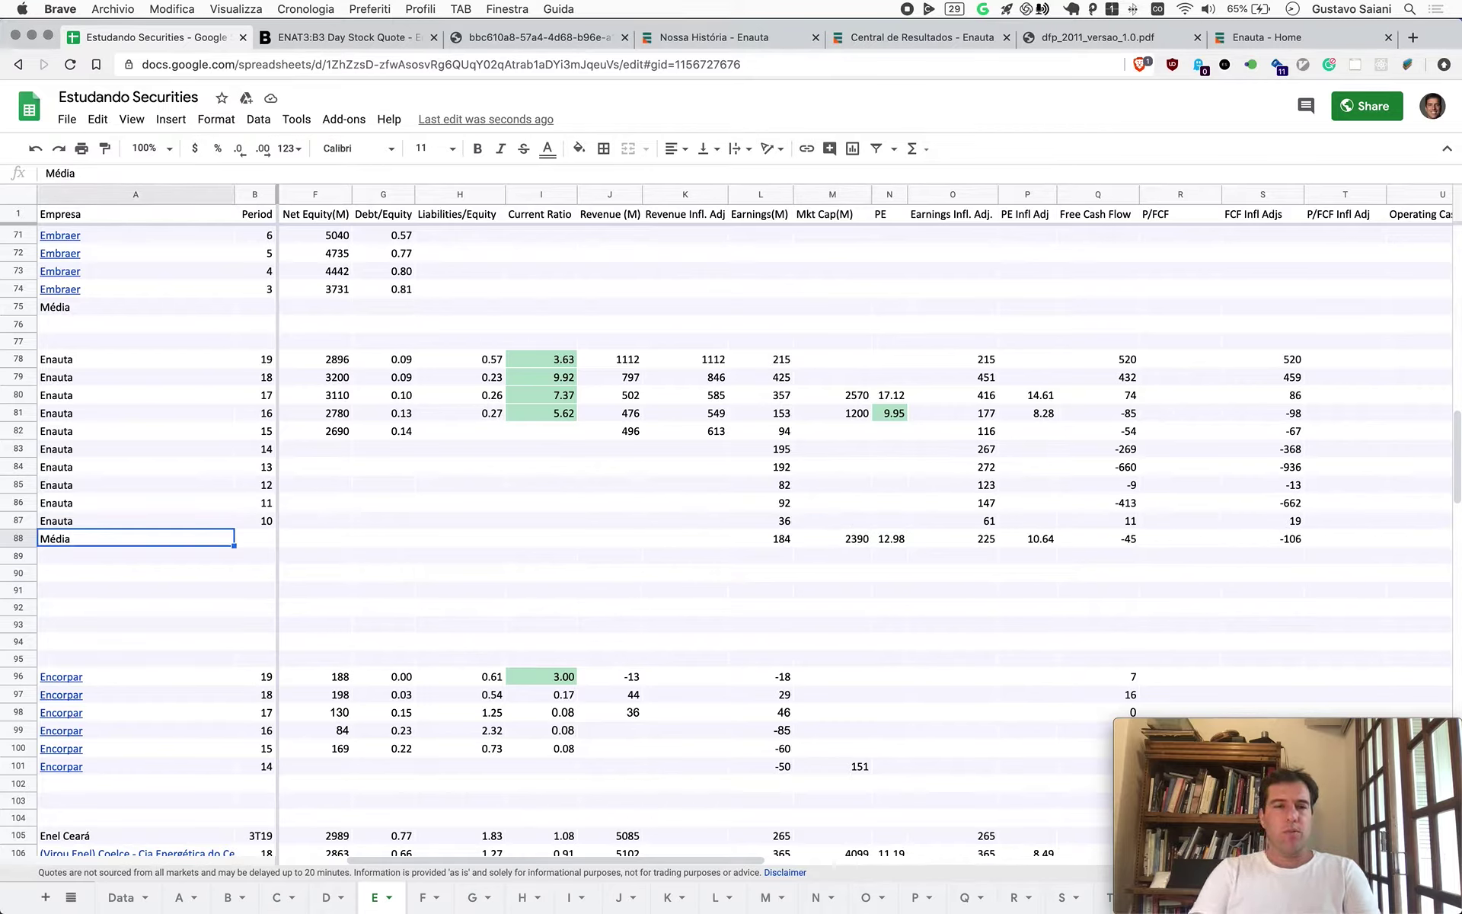
pyautogui.press('Return')
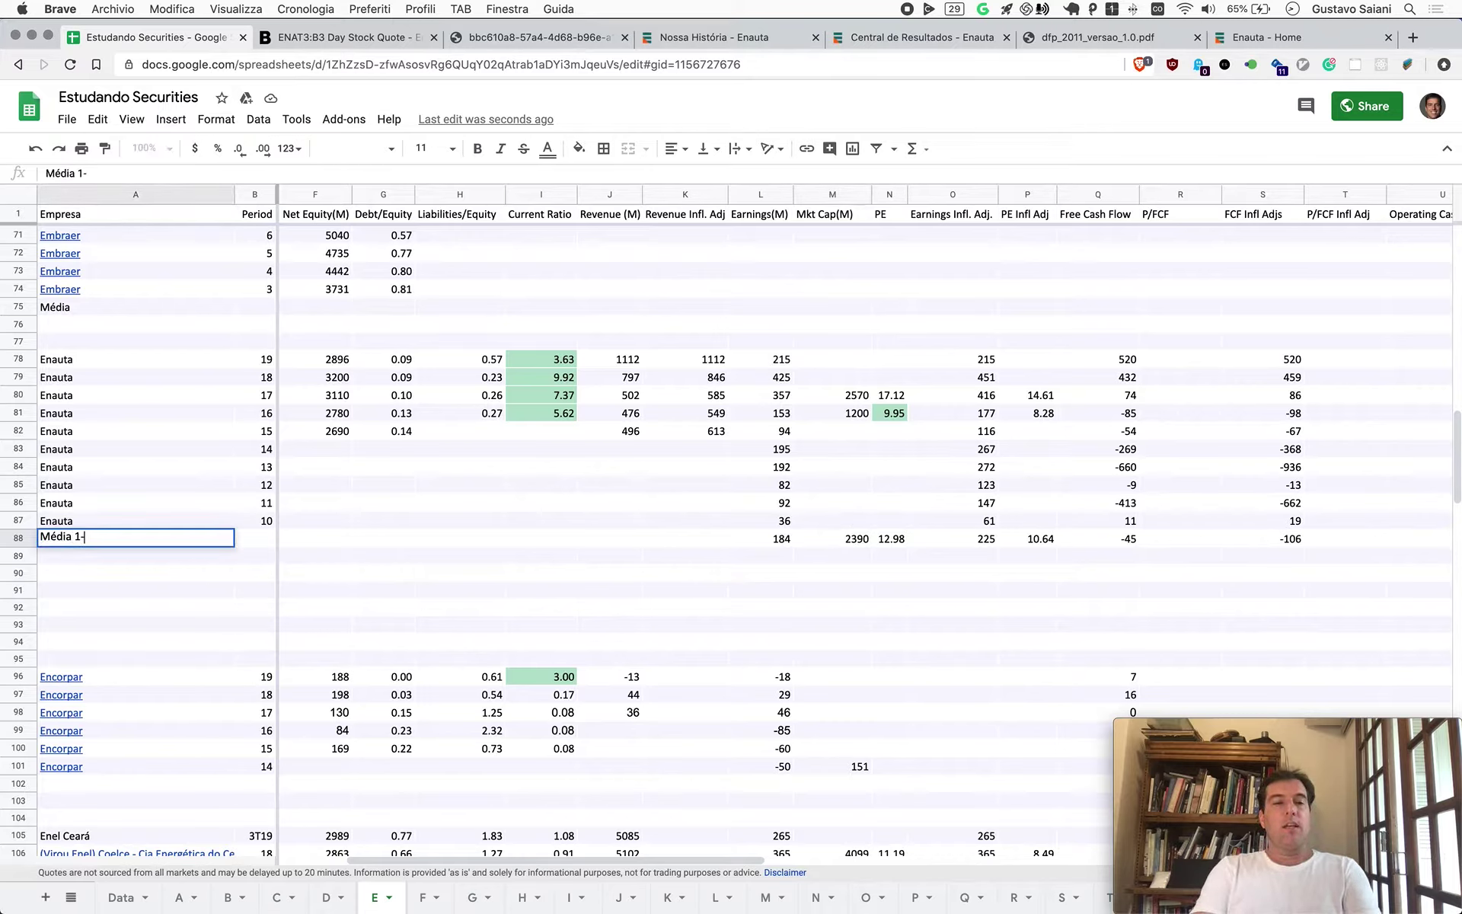
pyautogui.write('10 anos')
pyautogui.press('Return')
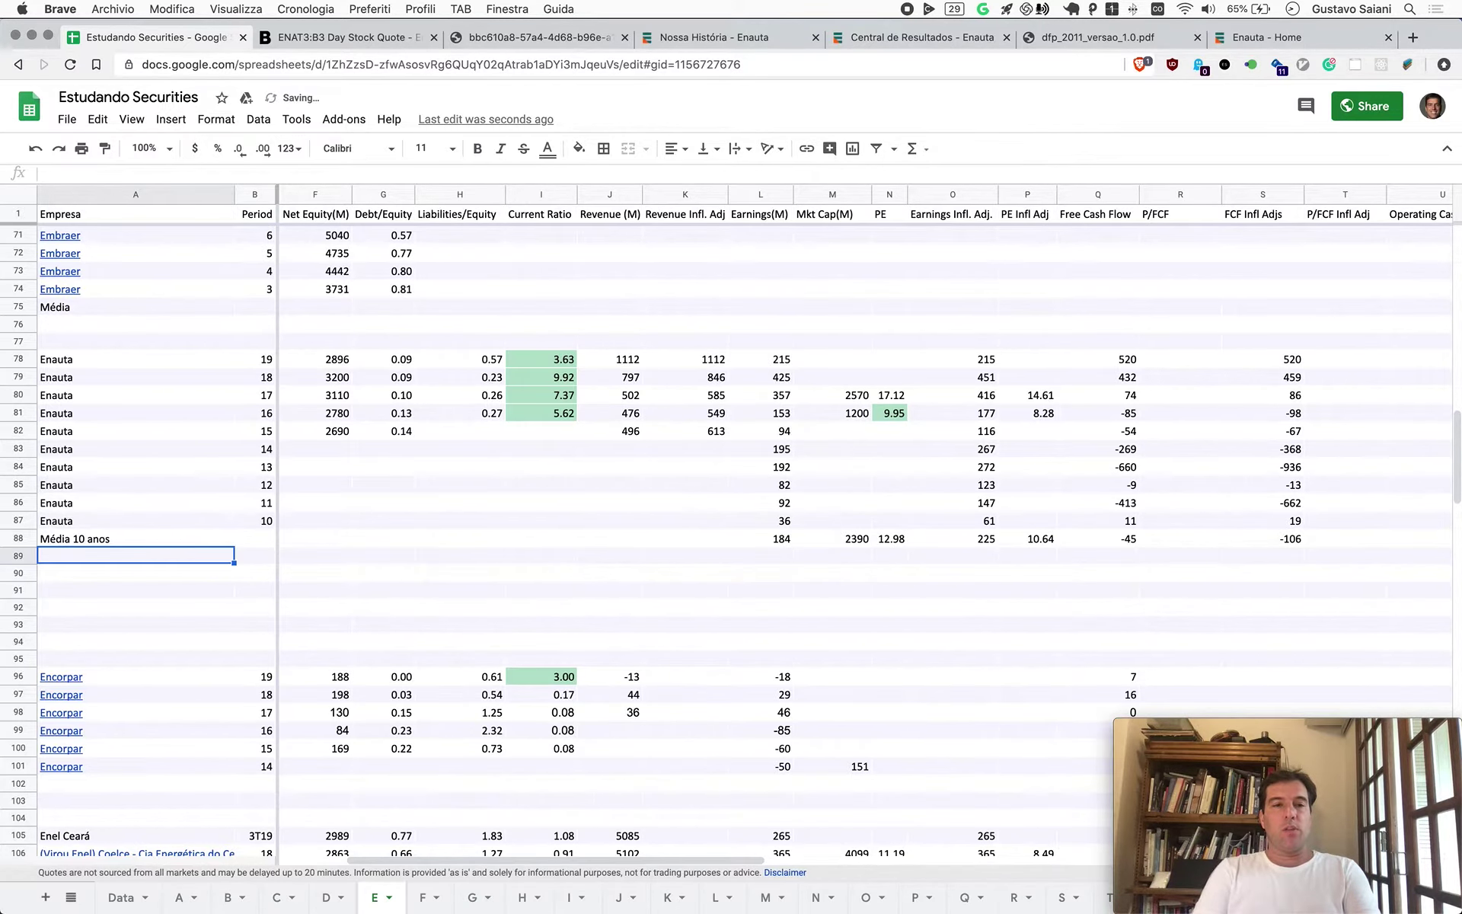
# Duplicate the "Média 10 anos" label into the row below and change the copy to "Média 5 anos"
pyautogui.press('Up')
pyautogui.hotkey('ctrl', 'c')
pyautogui.press('Down')
pyautogui.hotkey('ctrl', 'v')
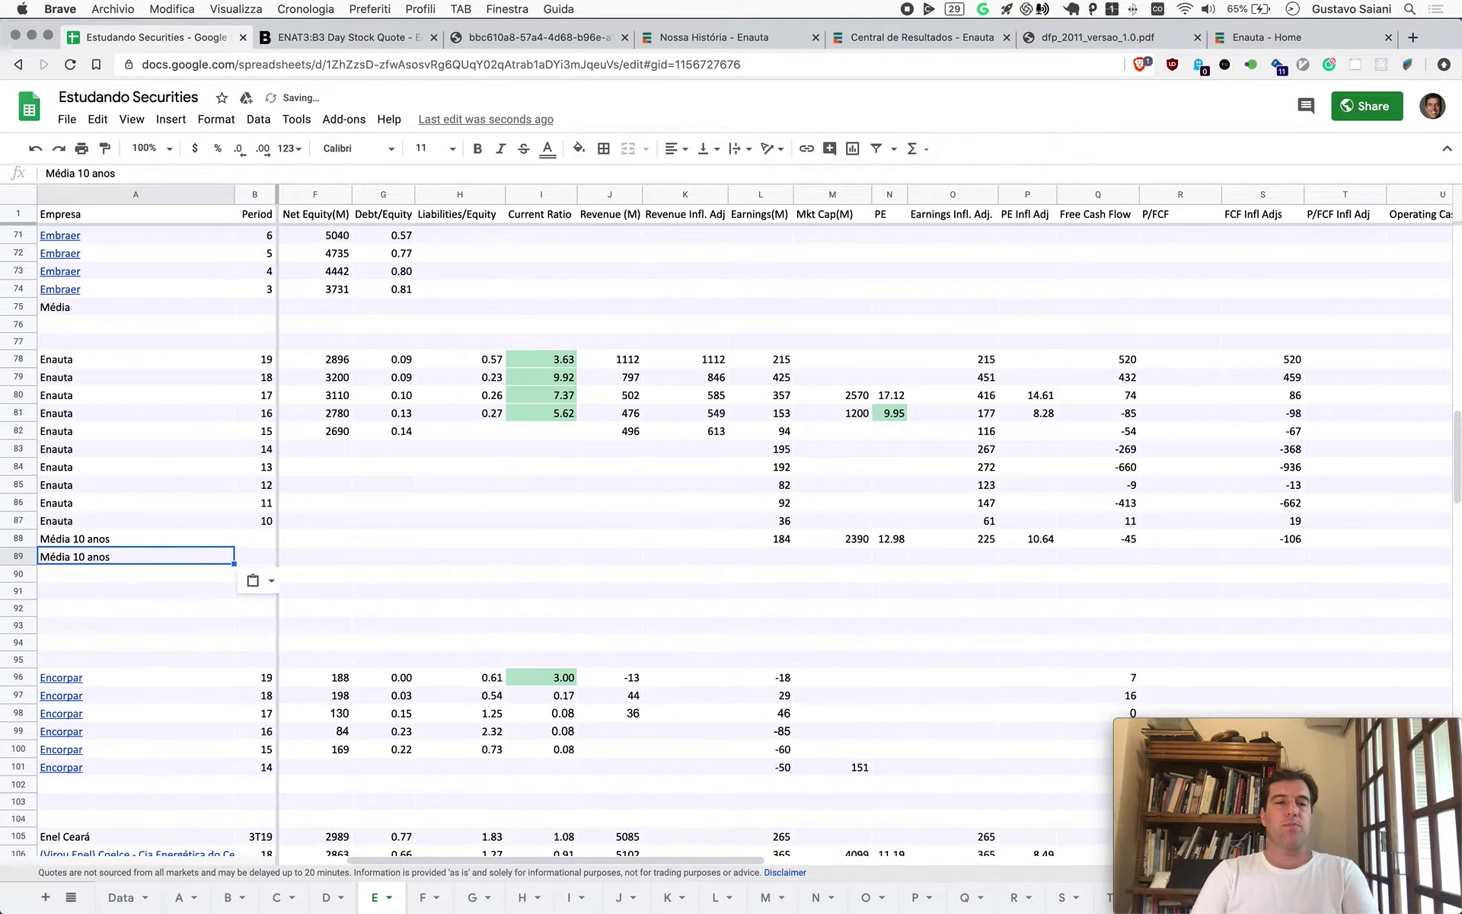
pyautogui.doubleClick(90, 556)
pyautogui.press('BackSpace')
pyautogui.press('BackSpace')
pyautogui.write('5')
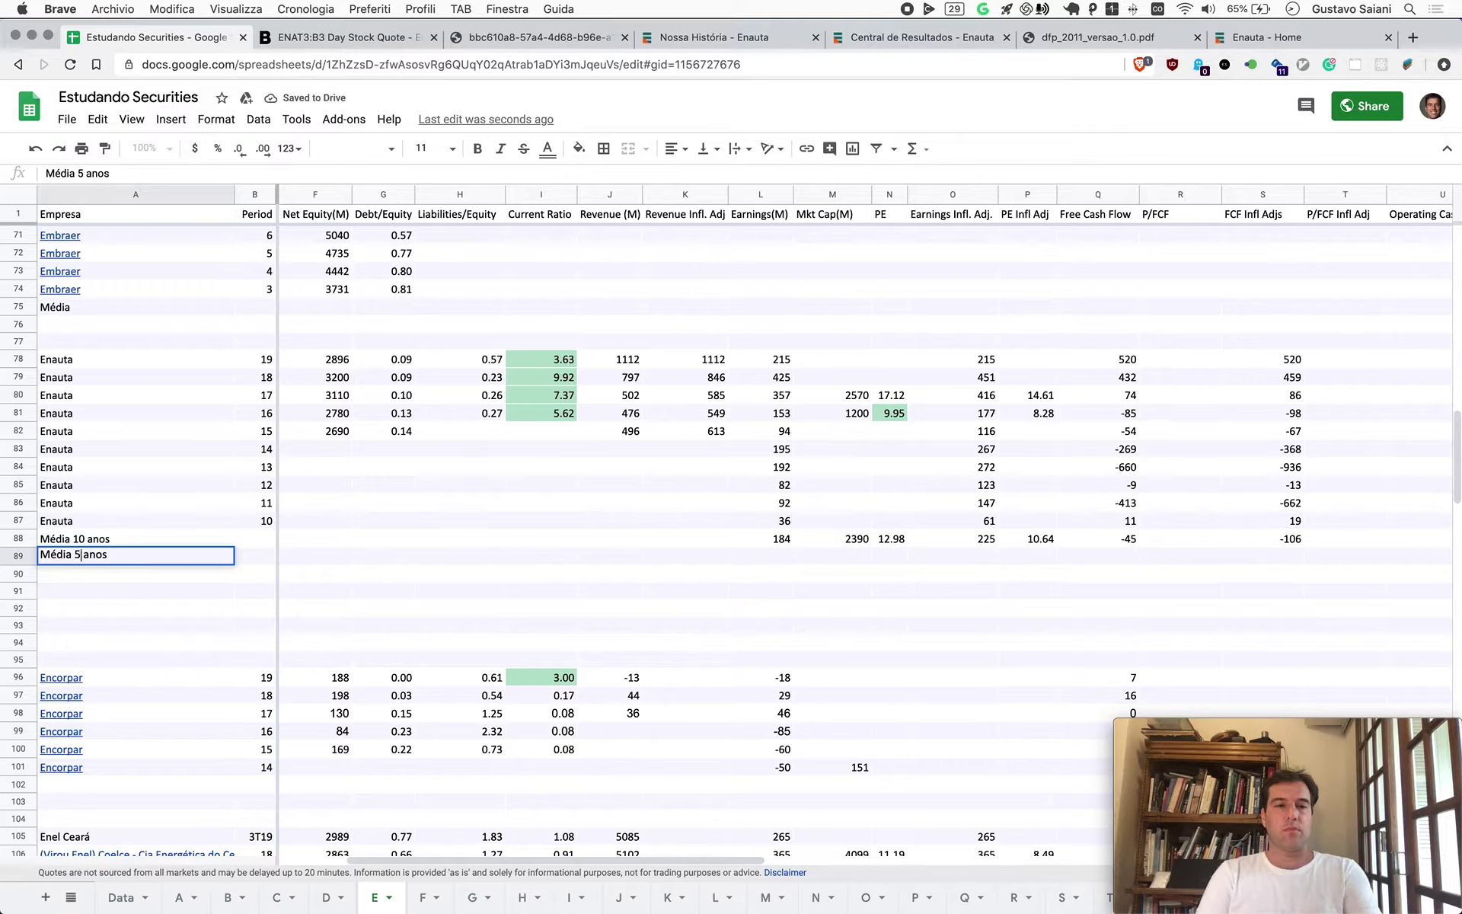
pyautogui.press('Return')
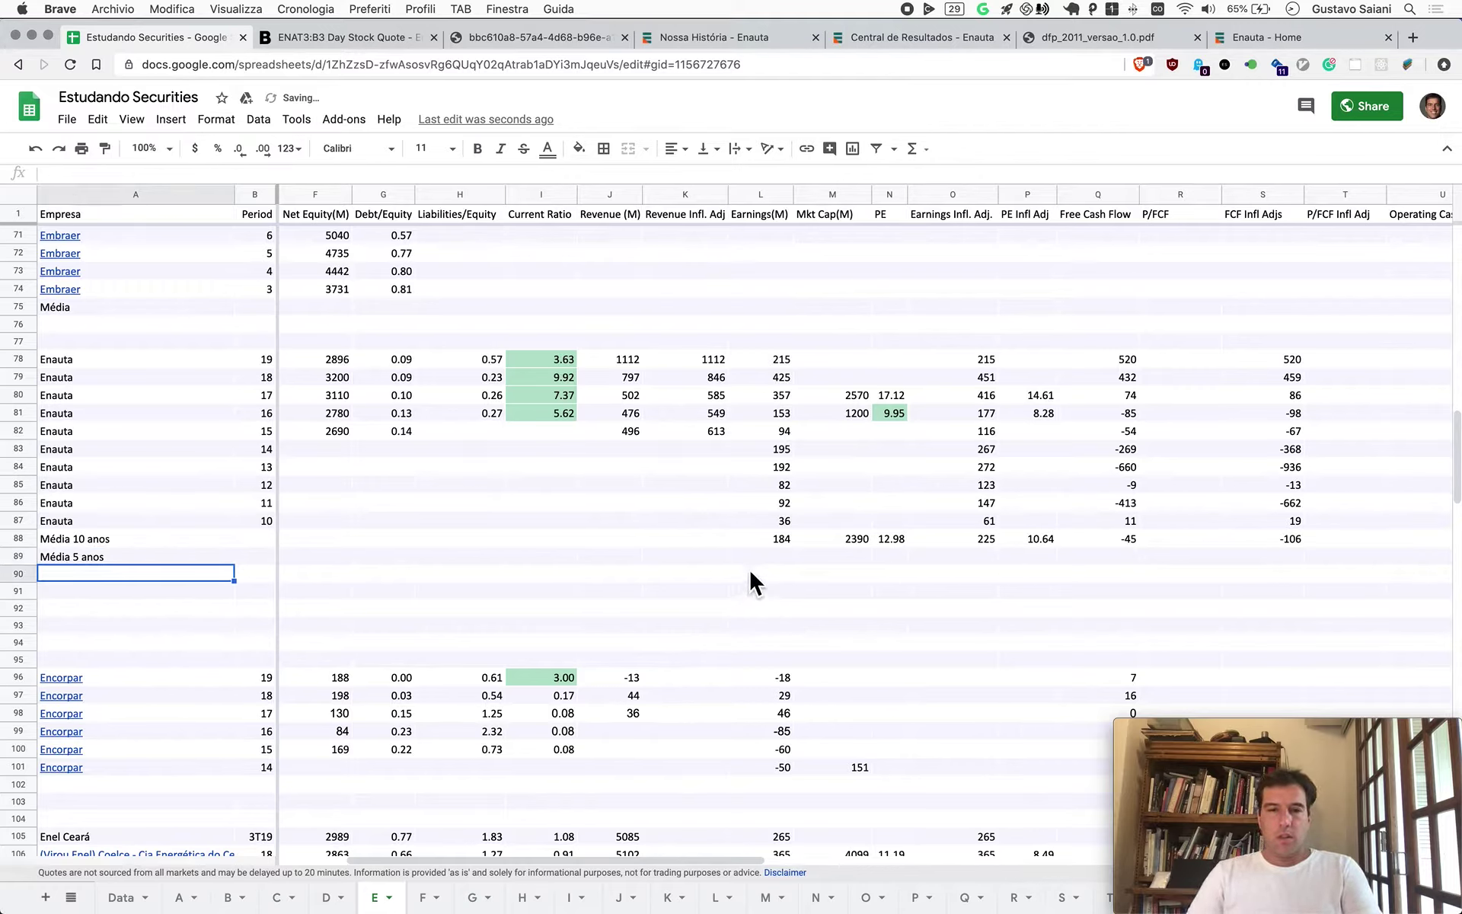
# Copy the Earnings average formula from the Média 10 anos row into the Média 5 anos row
pyautogui.click(775, 538)
pyautogui.press('super+c')
pyautogui.press('Down')
pyautogui.press('super+v')
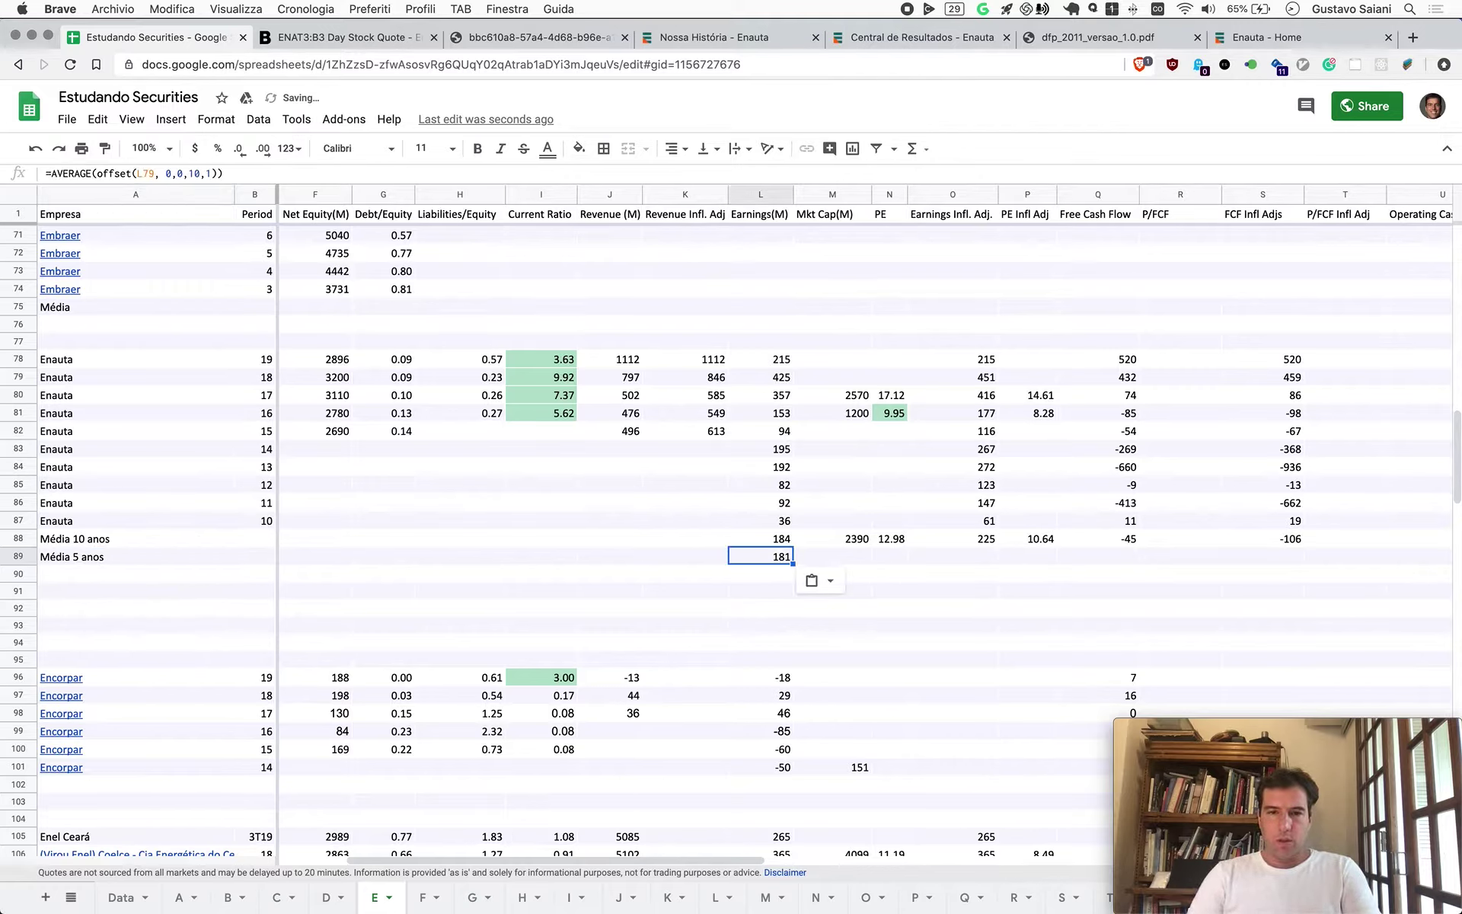
# Change the Média 5 anos Earnings formula to average five rows starting at L78: =AVERAGE(offset(L78, 0,0,5,1))
pyautogui.press('Return')
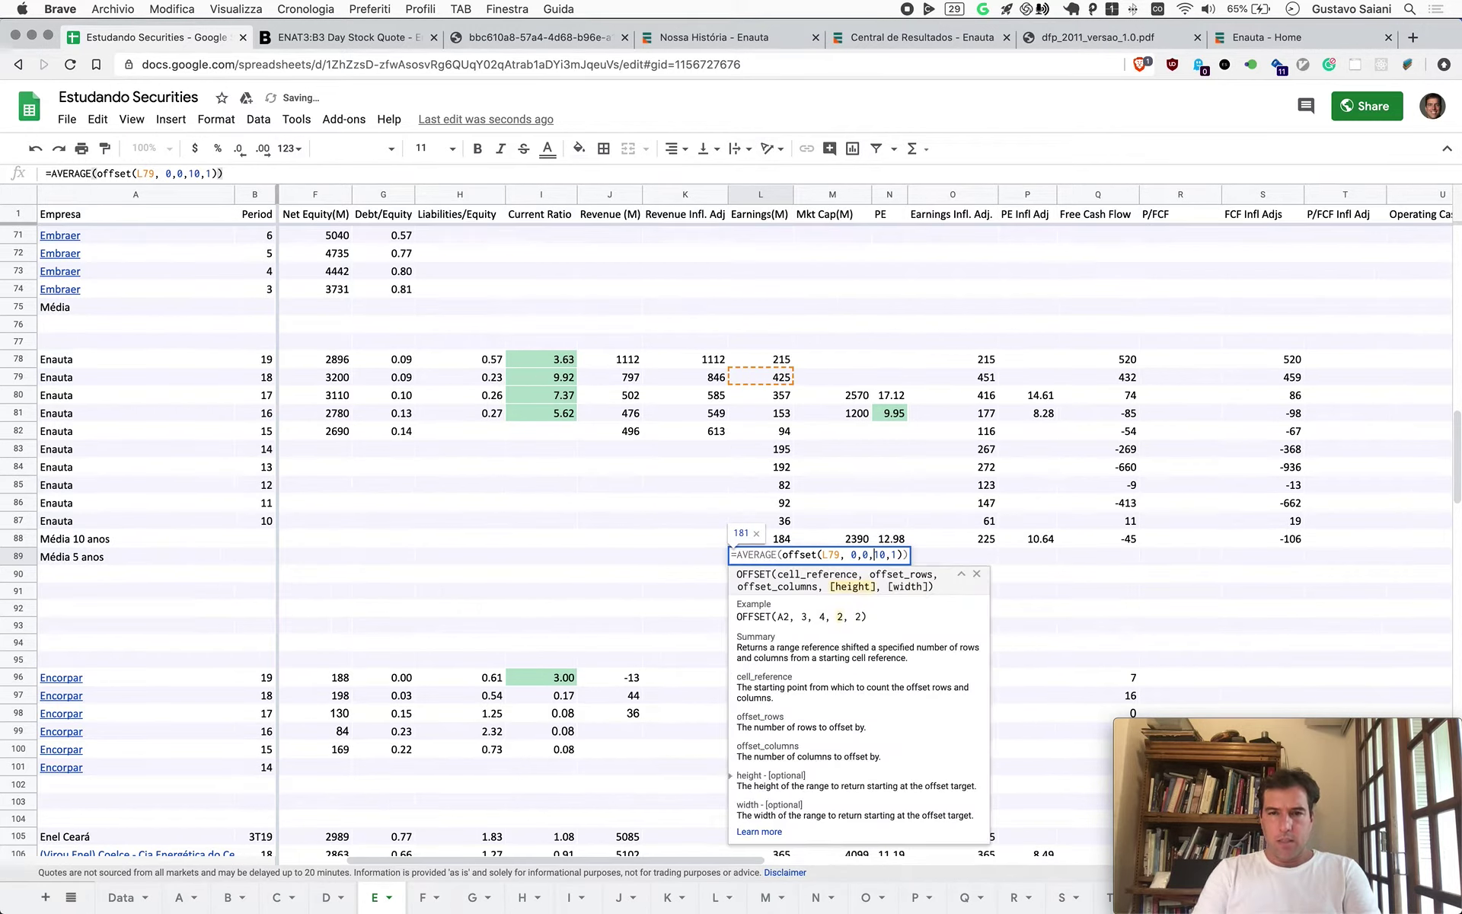
pyautogui.press('Left')
pyautogui.press('Left')
pyautogui.press('Left')
pyautogui.press('Left')
pyautogui.press('Left')
pyautogui.press('Left')
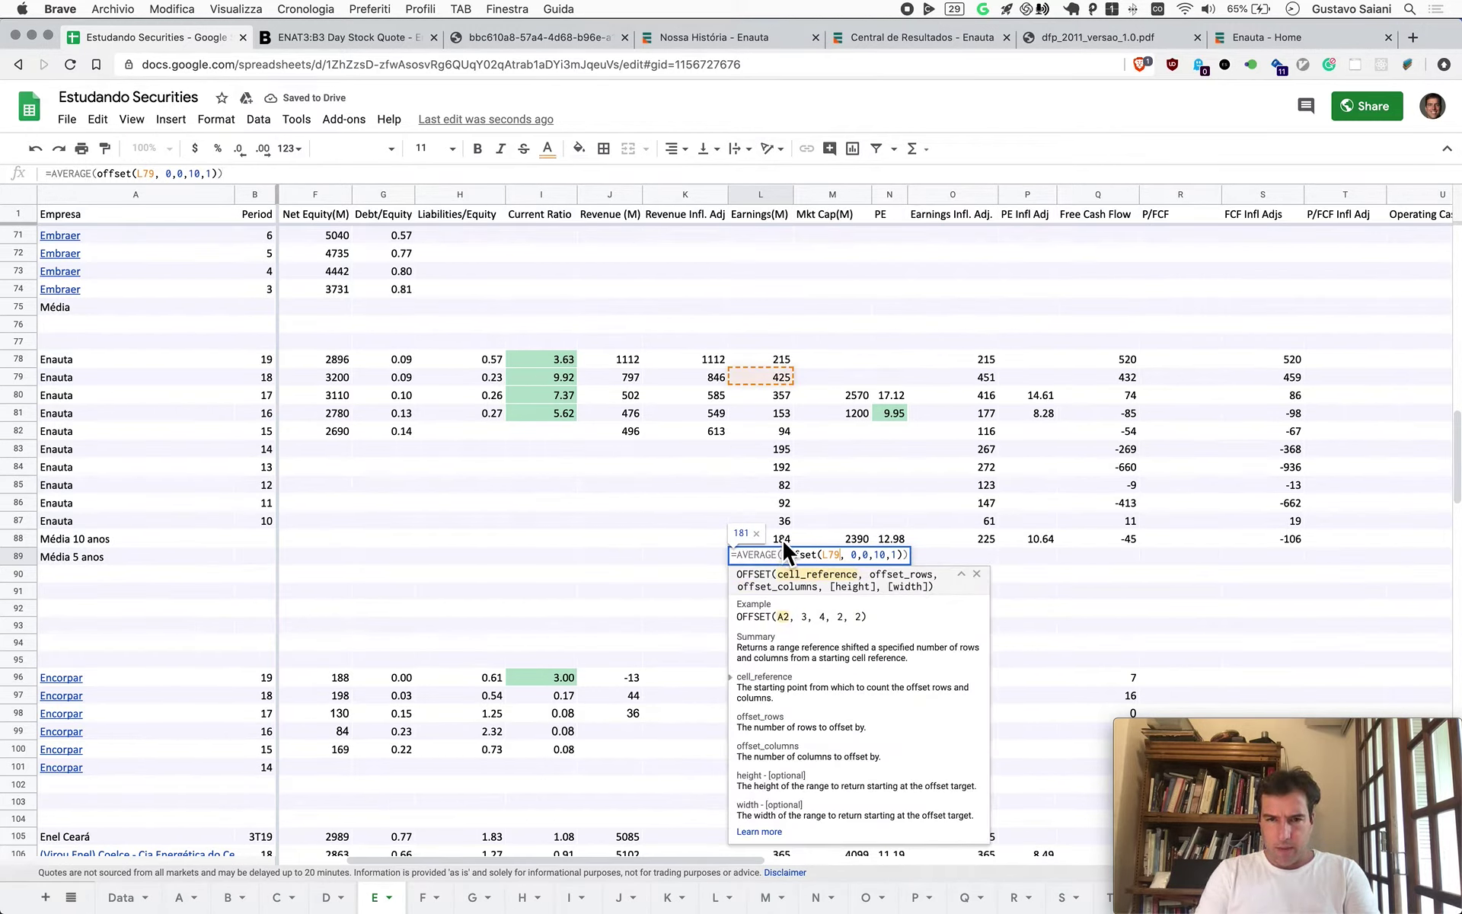
pyautogui.press('BackSpace')
pyautogui.write('8')
pyautogui.press('Right')
pyautogui.press('Right')
pyautogui.press('Right')
pyautogui.press('Right')
pyautogui.press('Right')
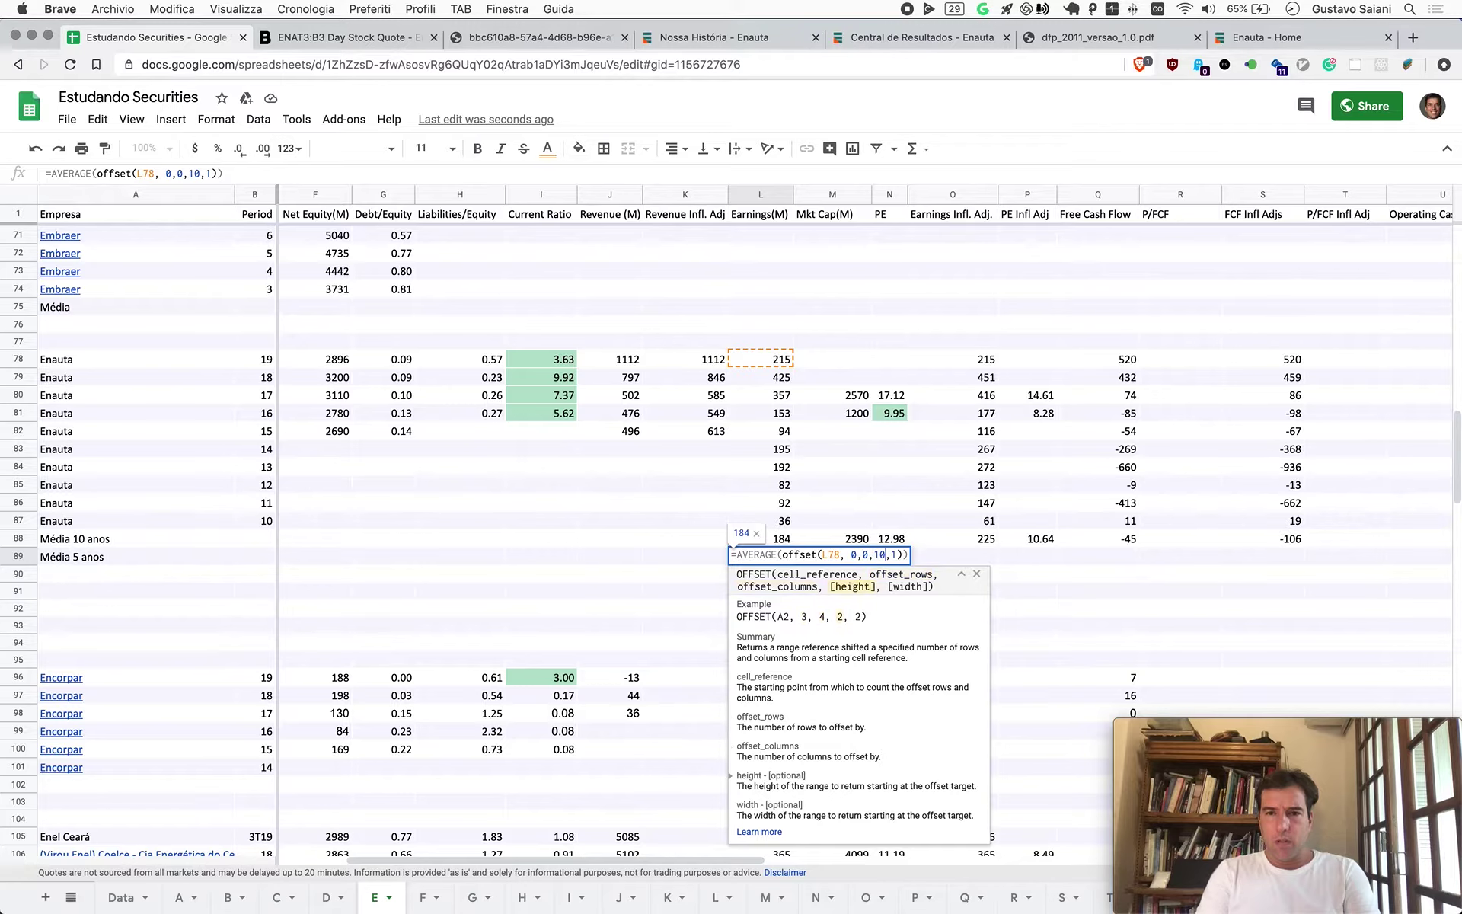
pyautogui.press('BackSpace')
pyautogui.press('BackSpace')
pyautogui.write('5')
pyautogui.press('Return')
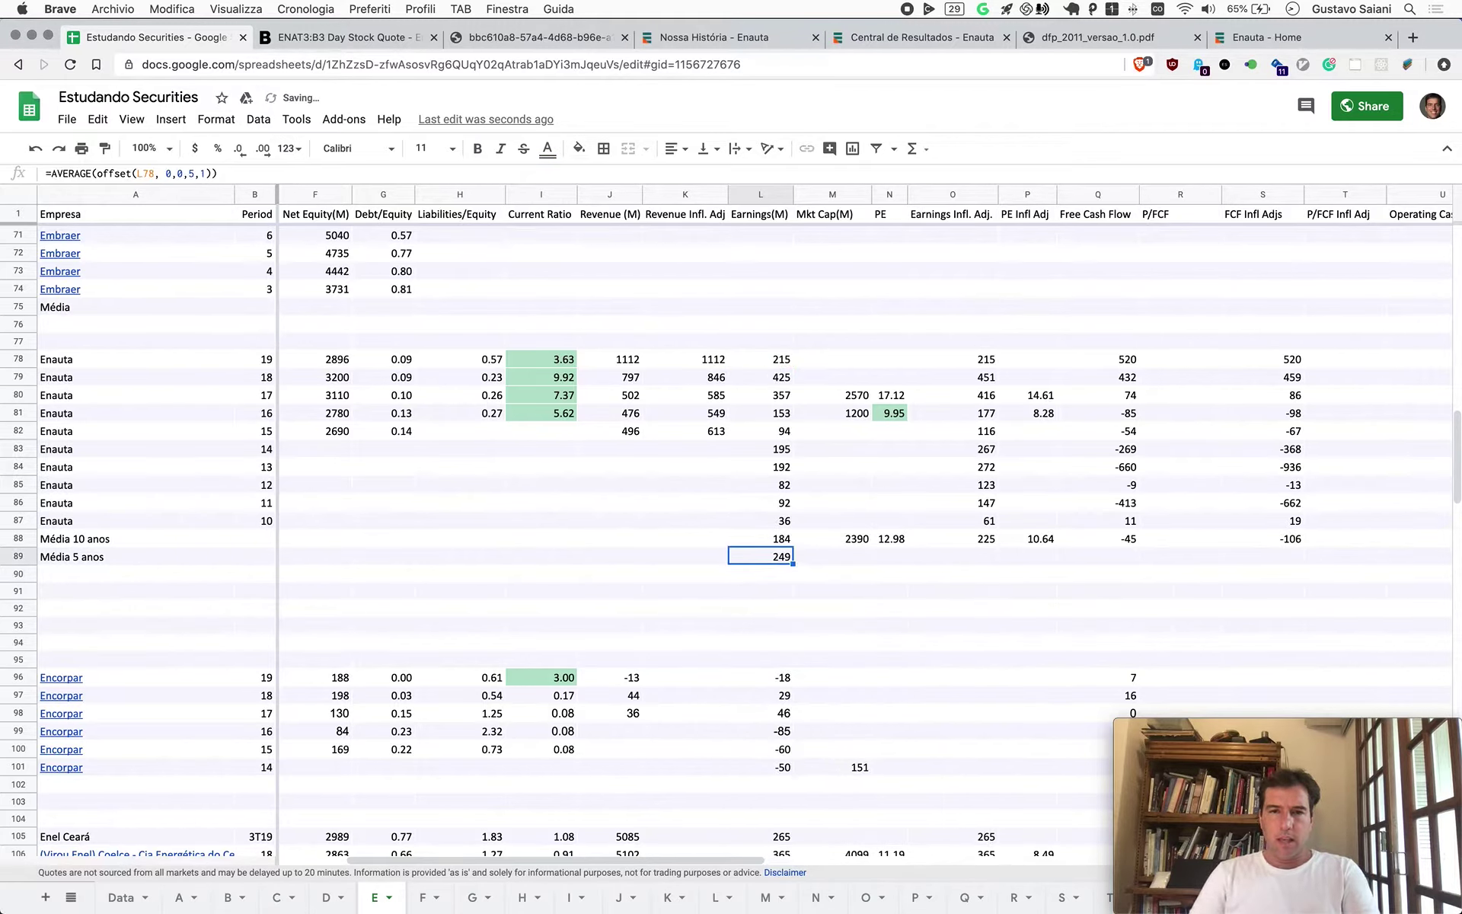
# Copy the five-year Earnings average formula into the Média 5 anos cells for Earnings Infl. Adj., Free Cash Flow and FCF Infl Adjs
pyautogui.hotkey('ctrl', 'c')
pyautogui.press('Right')
pyautogui.press('Right')
pyautogui.press('Right')
pyautogui.hotkey('ctrl', 'v')
pyautogui.press('Right')
pyautogui.press('Right')
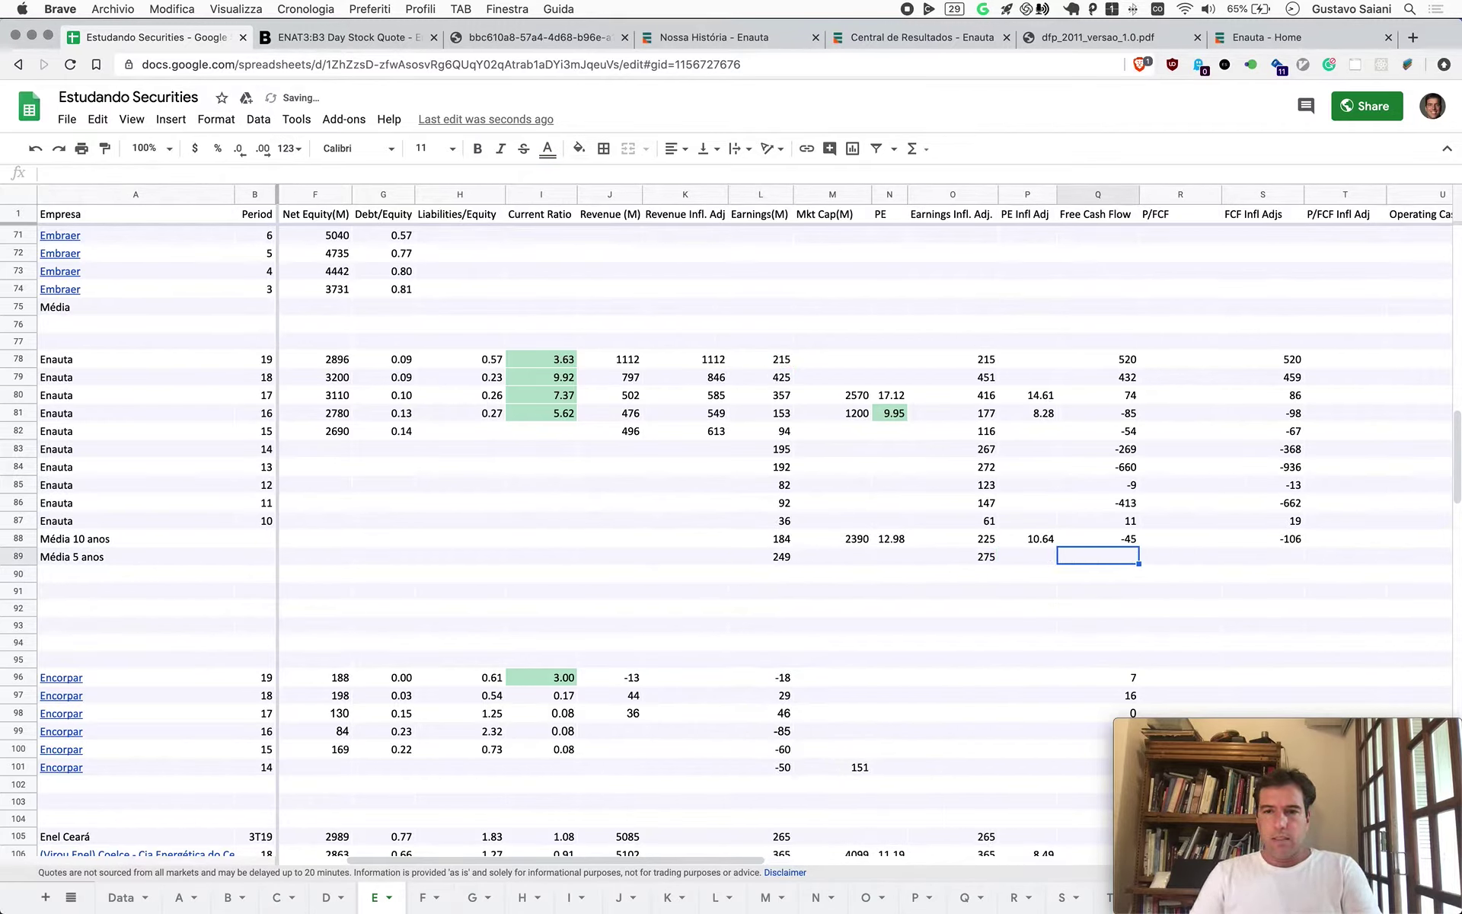
pyautogui.hotkey('ctrl', 'v')
pyautogui.press('Right')
pyautogui.press('Right')
pyautogui.hotkey('ctrl', 'v')
# Link the Média 5 anos Mkt Cap to the Média 10 anos Mkt Cap directly above with =M88
pyautogui.press('Left')
pyautogui.press('Left')
pyautogui.press('Left')
pyautogui.press('Left')
pyautogui.press('Left')
pyautogui.press('Left')
pyautogui.write('=')
pyautogui.press('Up')
pyautogui.press('Return')
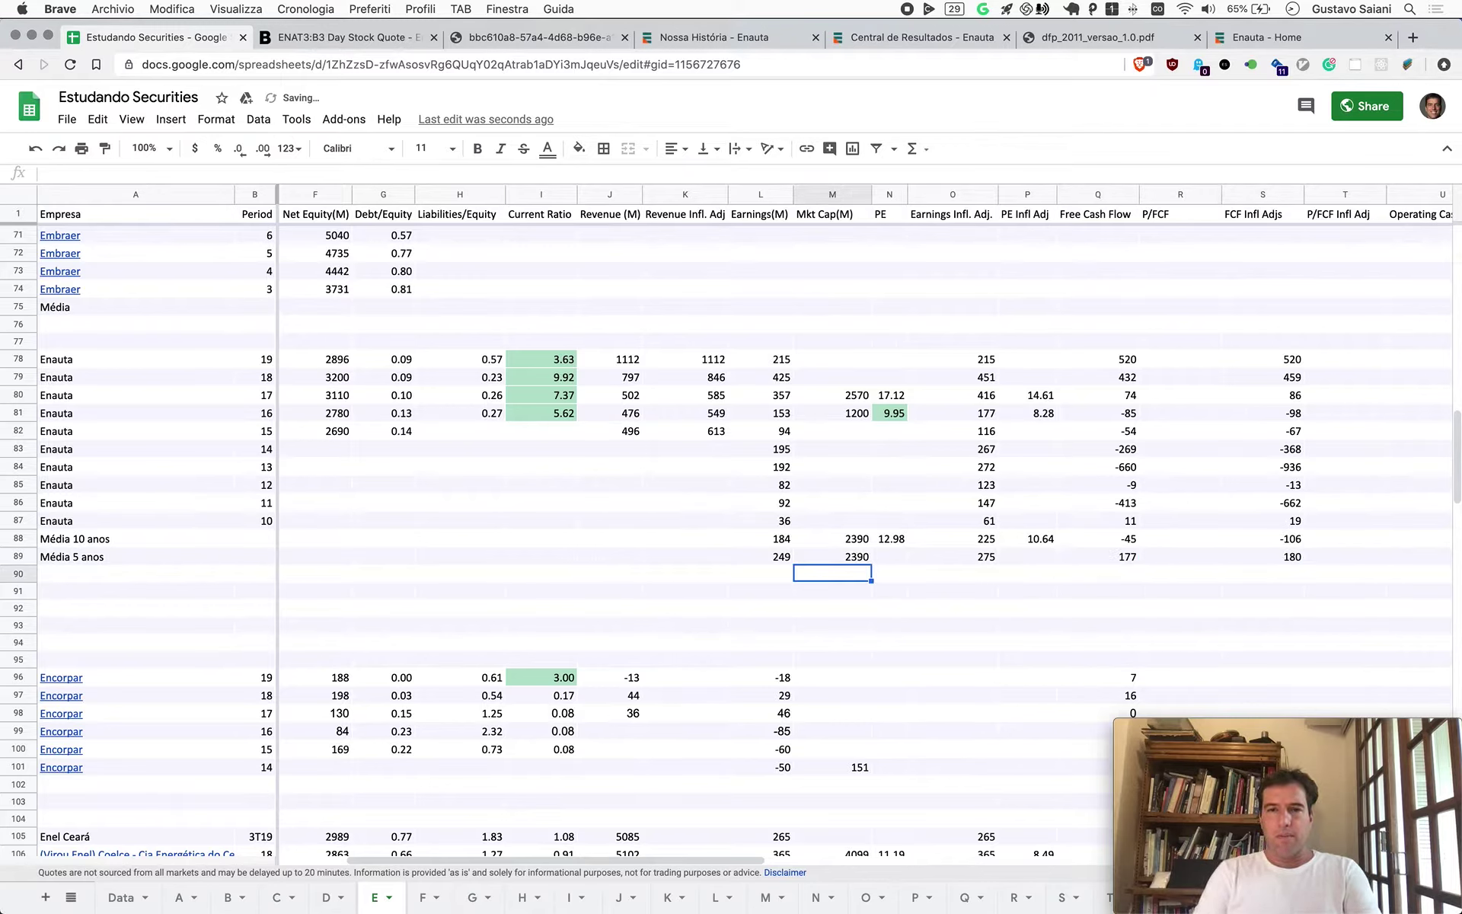
# Copy the PE and PE Infl Adj formulas from Enauta's Média 10 anos row into the Média 5 anos row
pyautogui.press('Right')
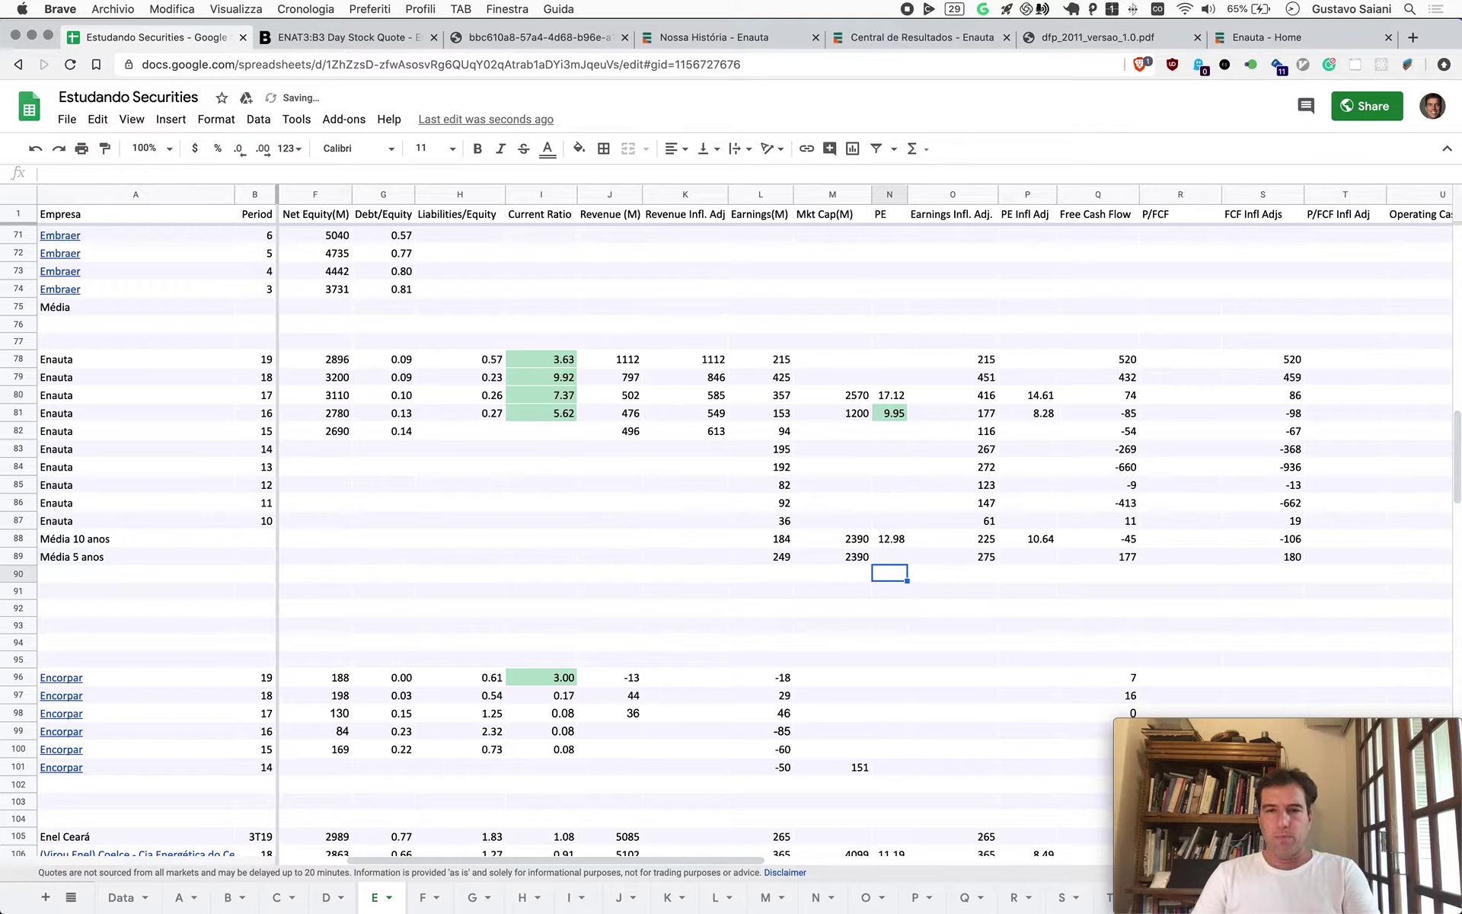
pyautogui.press('Up')
pyautogui.press('Up')
pyautogui.hotkey('ctrl', 'c')
pyautogui.press('Down')
pyautogui.hotkey('ctrl', 'v')
pyautogui.press('Right')
pyautogui.press('Right')
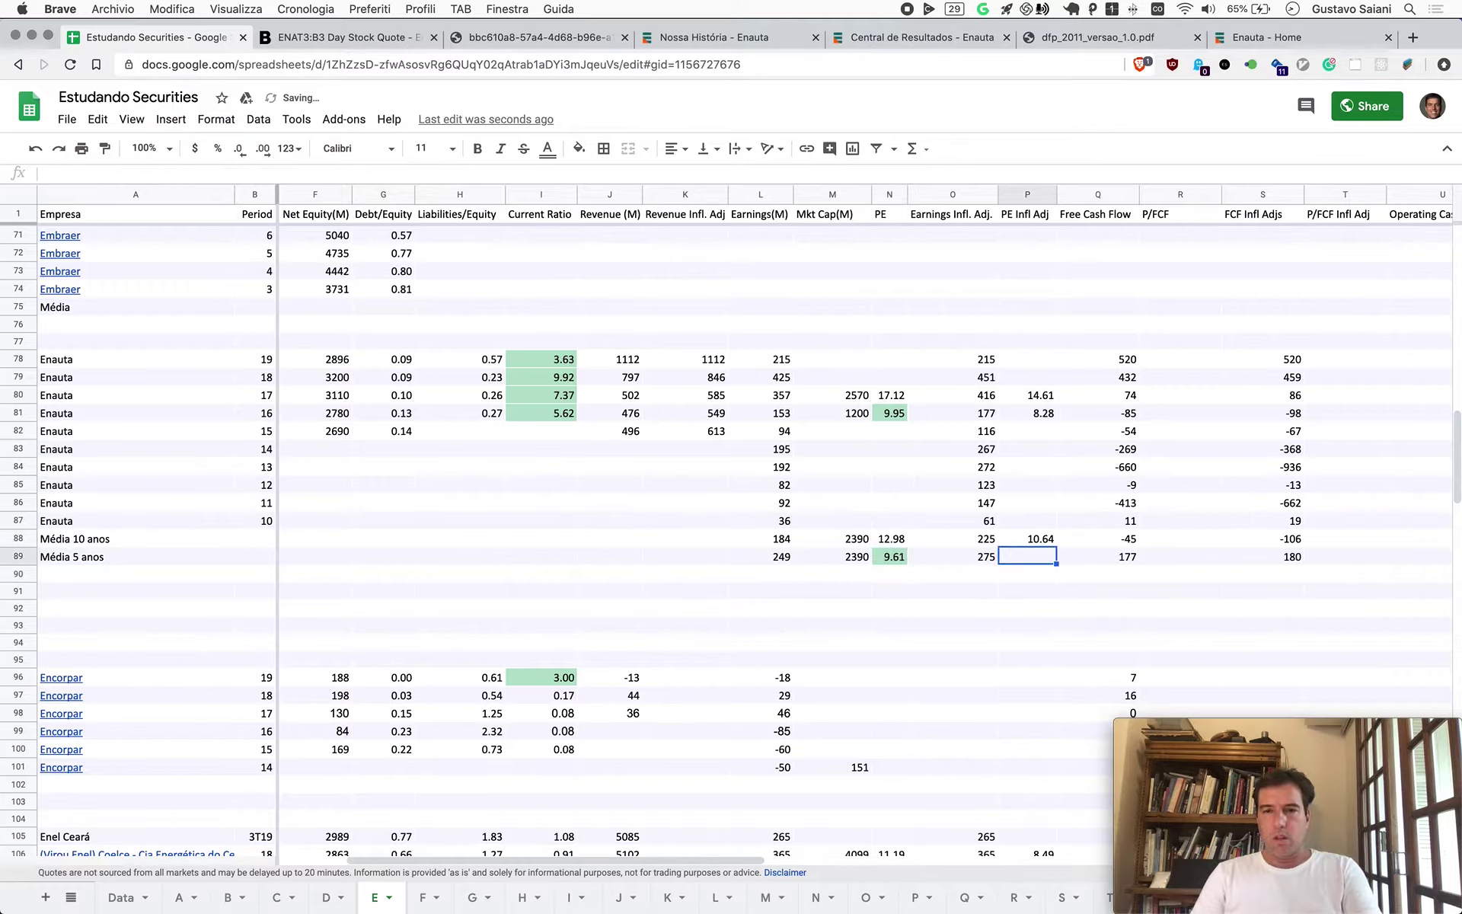
pyautogui.press('Up')
pyautogui.hotkey('ctrl', 'c')
pyautogui.press('Down')
pyautogui.hotkey('ctrl', 'v')
# Calculate P/FCF in the Média 10 anos row by dividing its Mkt Cap by its Free Cash Flow
pyautogui.press('Right')
pyautogui.press('Right')
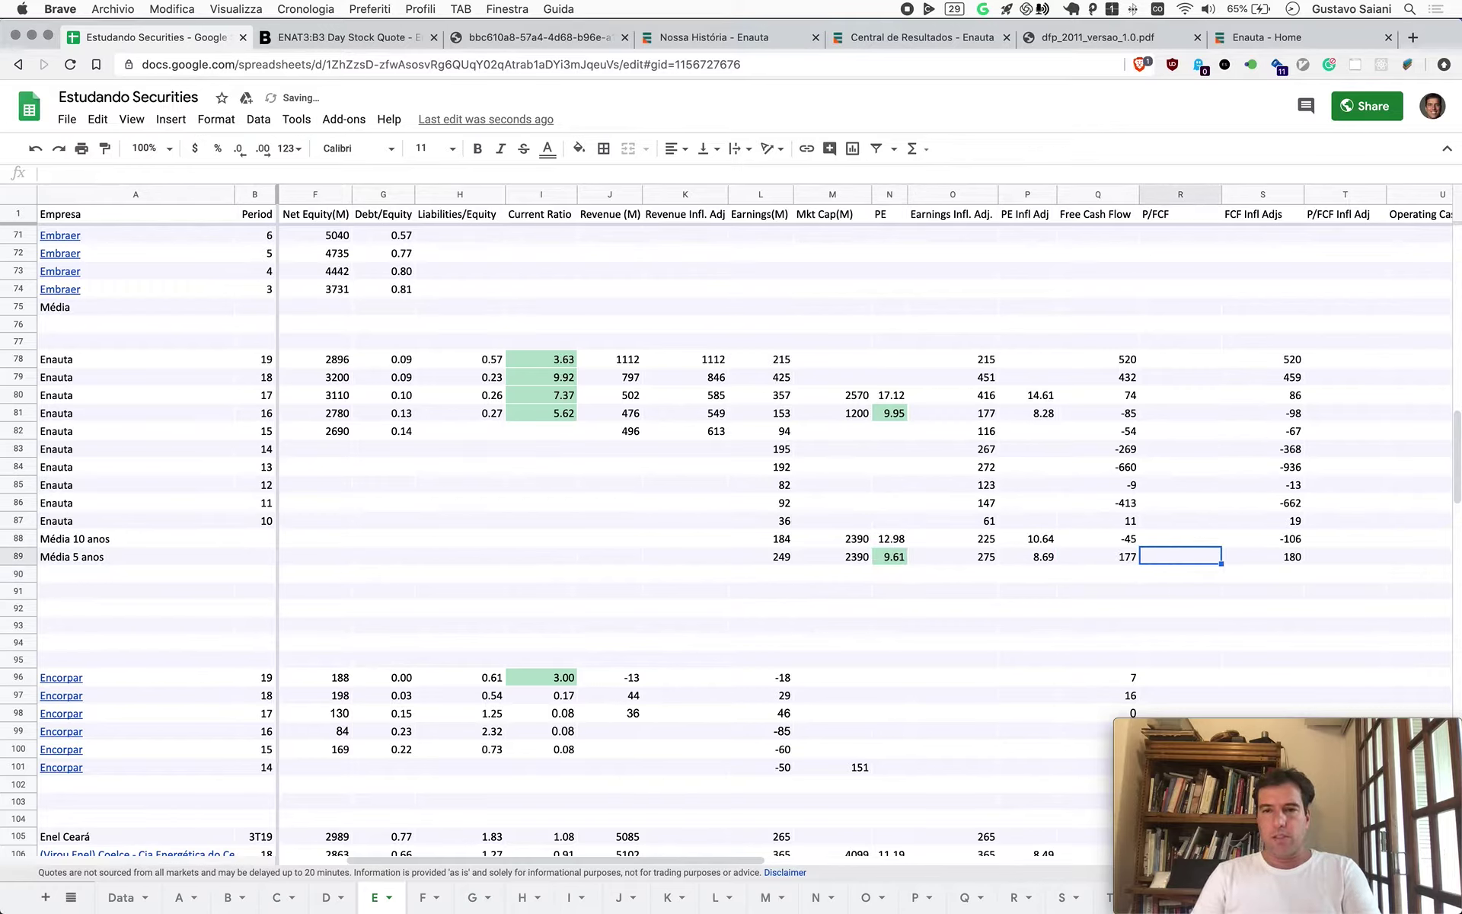
pyautogui.press('Right')
pyautogui.press('Right')
pyautogui.press('Right')
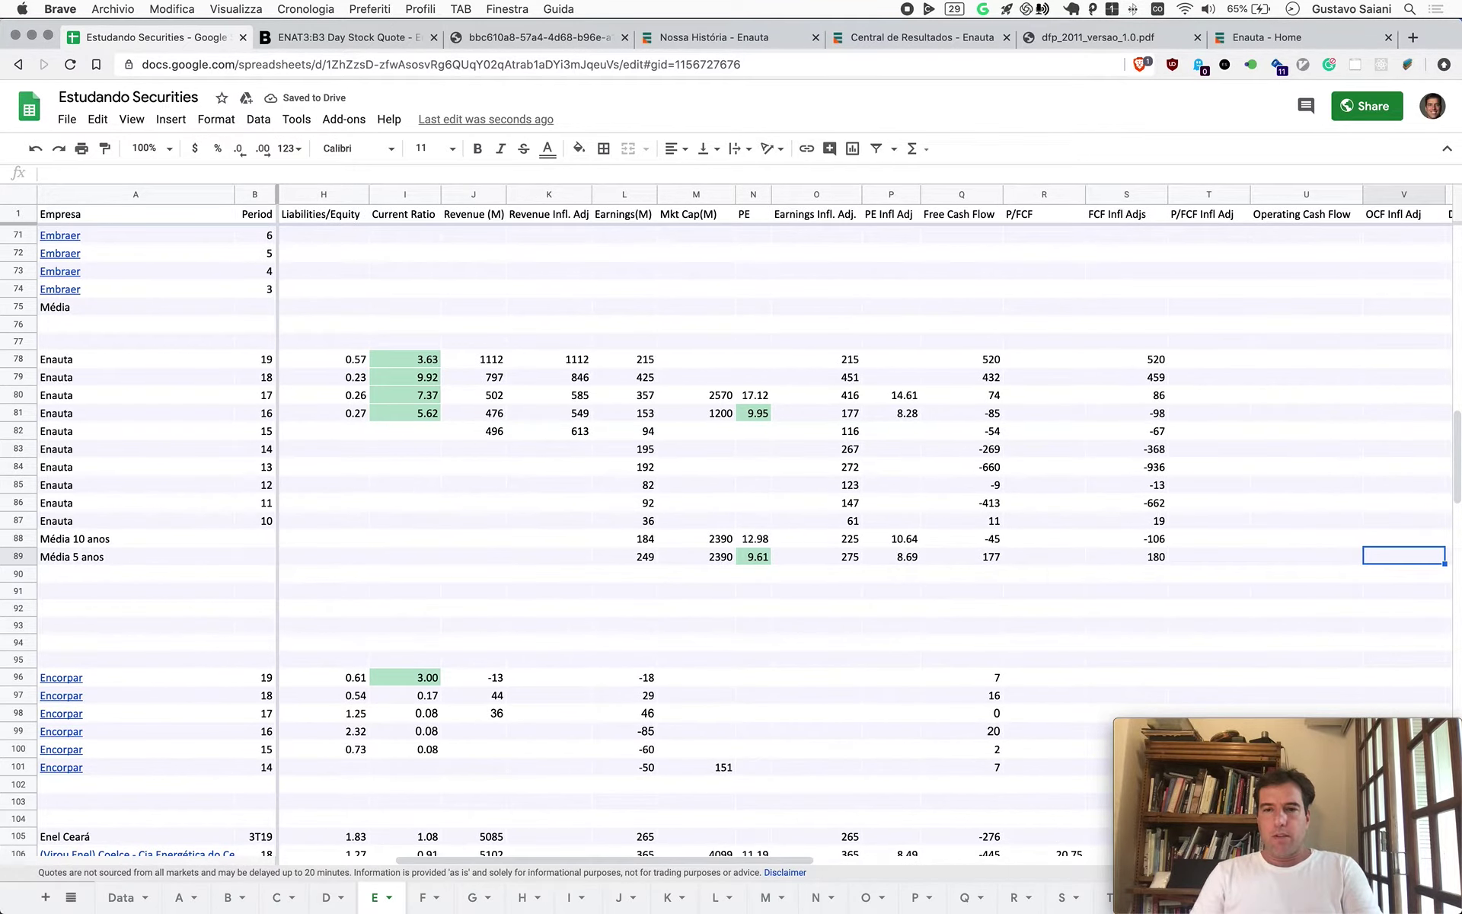
pyautogui.press('Left')
pyautogui.press('Left')
pyautogui.press('Left')
pyautogui.press('Up')
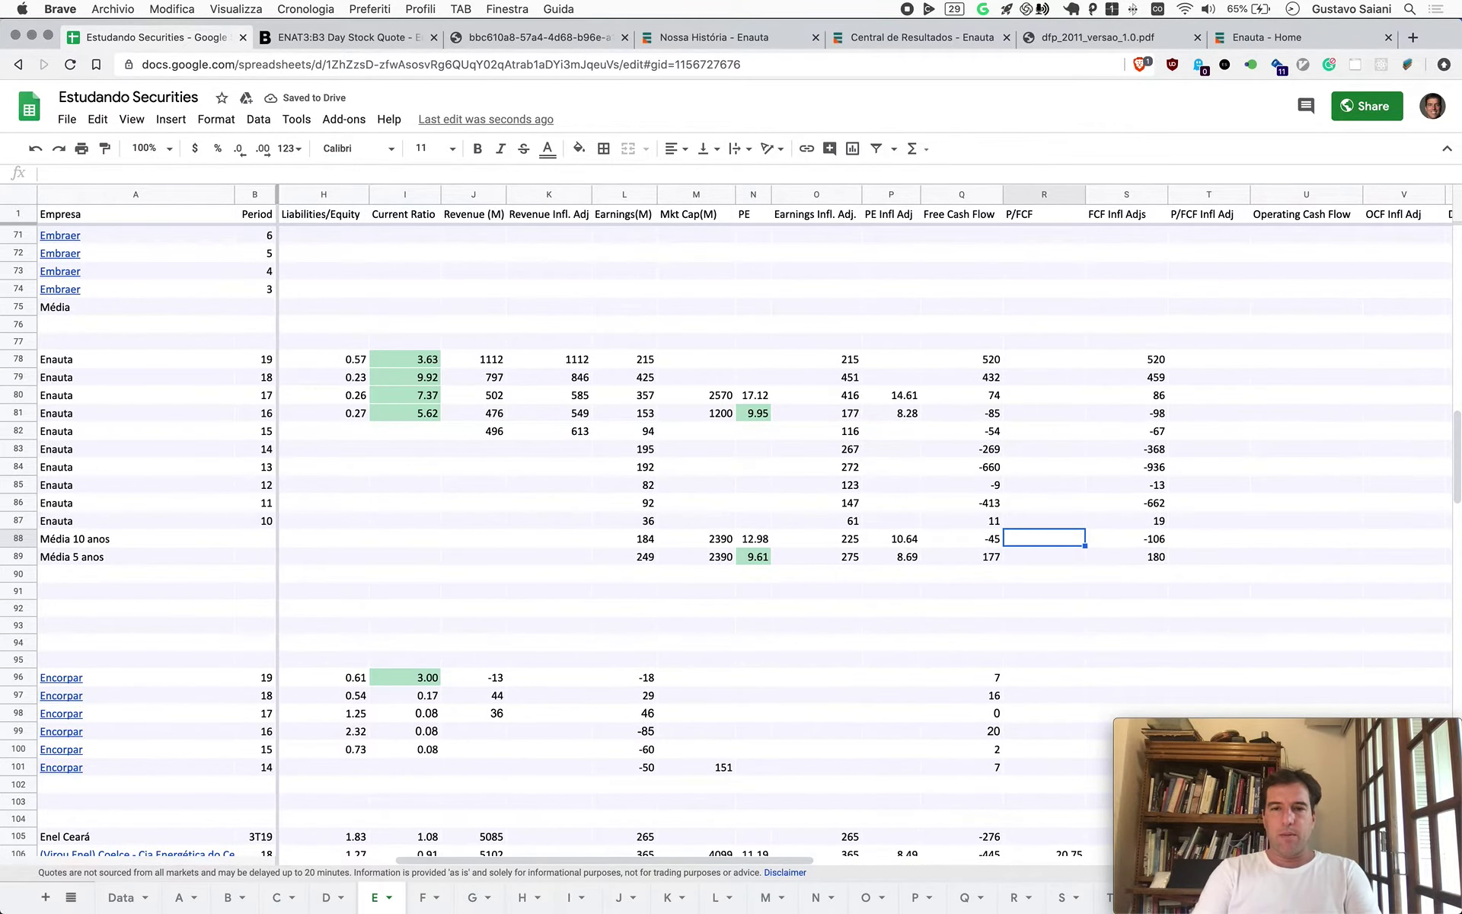
pyautogui.write('=')
pyautogui.press('Left')
pyautogui.press('Left')
pyautogui.press('Left')
pyautogui.press('Left')
pyautogui.press('Left')
pyautogui.write('/')
pyautogui.press('Left')
pyautogui.press('Return')
# Calculate P/FCF Infl Adj in the Média 10 anos row by dividing Mkt Cap by FCF Infl Adjs (=M88/S88)
pyautogui.press('Up')
pyautogui.press('Right')
pyautogui.press('Right')
pyautogui.write('=')
pyautogui.press('Left')
pyautogui.press('Left')
pyautogui.press('Left')
pyautogui.press('Left')
pyautogui.press('Left')
pyautogui.press('Left')
pyautogui.press('Left')
pyautogui.write('/')
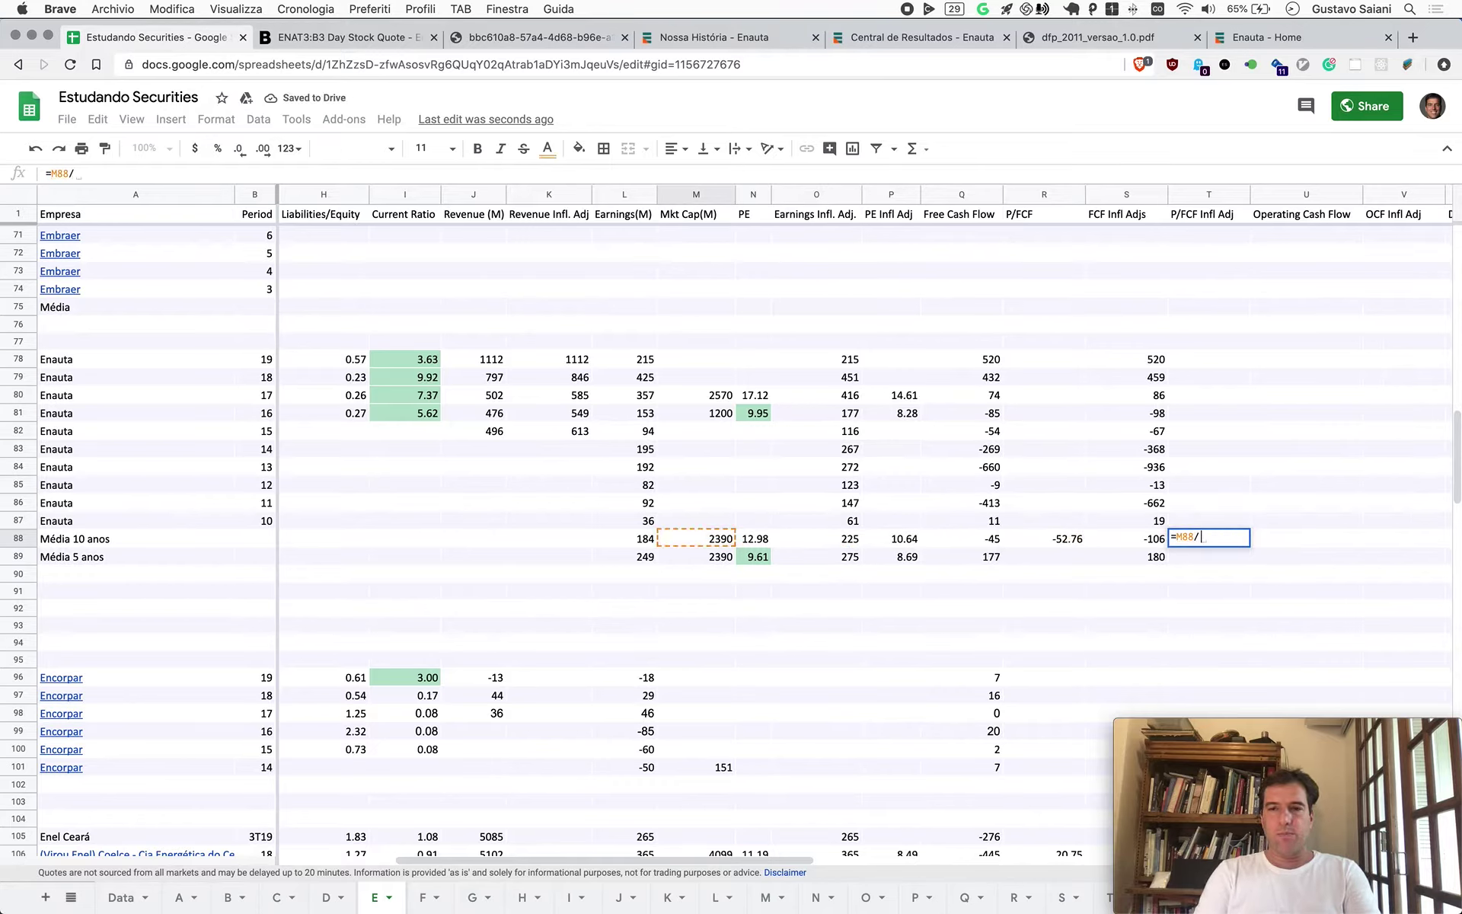
pyautogui.press('Left')
pyautogui.press('Return')
# Copy the P/FCF and P/FCF Infl Adj formulas from the Média 10 anos row into the Média 5 anos row
pyautogui.press('Left')
pyautogui.press('Left')
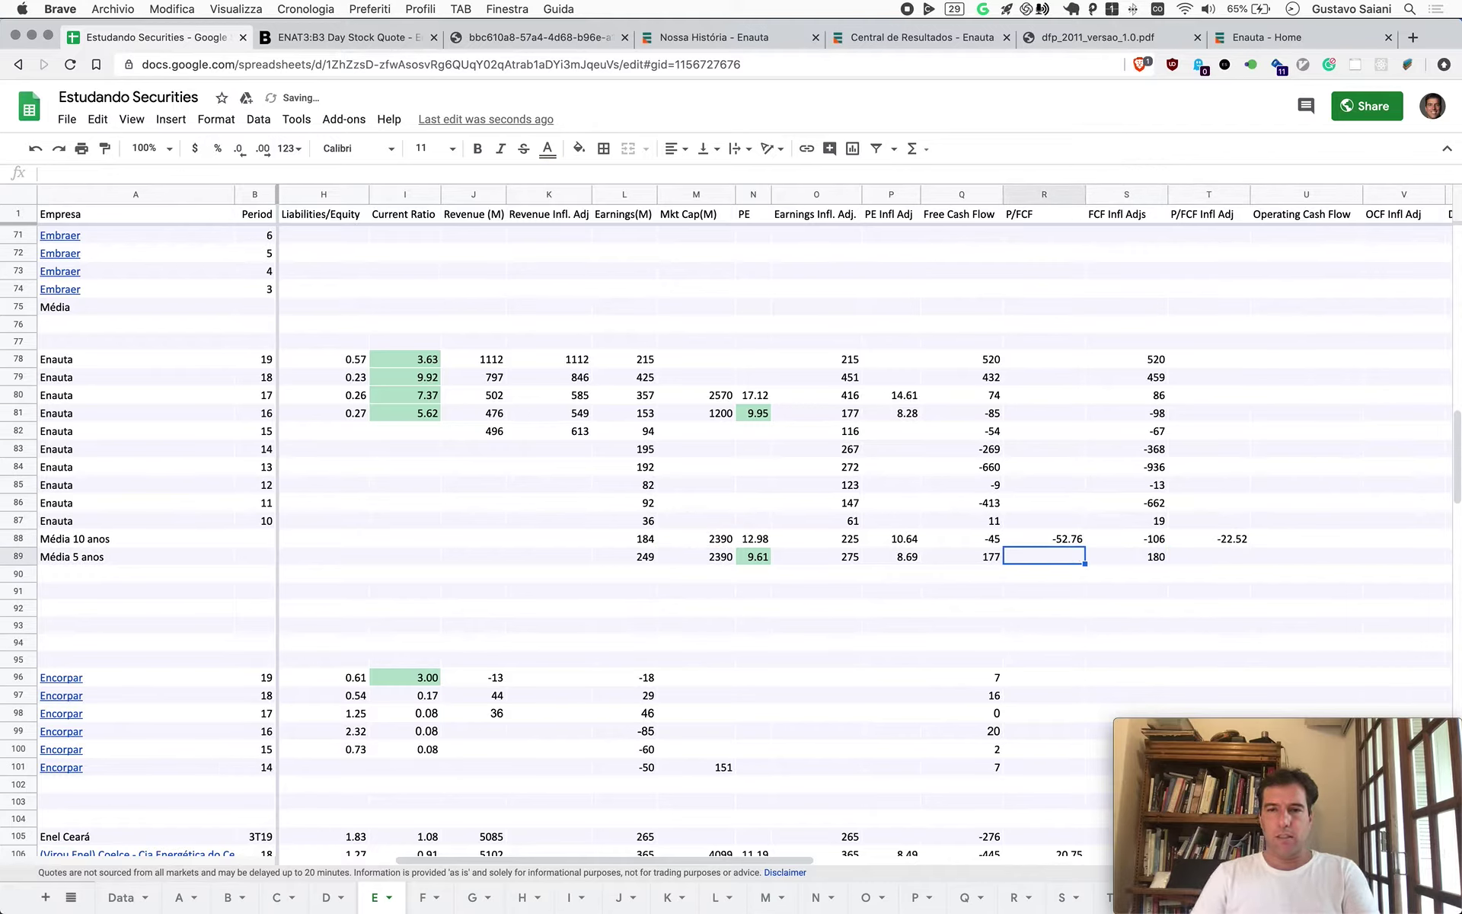
pyautogui.press('Up')
pyautogui.hotkey('ctrl', 'c')
pyautogui.press('Down')
pyautogui.hotkey('ctrl', 'v')
pyautogui.press('Right')
pyautogui.press('Right')
pyautogui.press('Up')
pyautogui.hotkey('ctrl', 'c')
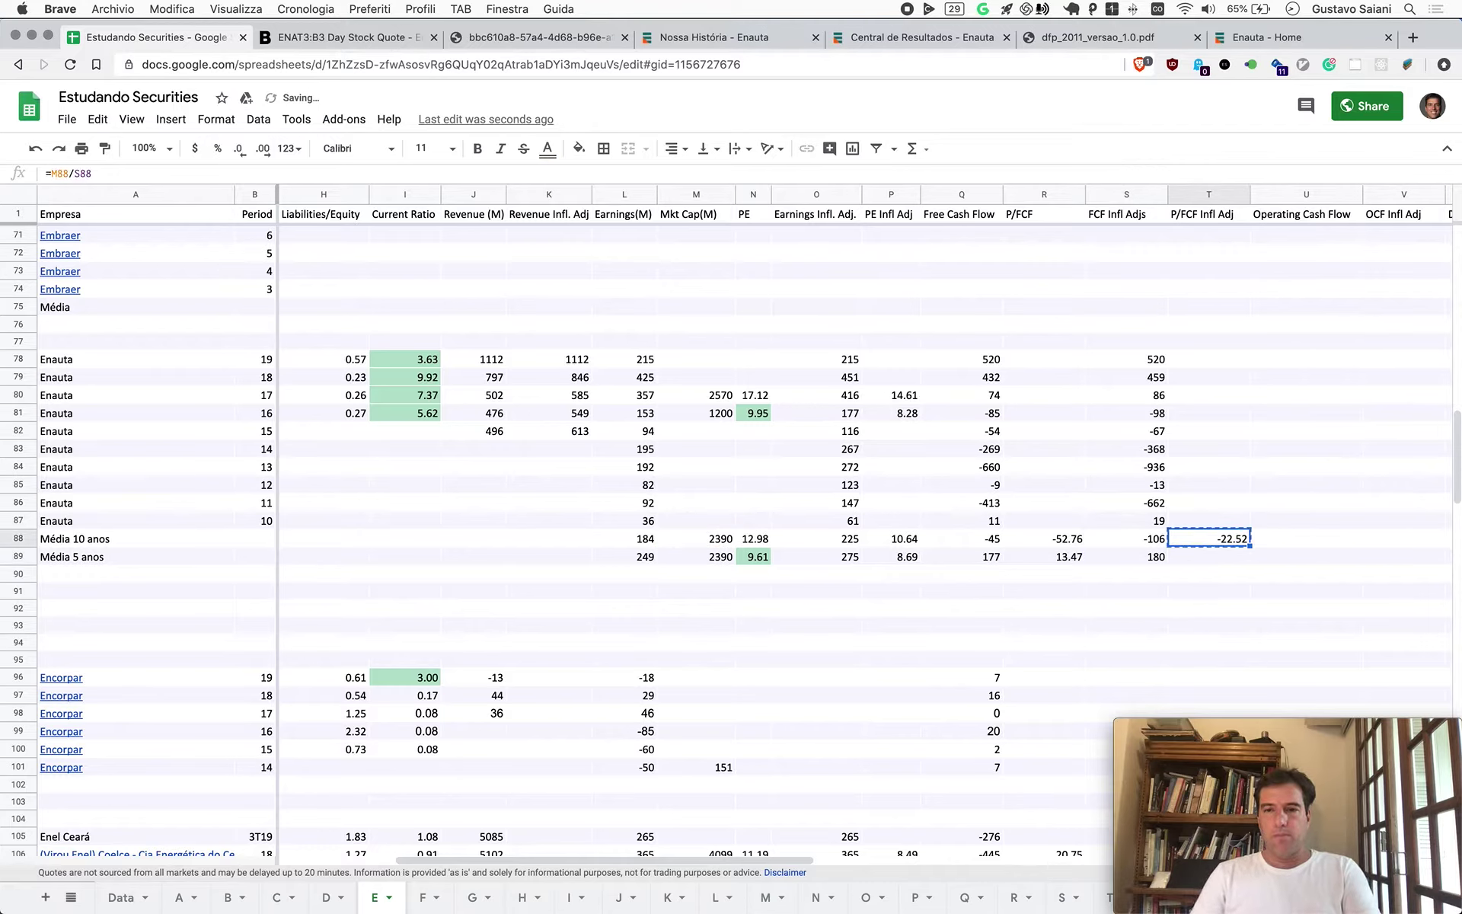
pyautogui.press('Down')
pyautogui.hotkey('ctrl', 'v')
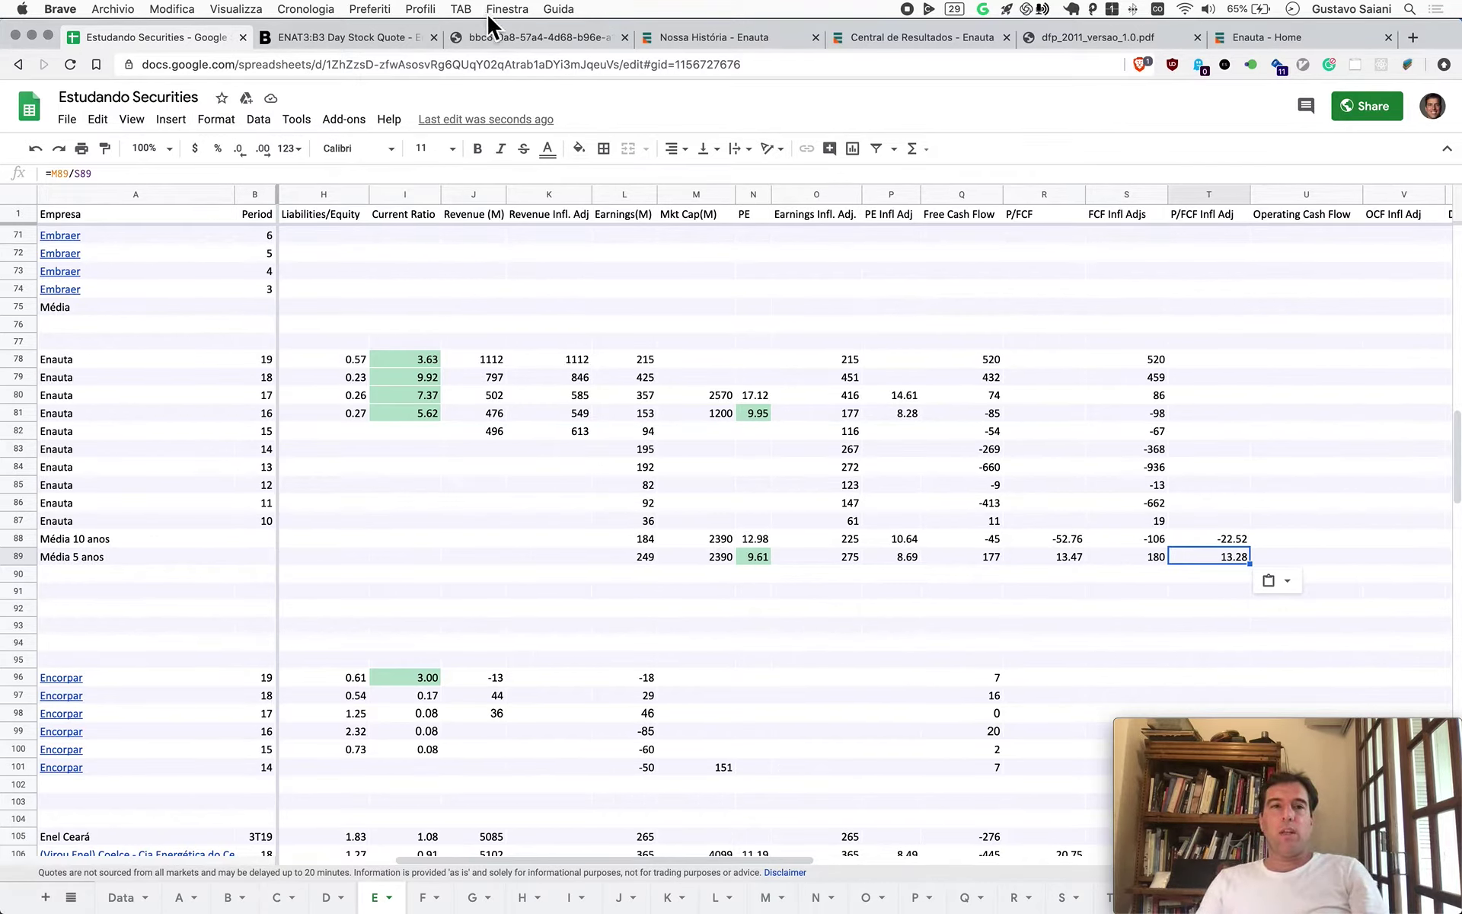
# Check Enauta's market cap on the Bloomberg quote page and set the Média 10 anos Mkt Cap to 2956
pyautogui.click(363, 35)
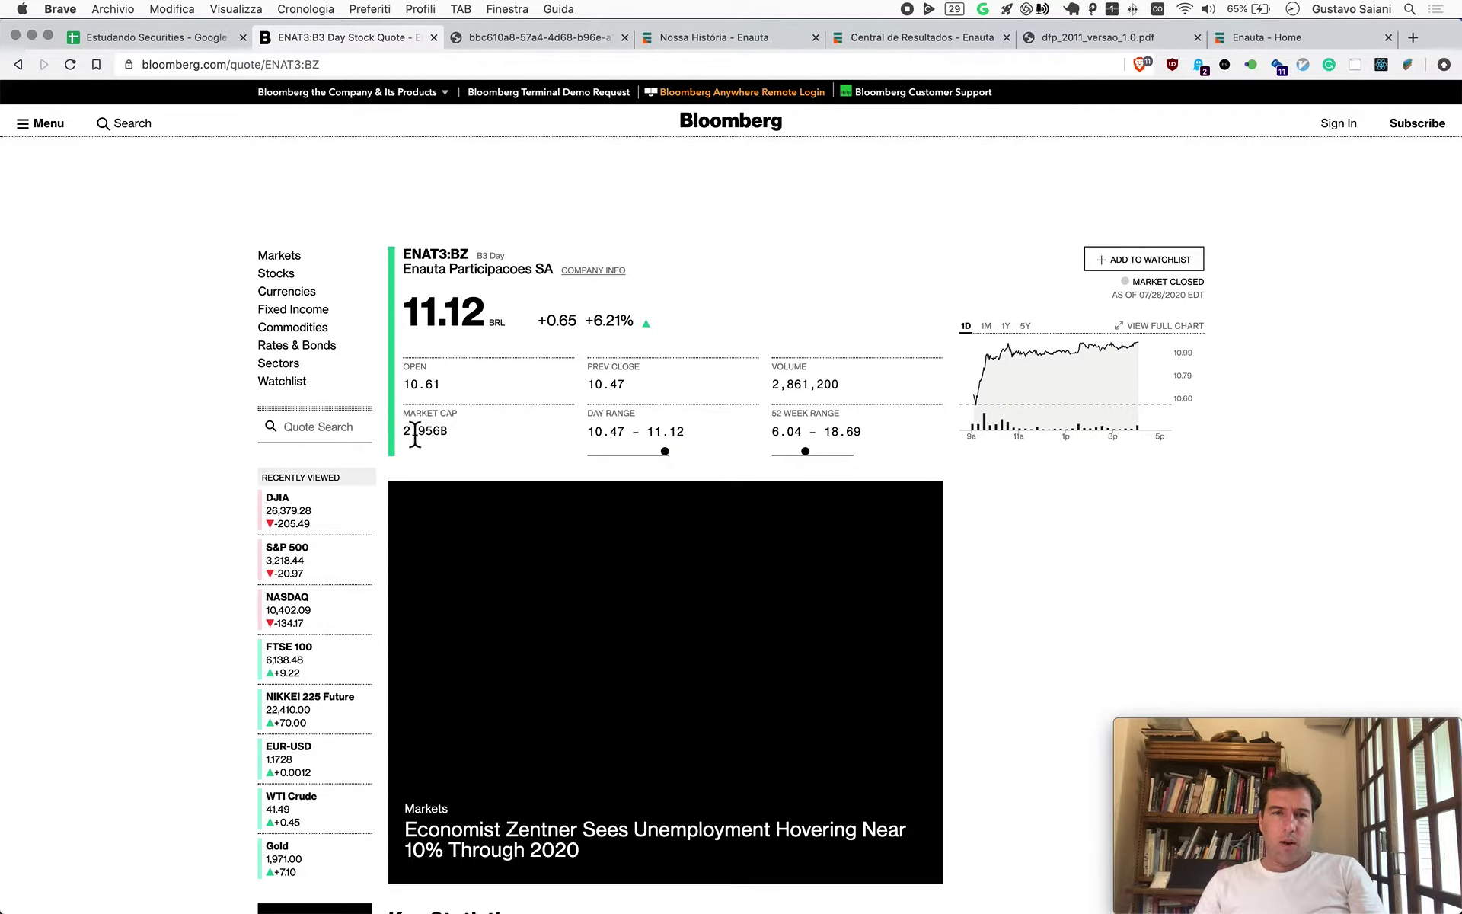
pyautogui.hotkey('ctrl', 'shift', 'Tab')
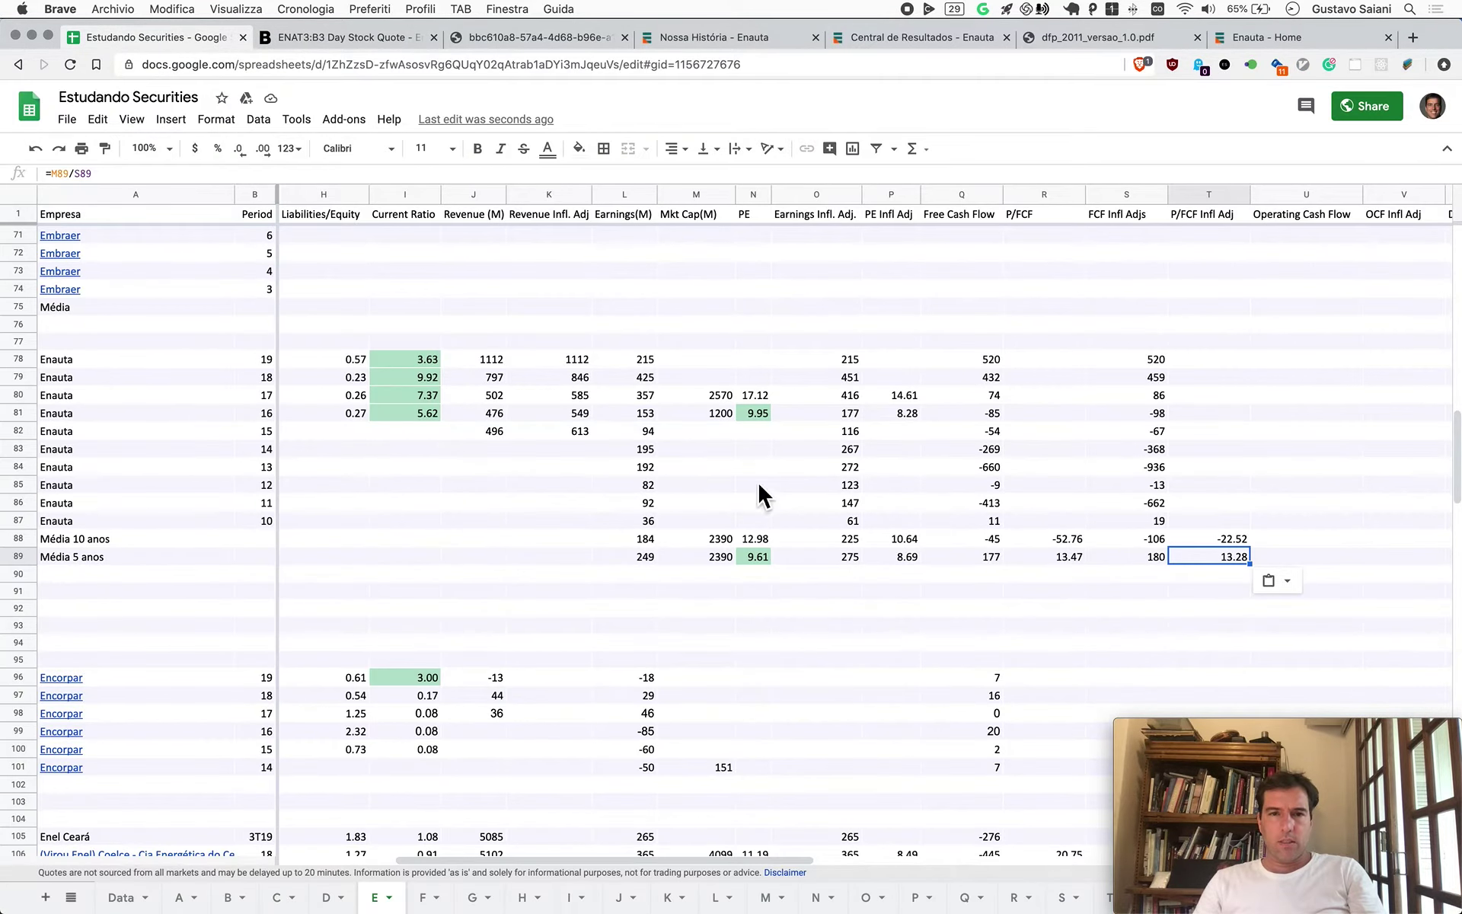
pyautogui.click(727, 533)
pyautogui.write('29')
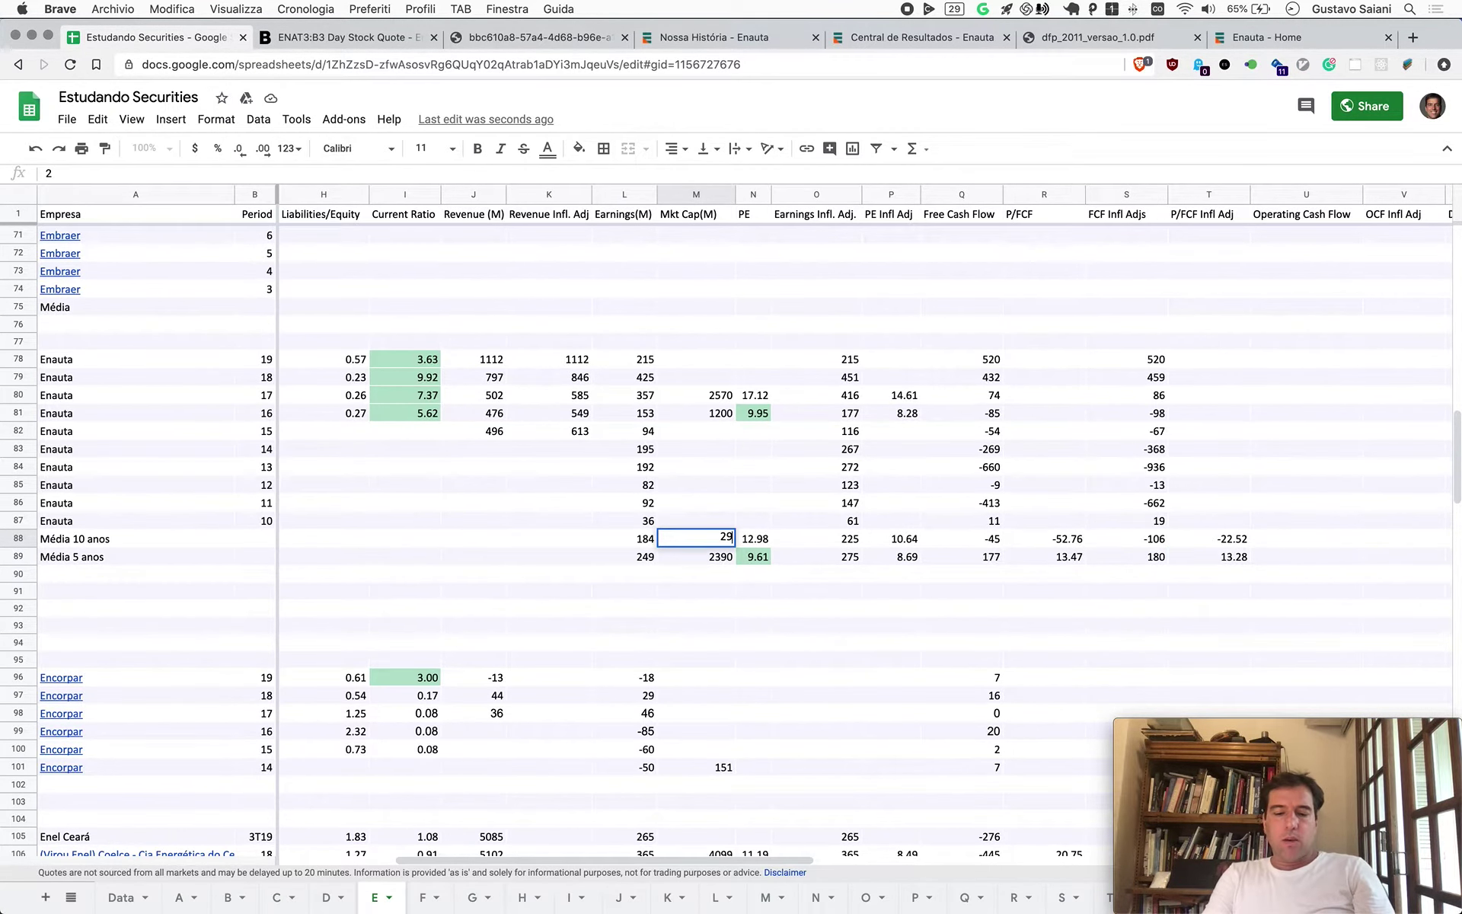
pyautogui.write('56o')
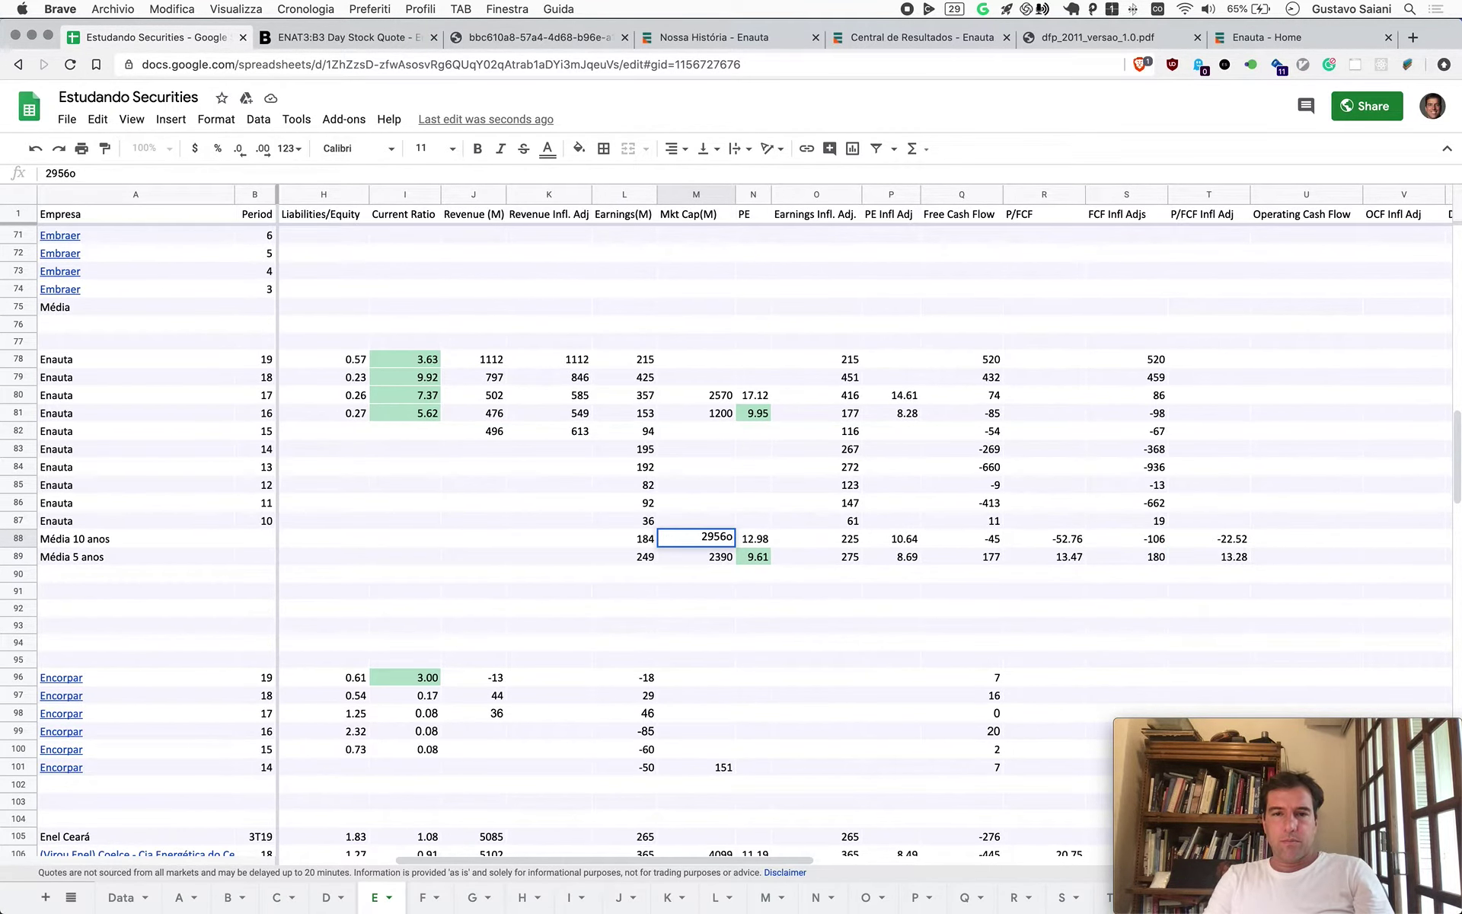
pyautogui.press('BackSpace')
pyautogui.press('Return')
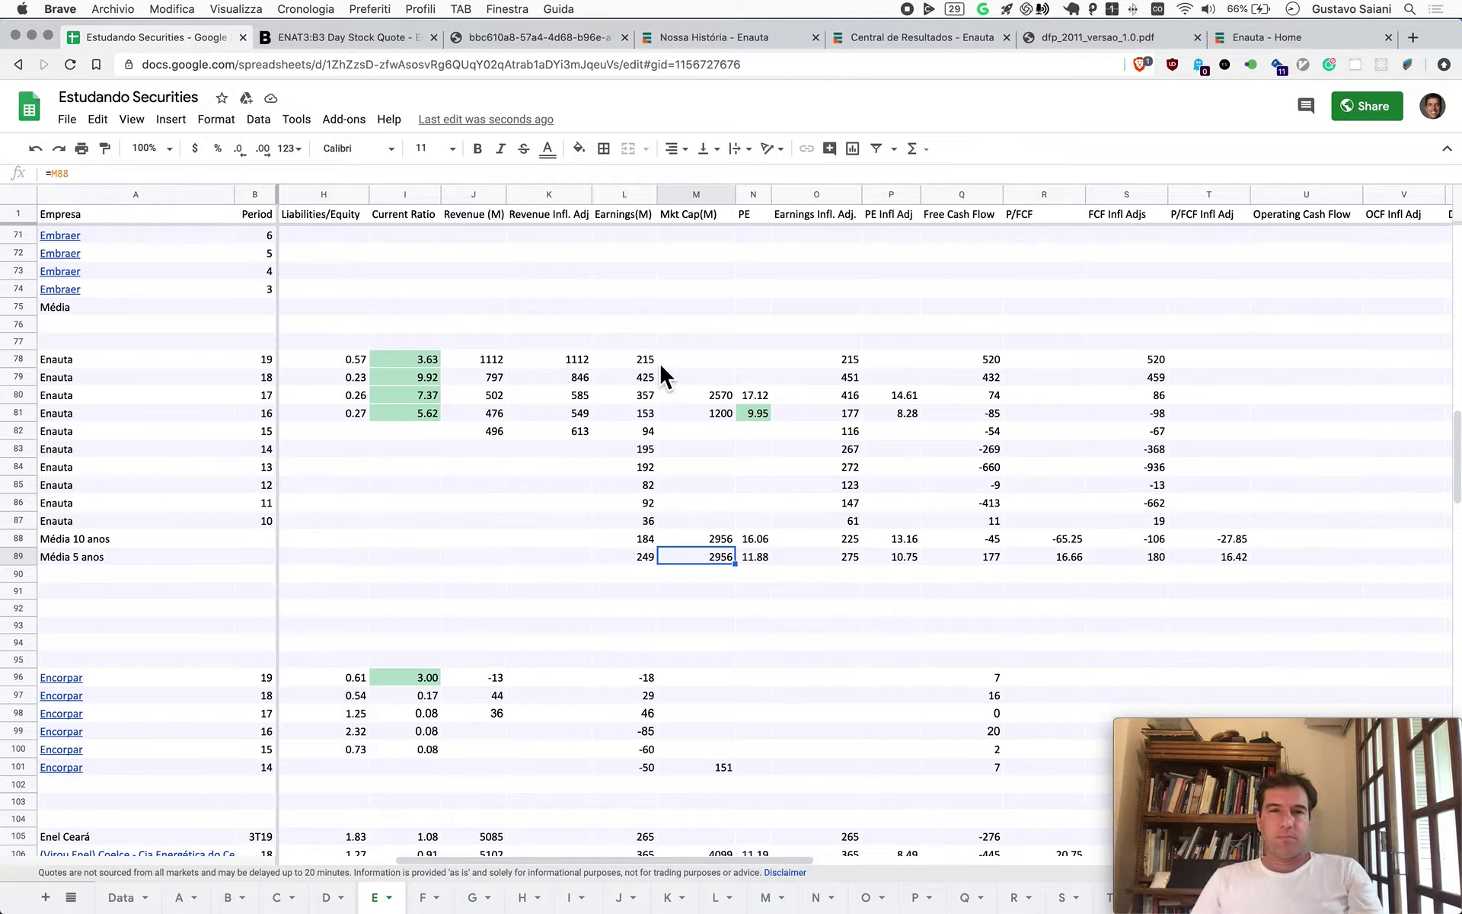
# Enter Mkt Cap 2956, PE 16.06 and PE Infl Adj 13.16 in Enauta's period 19 row
pyautogui.click(704, 359)
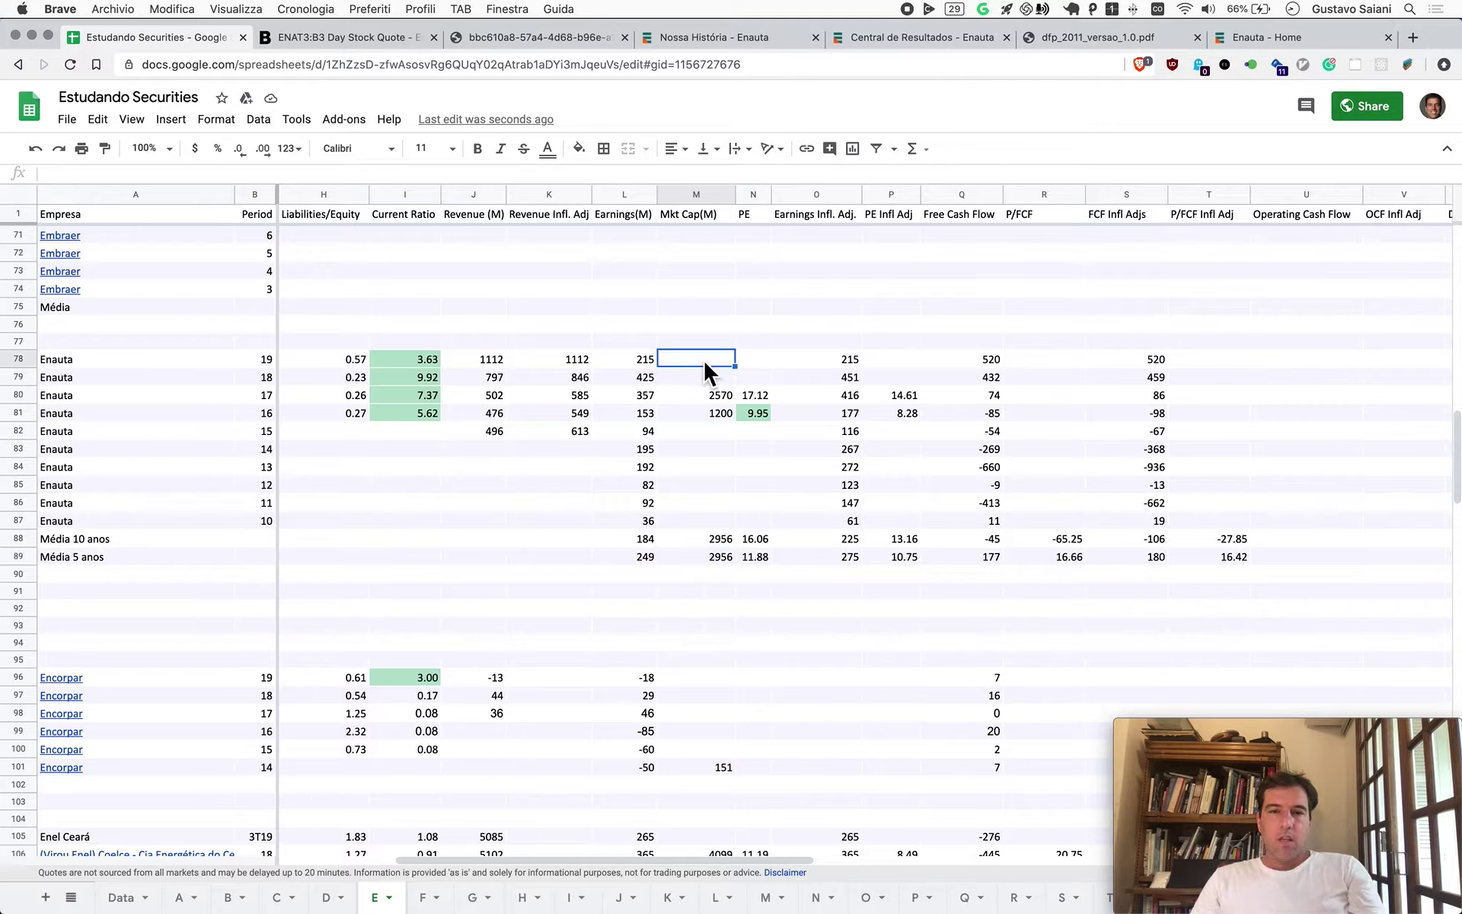
pyautogui.write('2956')
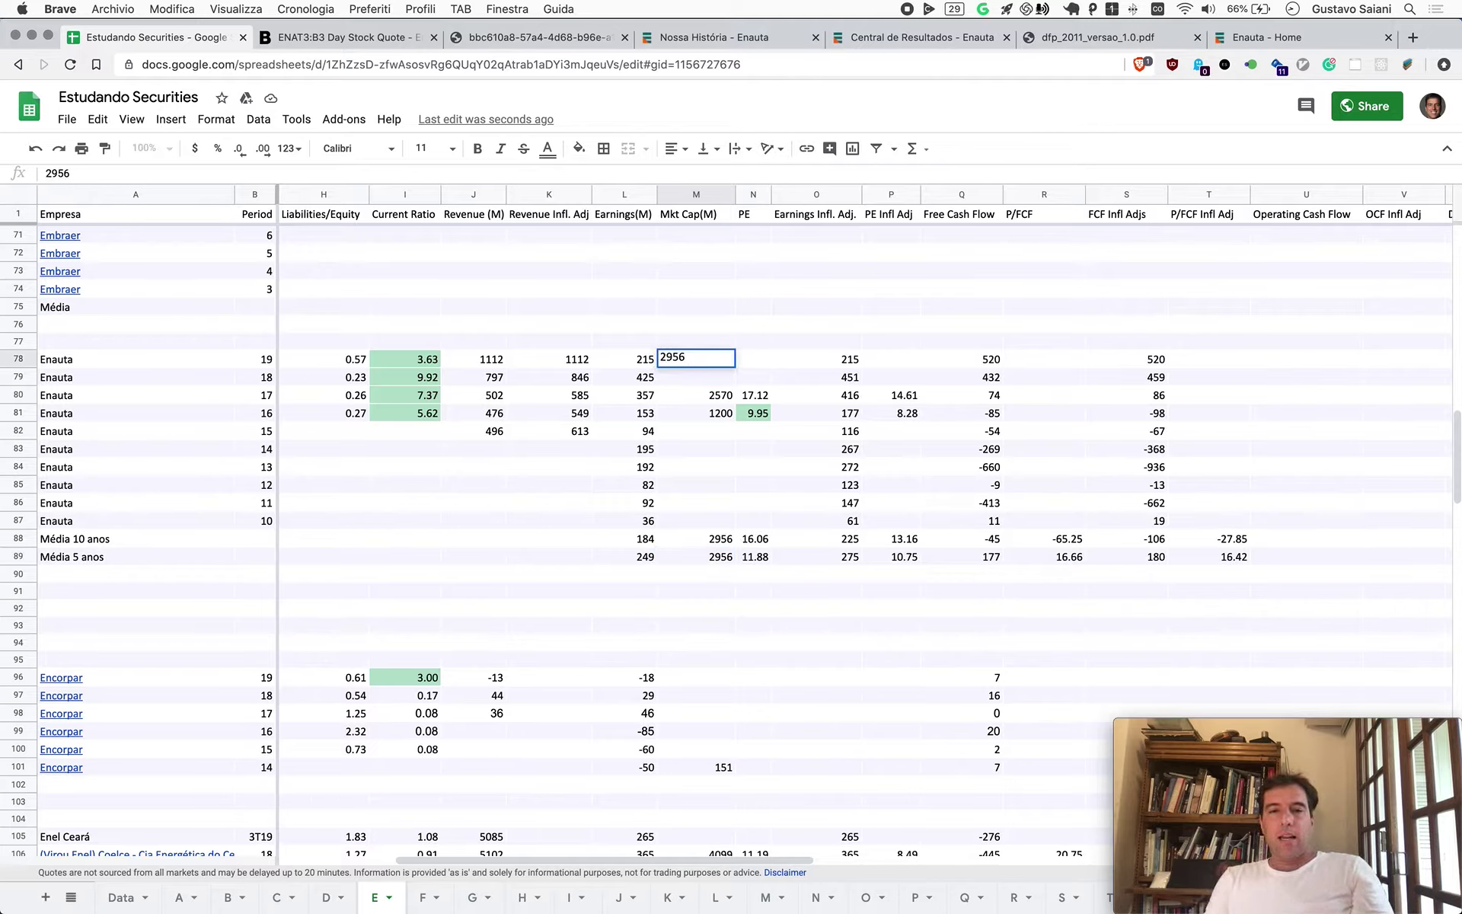
pyautogui.press('Tab')
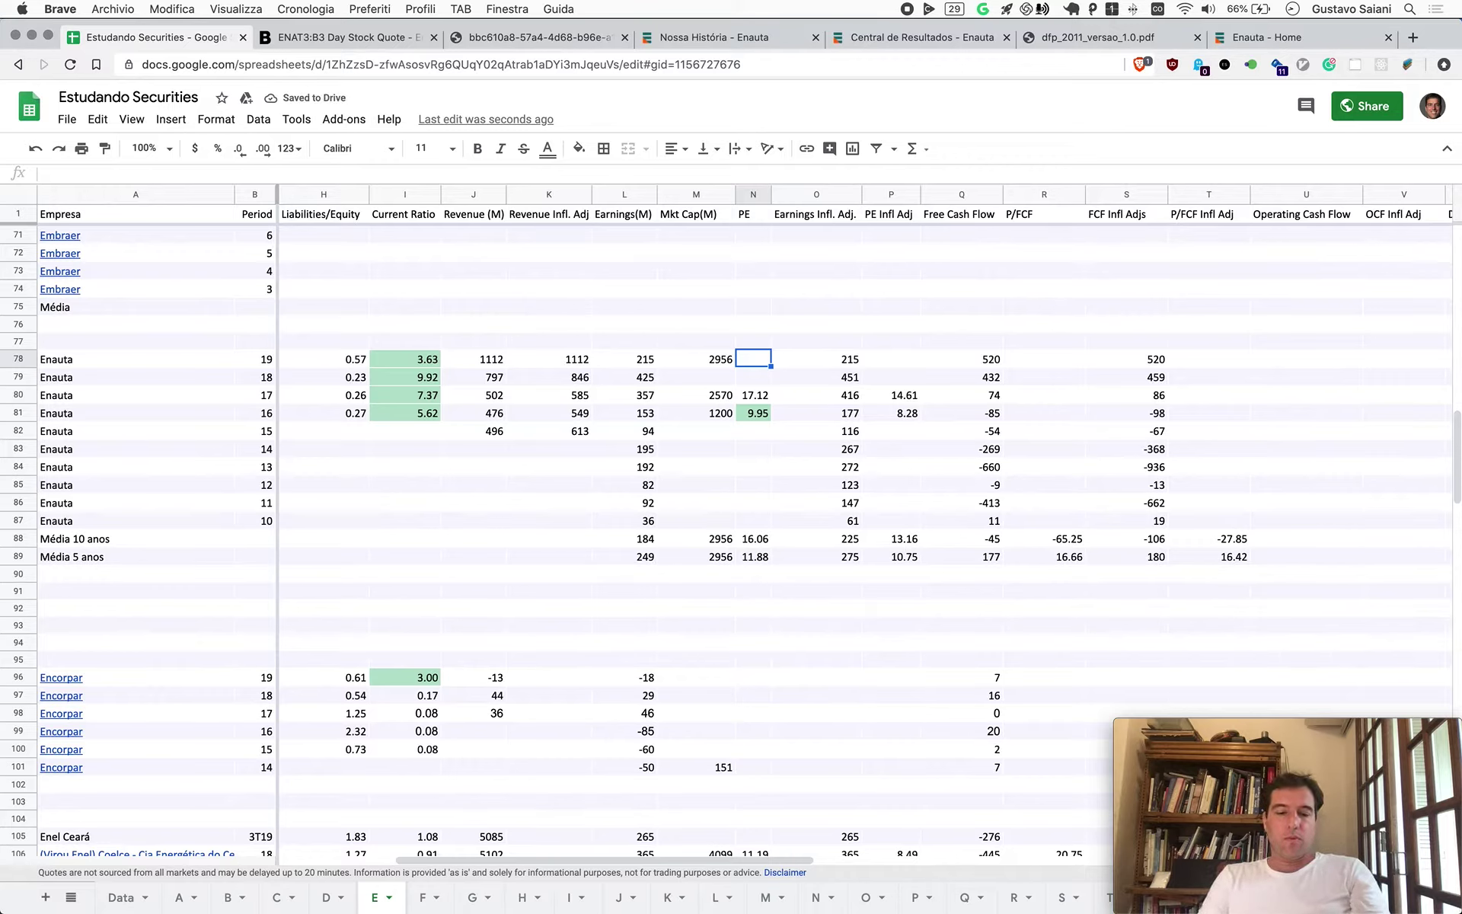
pyautogui.write('=N88')
pyautogui.press('Tab')
pyautogui.press('Tab')
pyautogui.write('13.16')
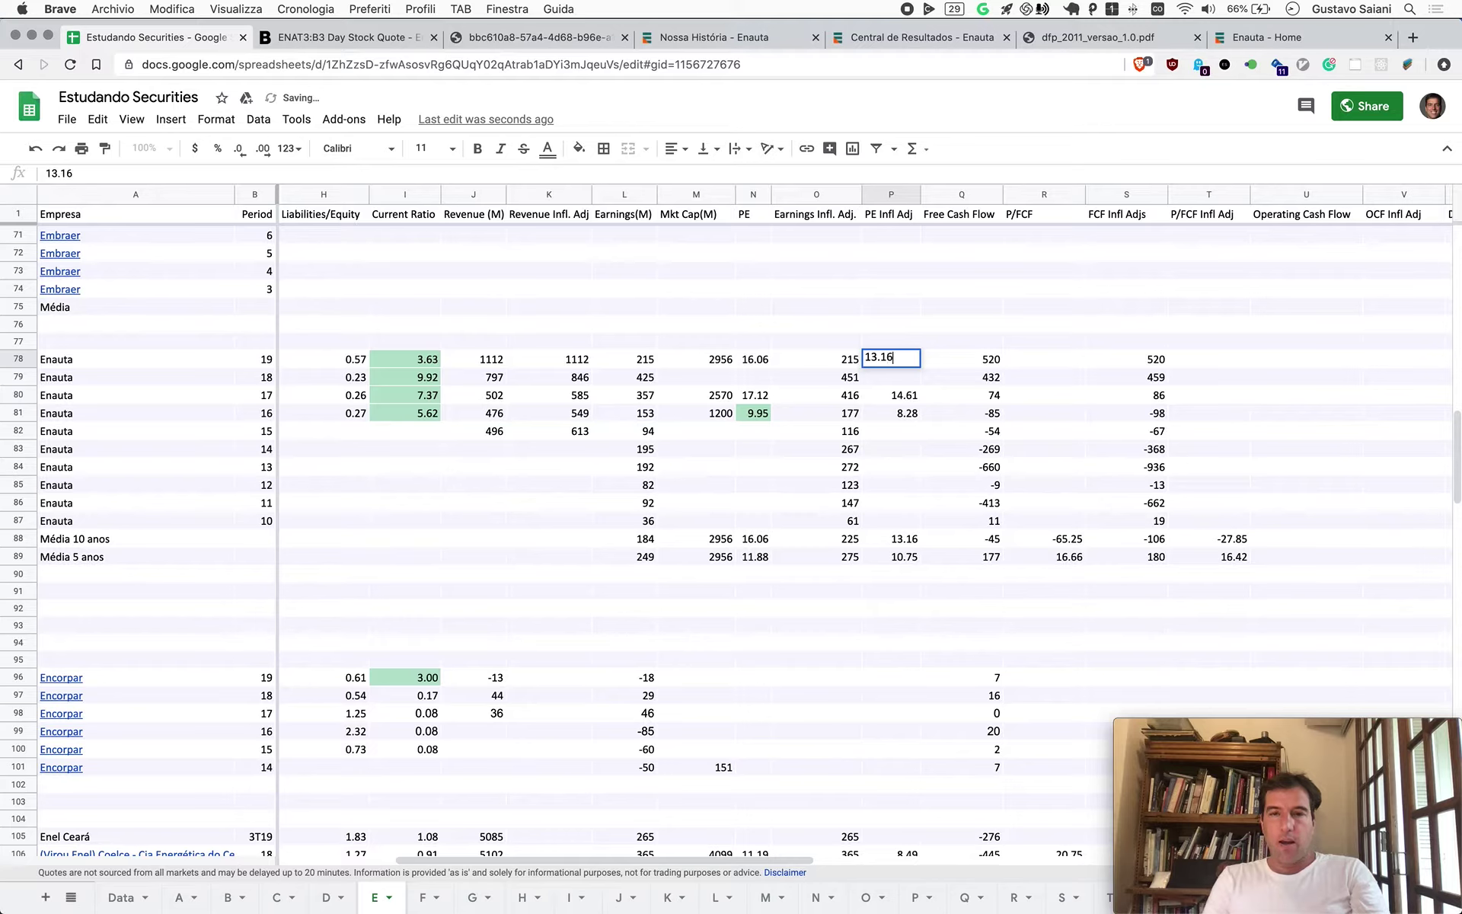
pyautogui.press('Tab')
pyautogui.press('Tab')
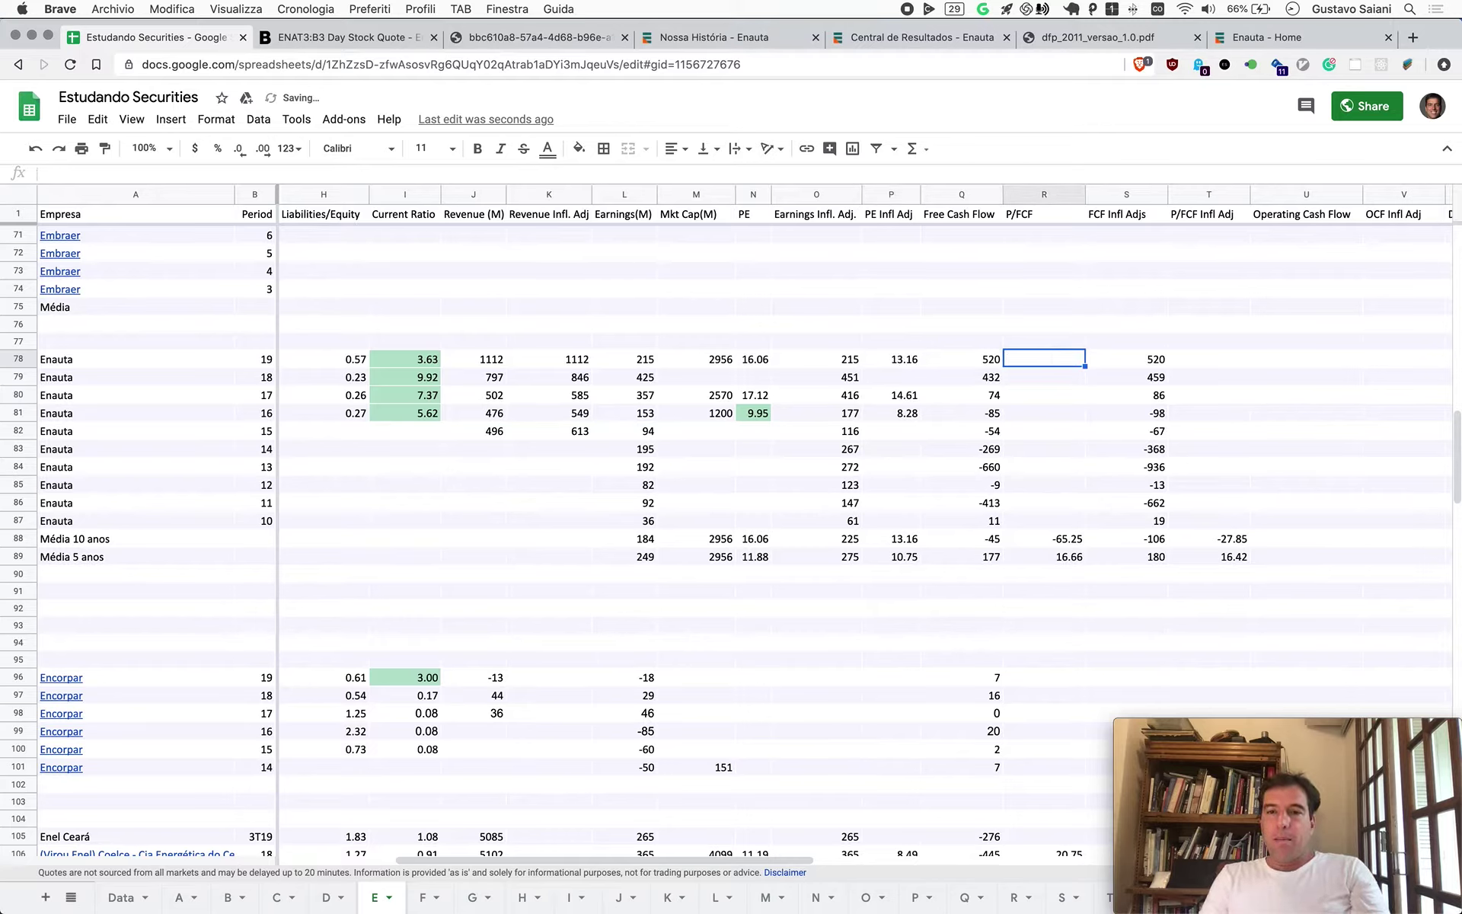
# Enter P/FCF -65.25 and P/FCF Infl Adj -27.85 in Enauta's period 19 row
pyautogui.write('-')
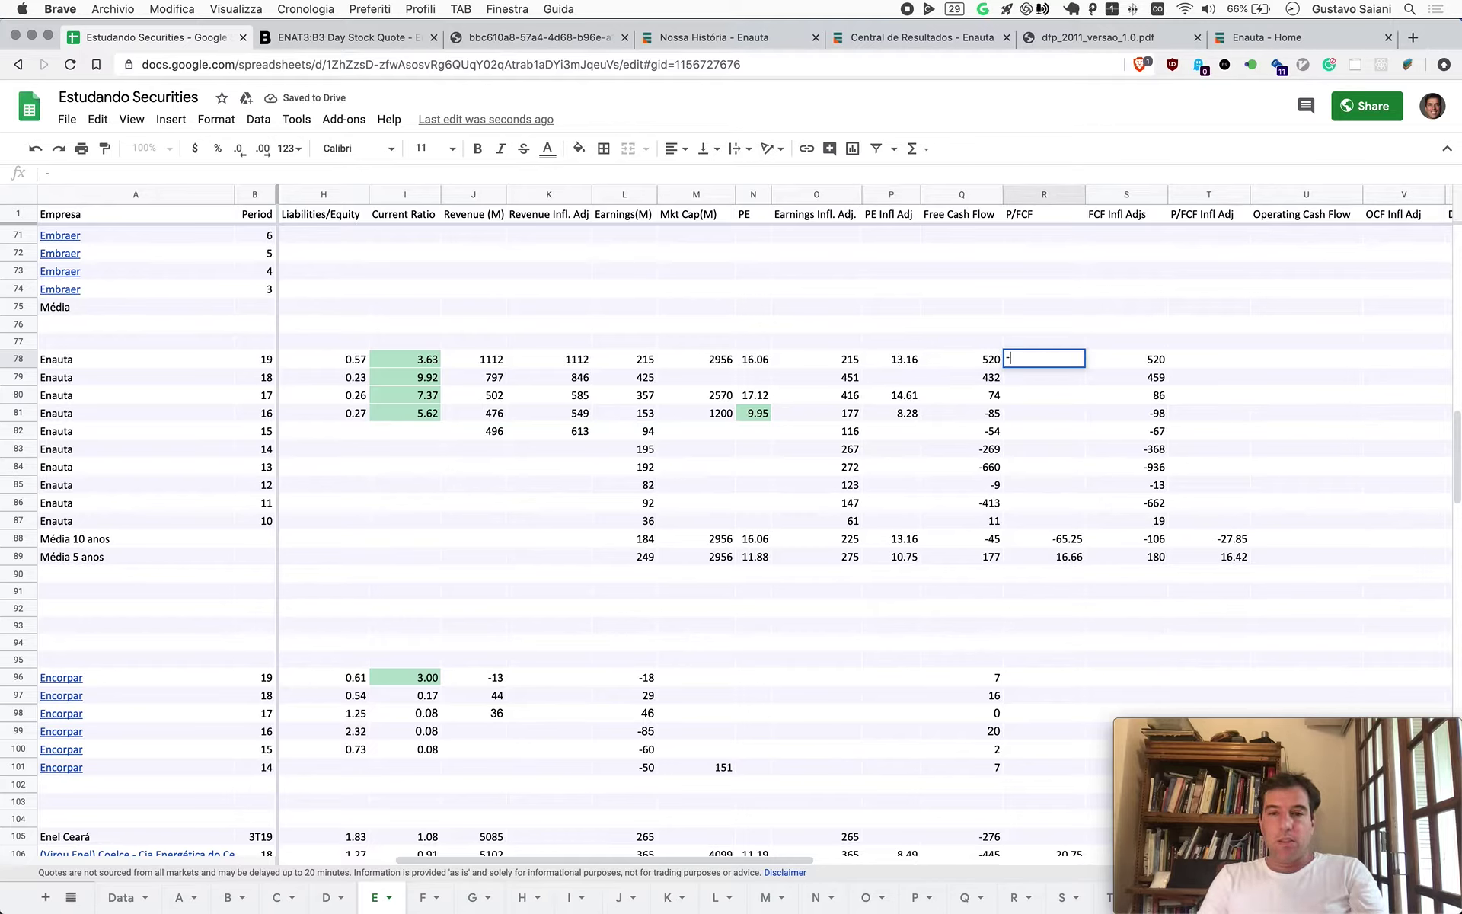
pyautogui.write('65.25')
pyautogui.press('Tab')
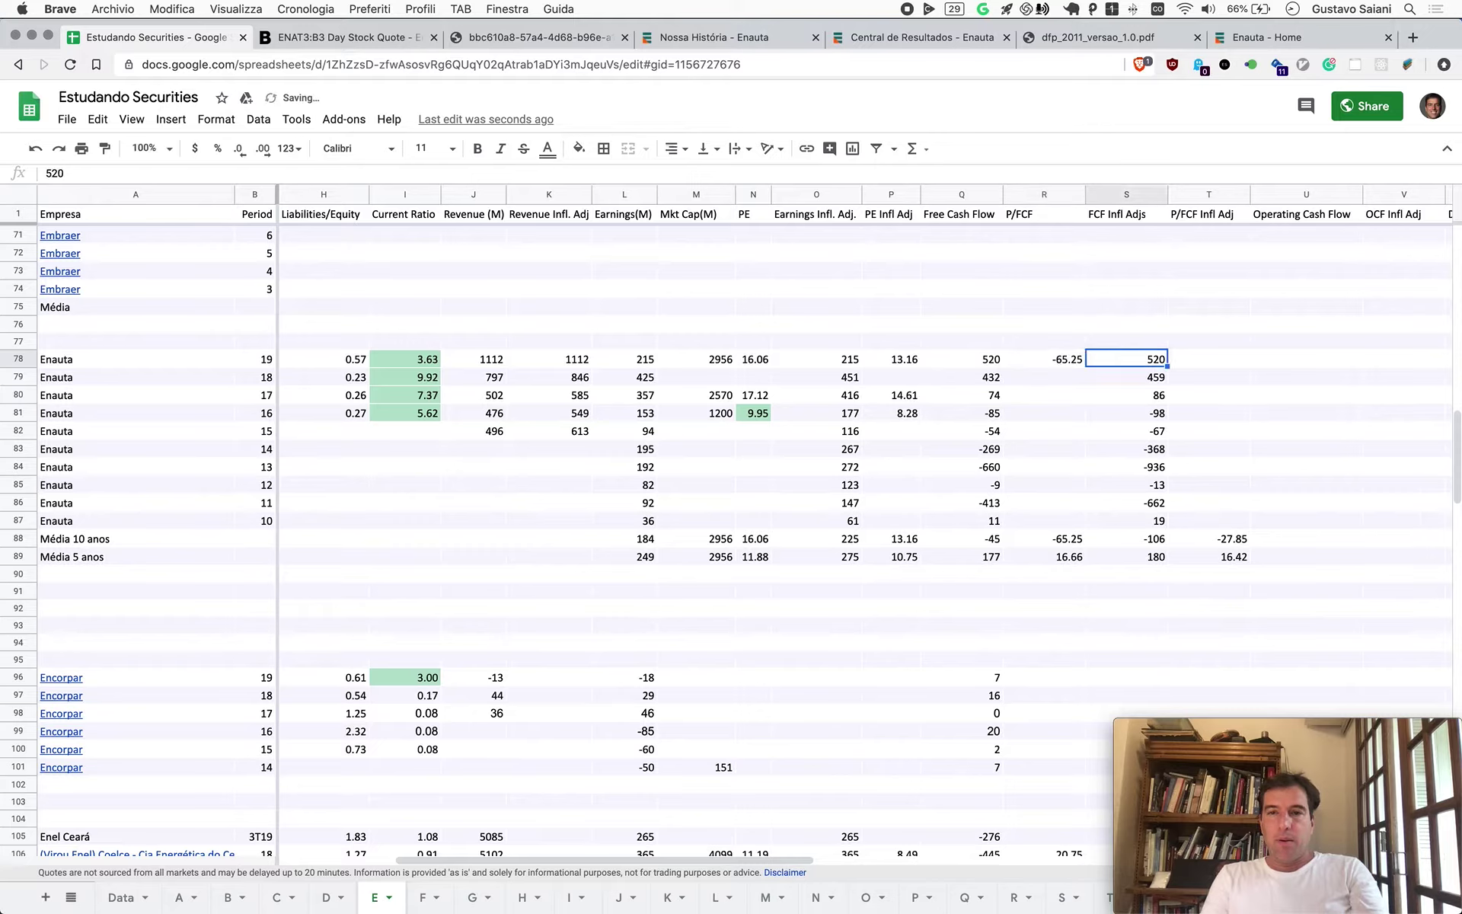
pyautogui.press('Tab')
pyautogui.write('-27.8')
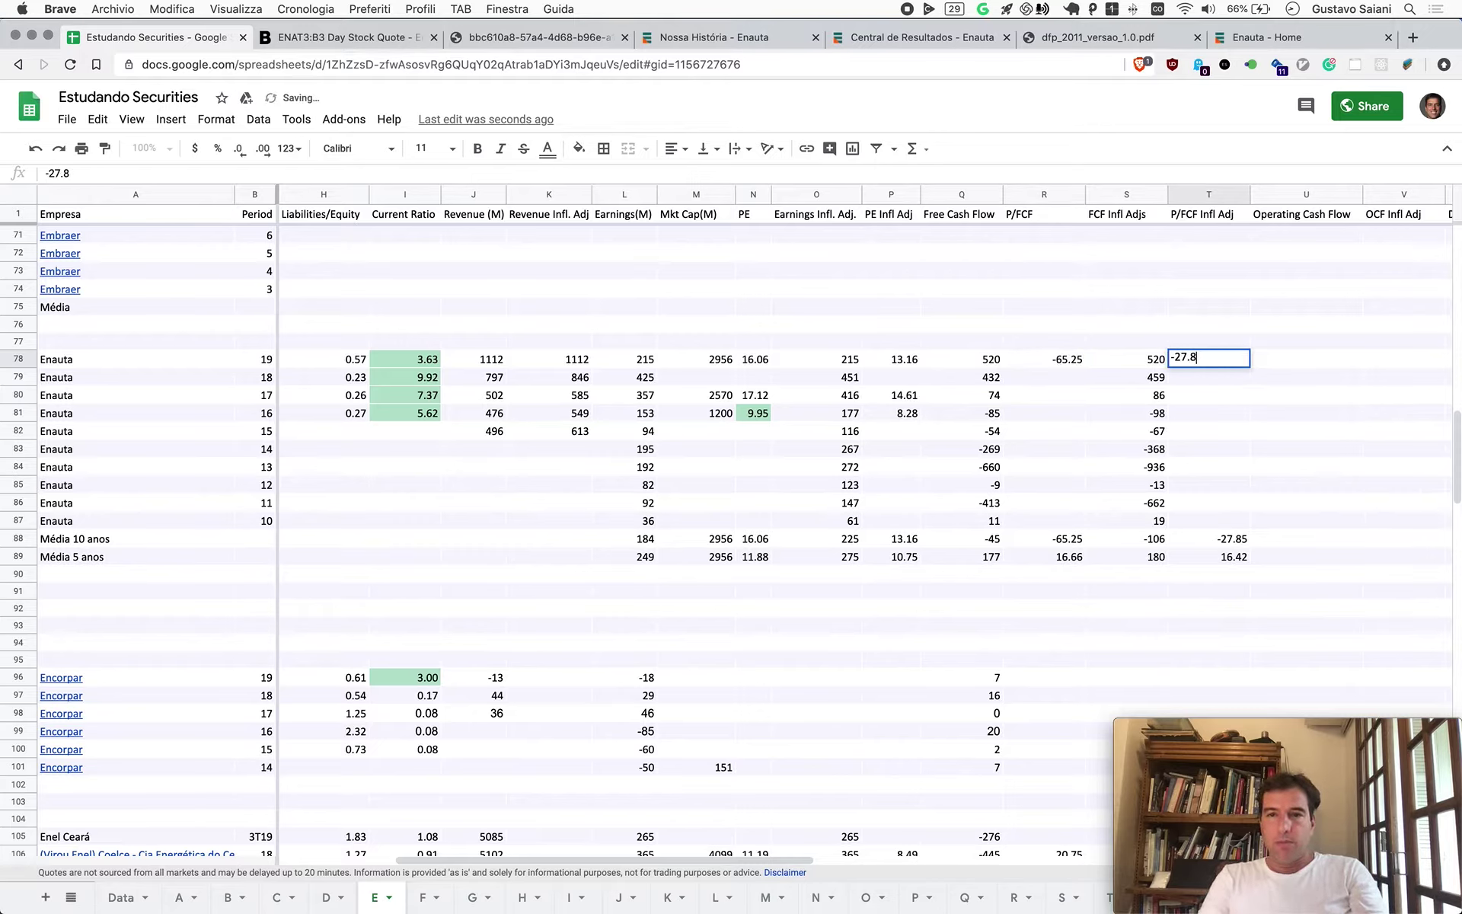
pyautogui.write('5')
pyautogui.press('Return')
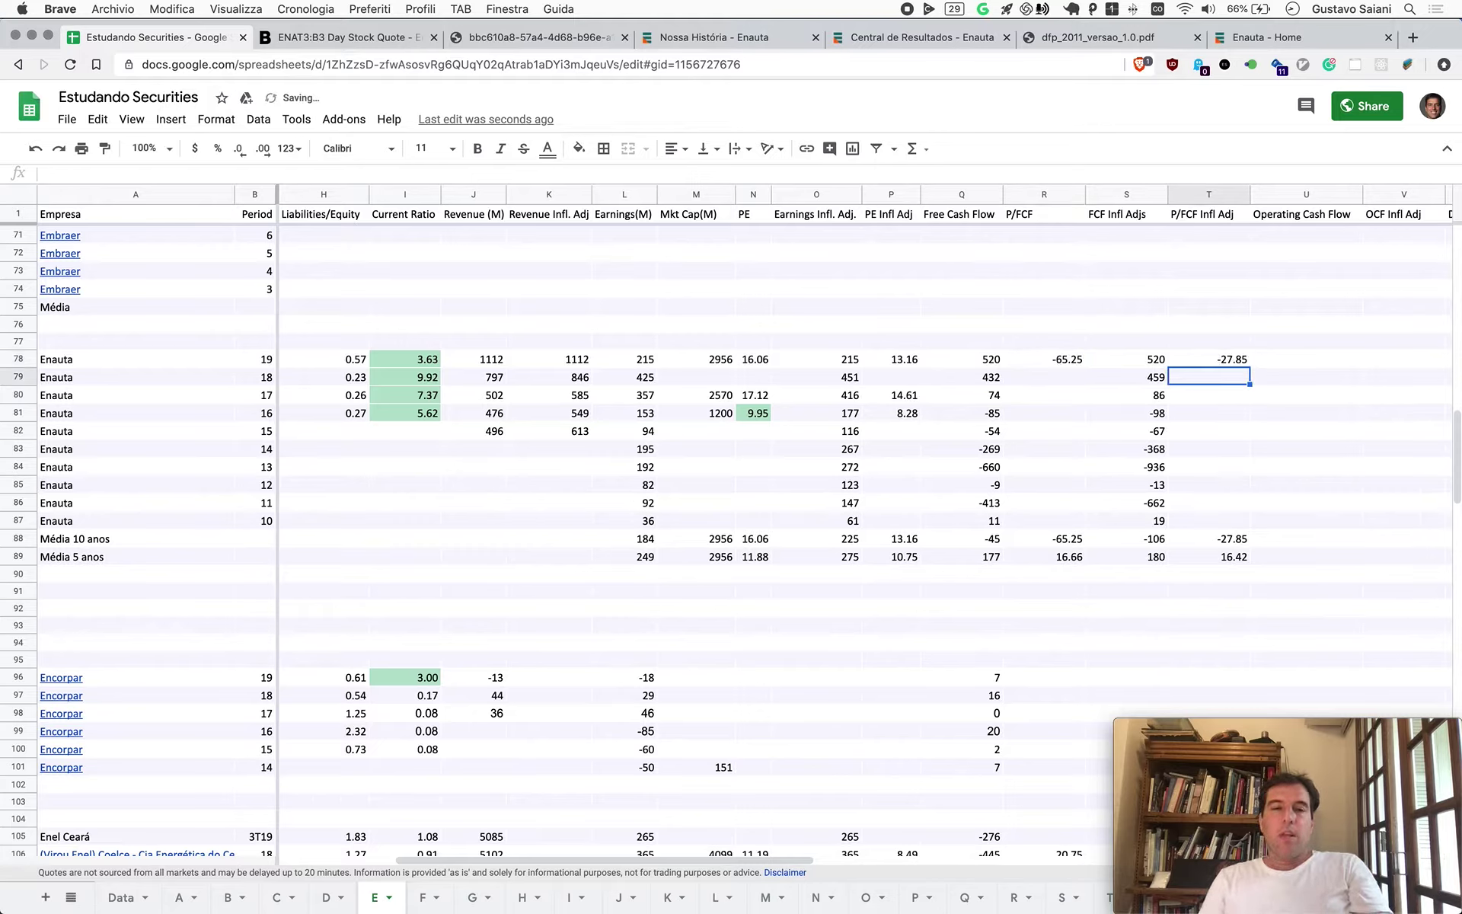